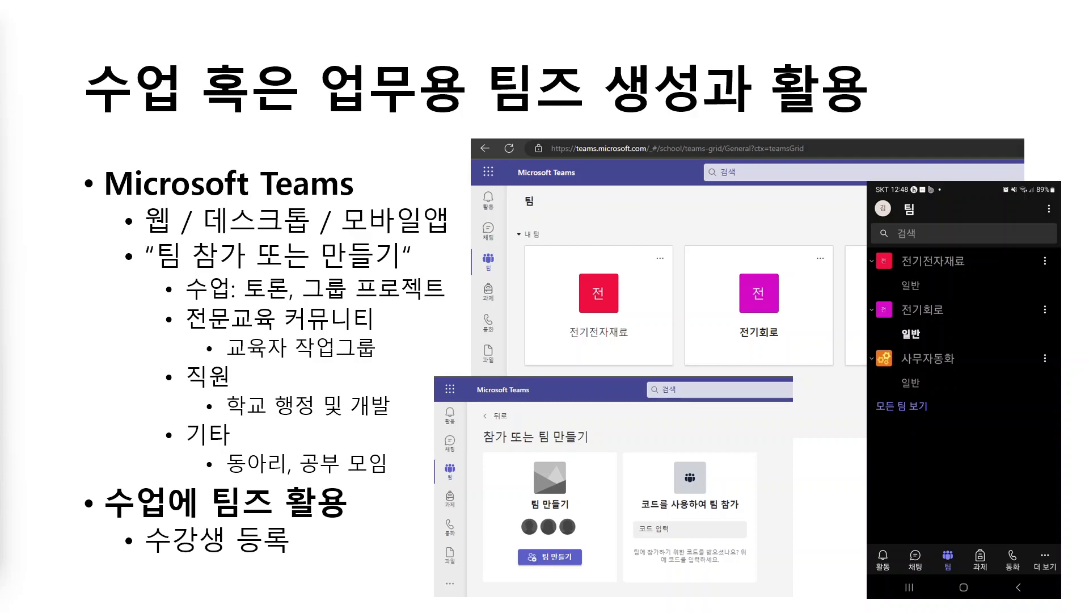
Step: Advance the slideshow to the slide on 멤버 추가 and Power Automate
left_click(370, 389)
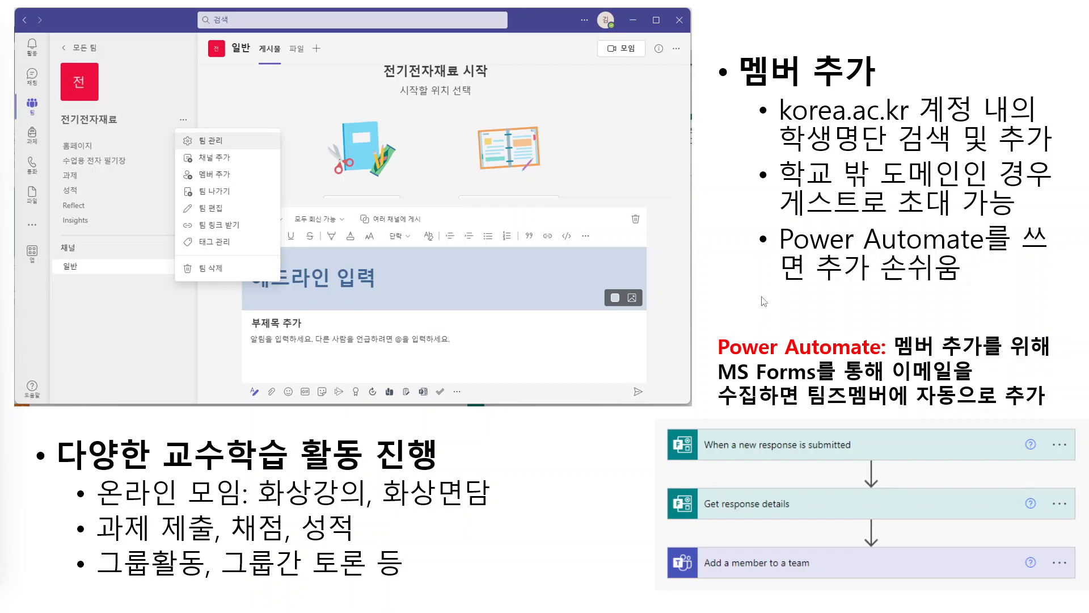
Step: Switch from the PowerPoint slideshow to the browser showing the KUPID portal
key("alt+Tab")
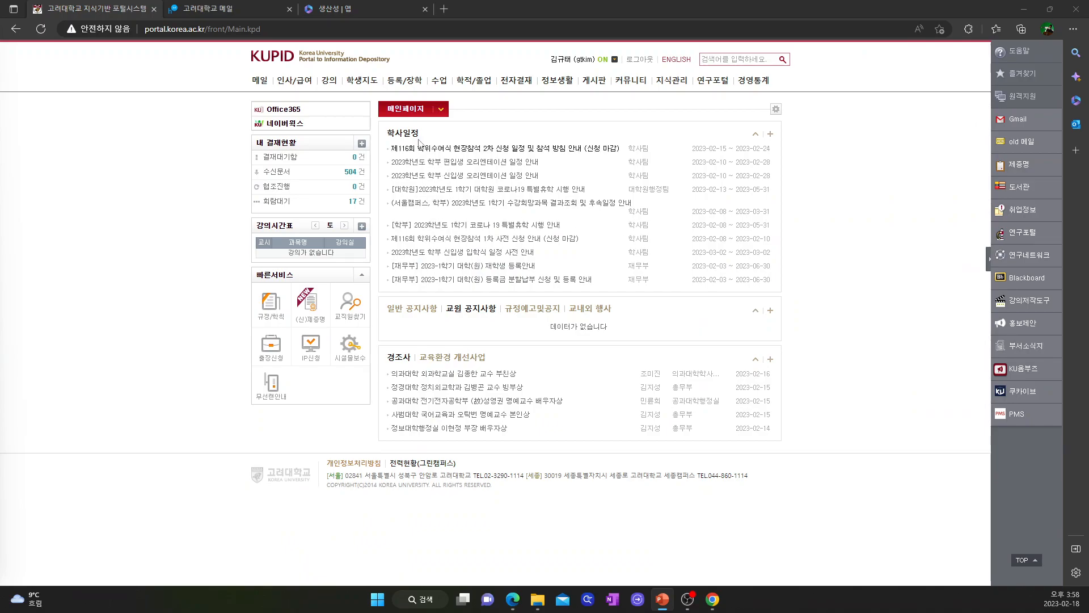
Step: Open Teams on the web from the Microsoft 365 apps page
left_click(338, 11)
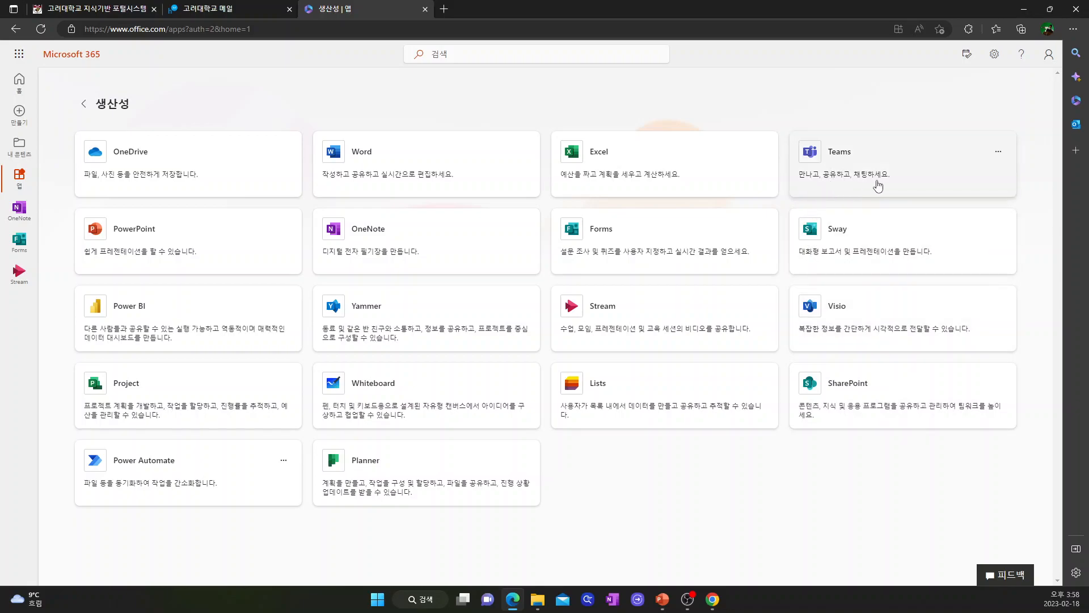
left_click(839, 154)
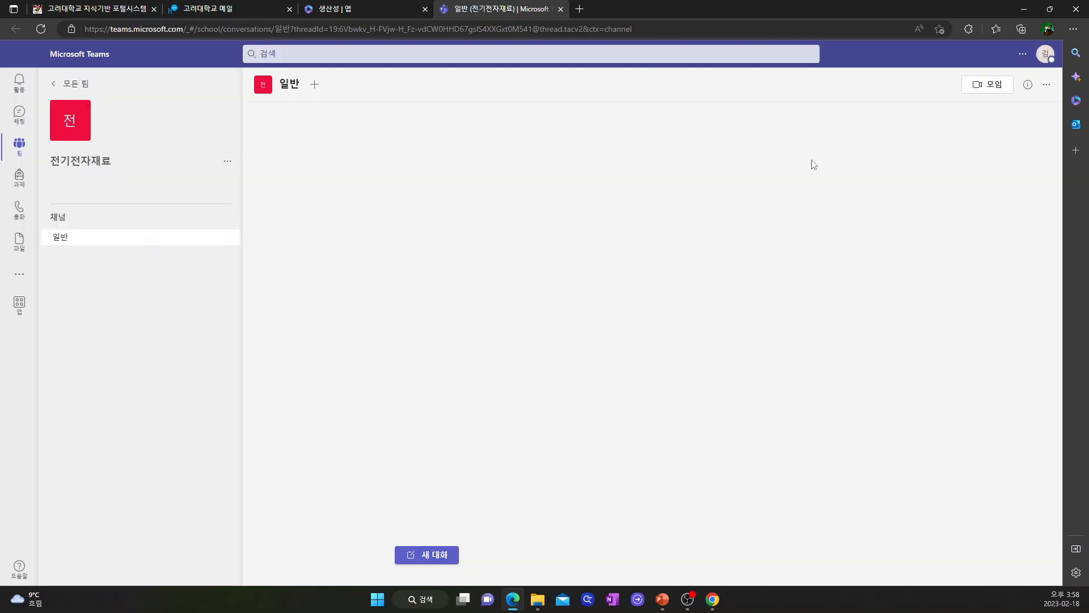
Step: Go from the all-teams grid to the 팀 참가 또는 만들기 page
left_click(56, 86)
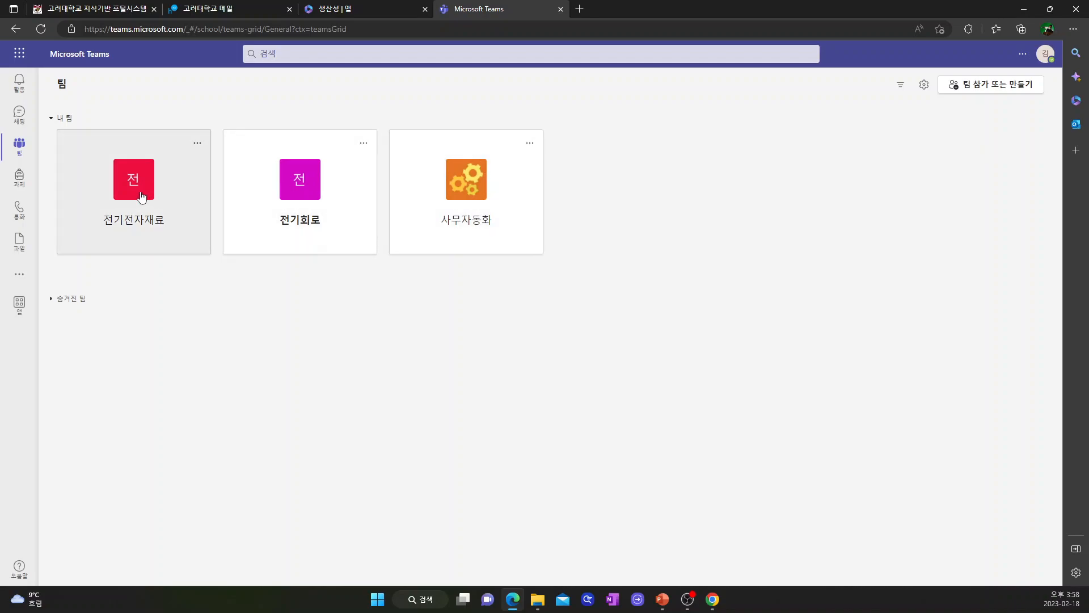
left_click(1016, 88)
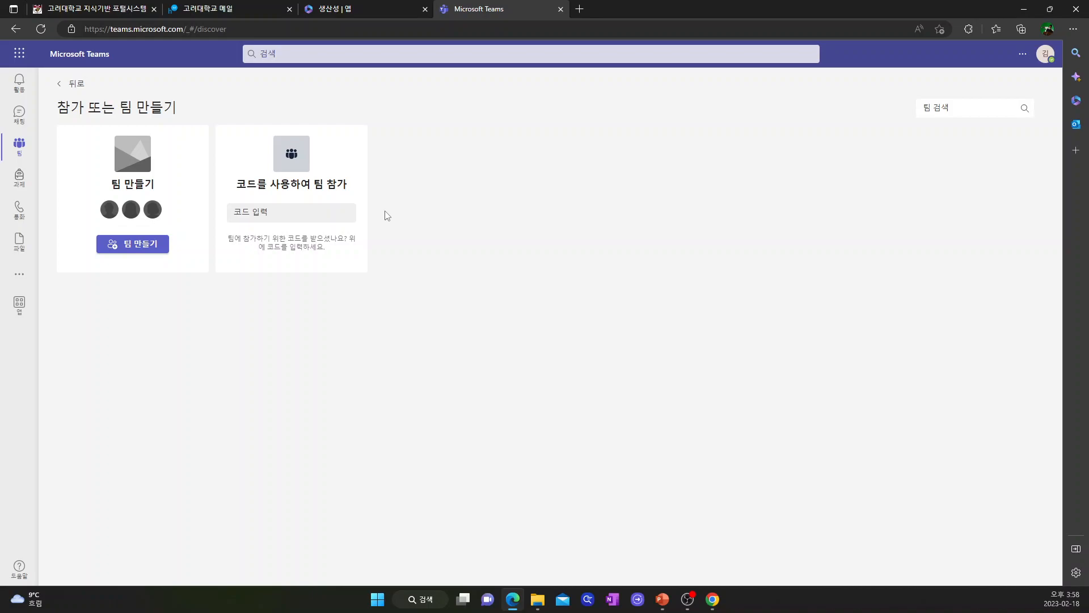
Step: Create a new 수업 (class) type team named 연습강좌
left_click(138, 245)
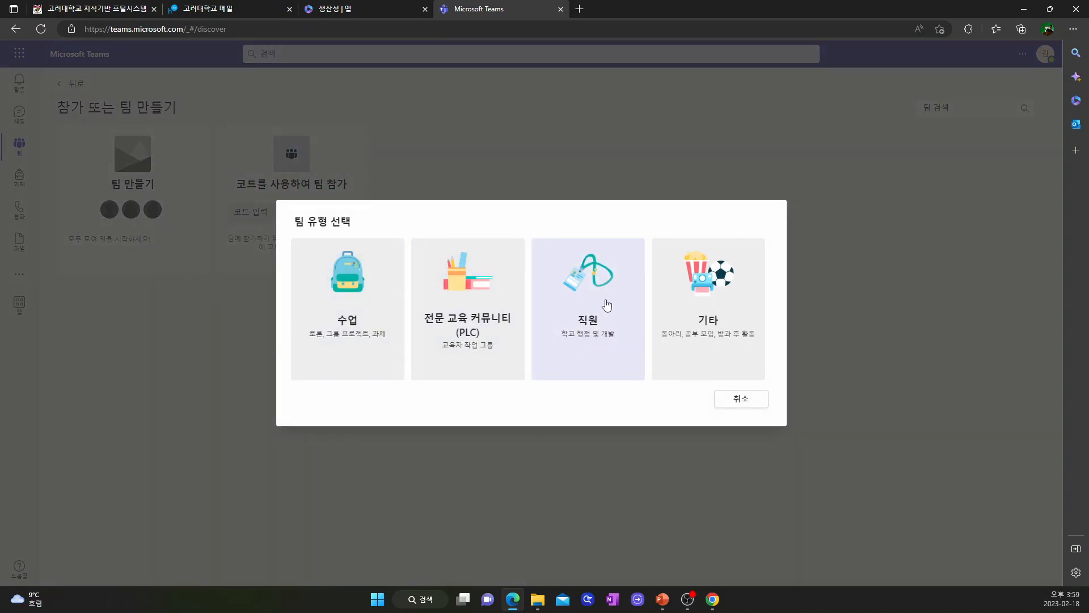
left_click(352, 329)
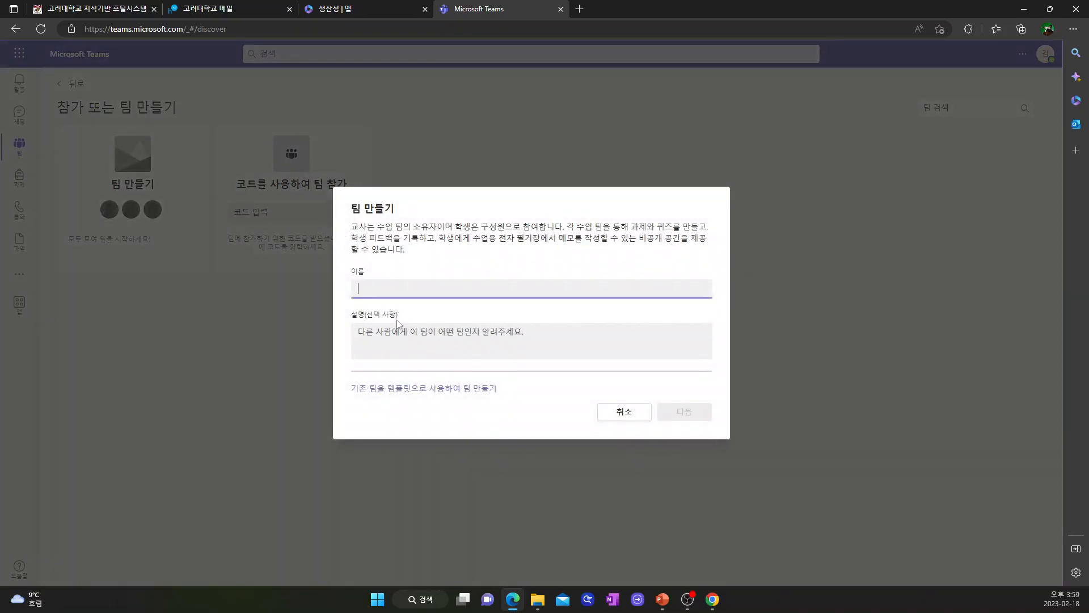
type("연습가")
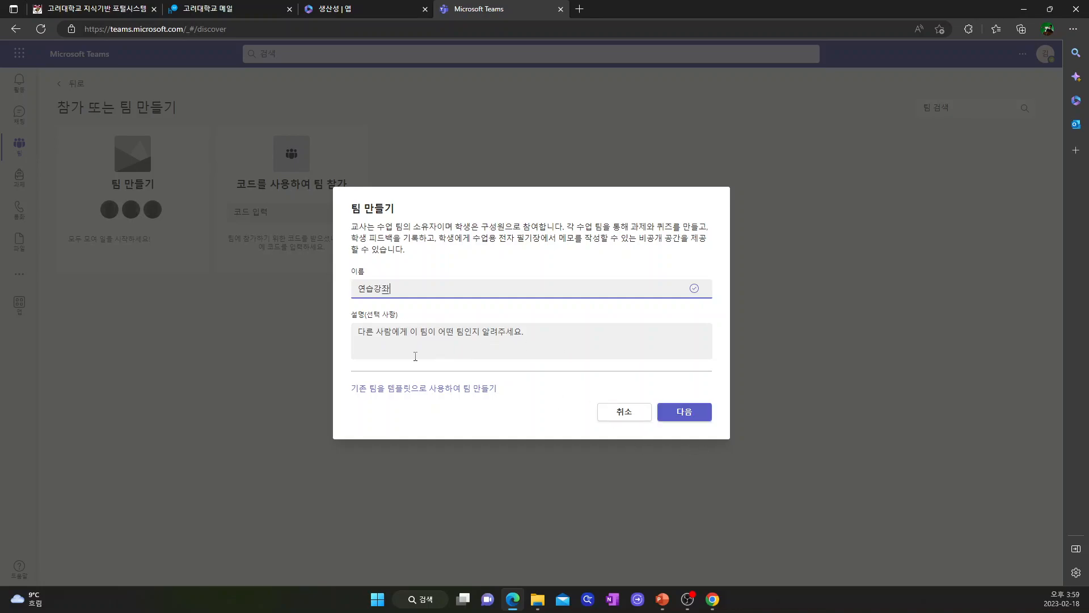
left_click(683, 415)
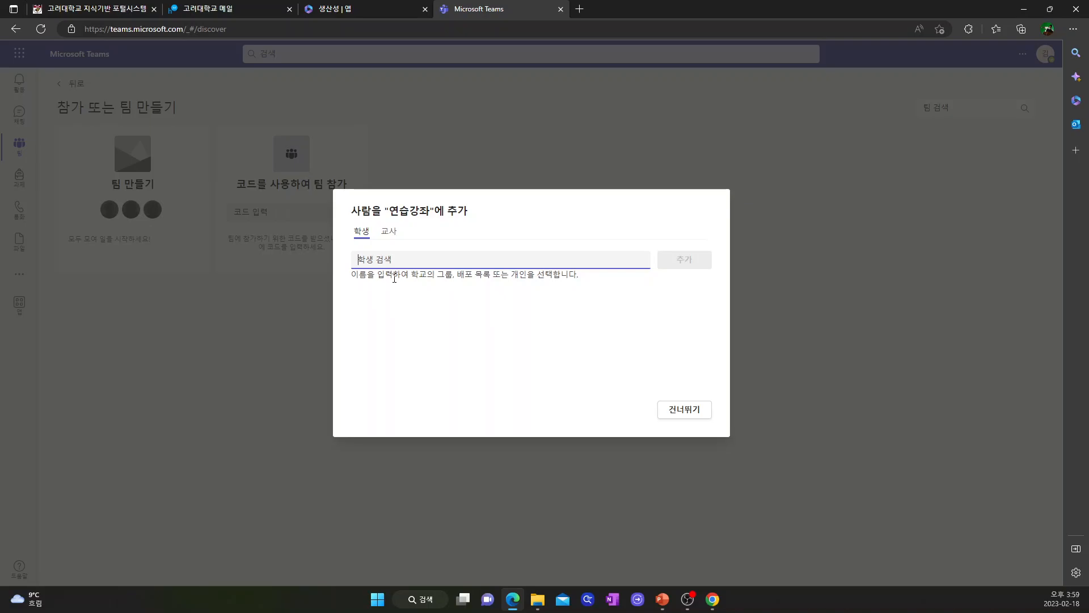
Step: Search 'datahub' and add the shared DATAHUB group account as a student
type("datahub")
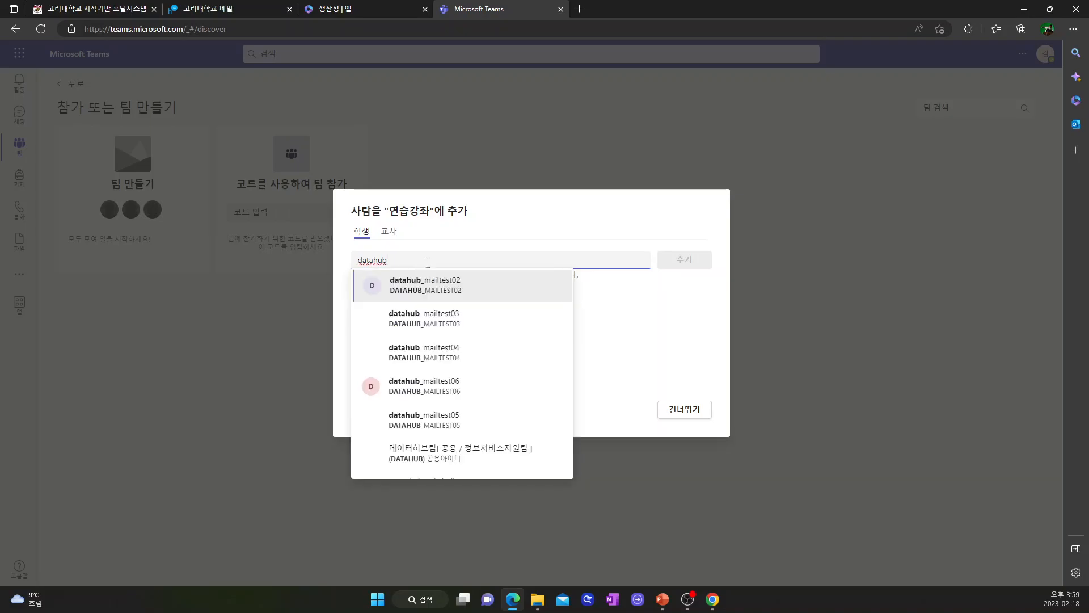
left_click(437, 452)
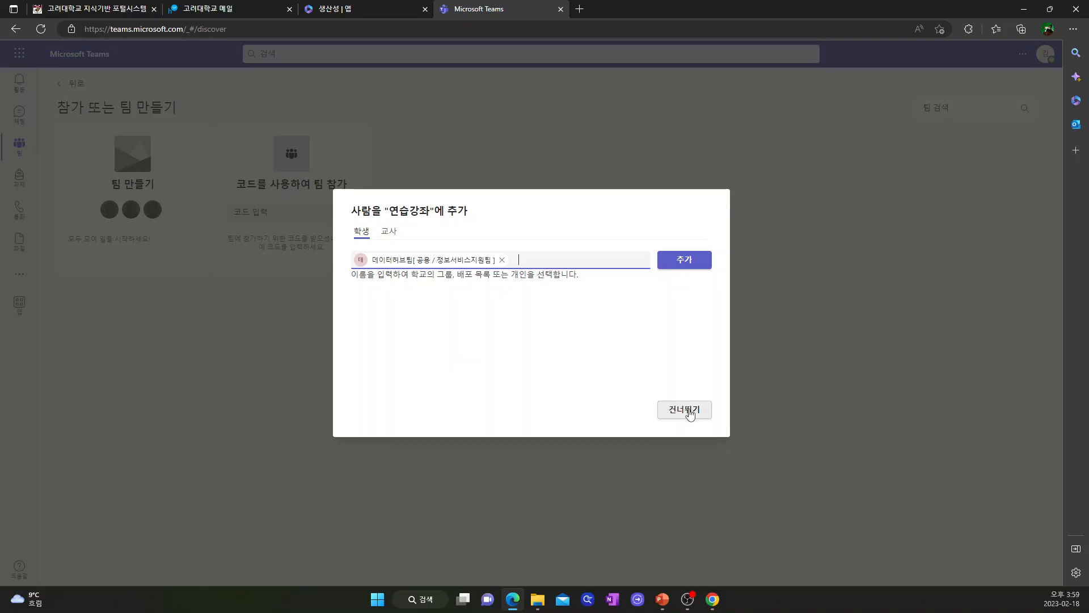
left_click(679, 265)
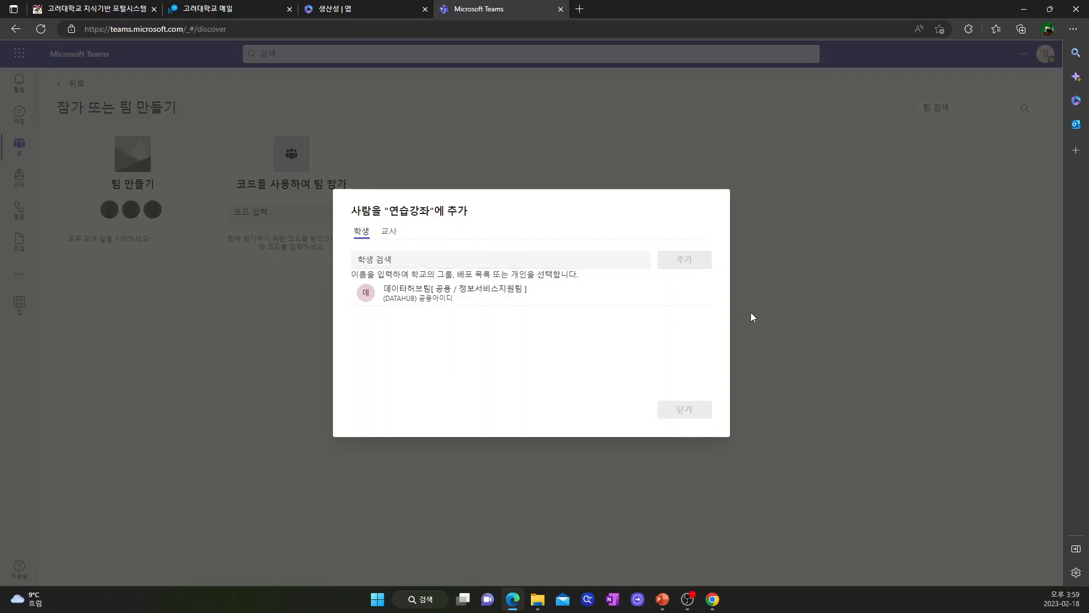
Step: Enter 연습강좌 and browse 홈페이지, 전자 필기장, 성적, Reflect and Insights, ending on 과제
left_click(684, 417)
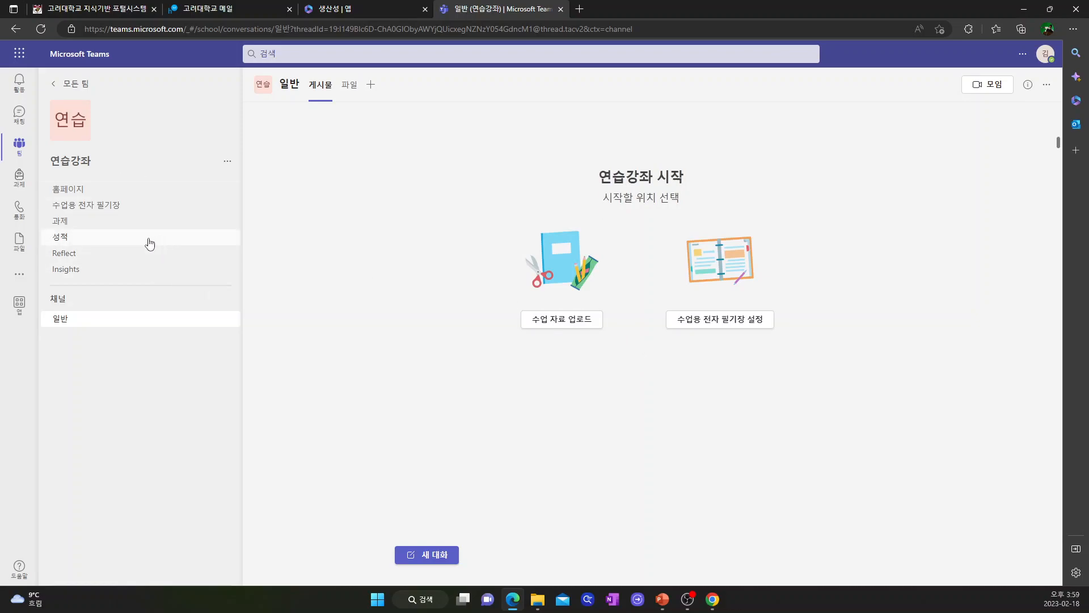
left_click(84, 192)
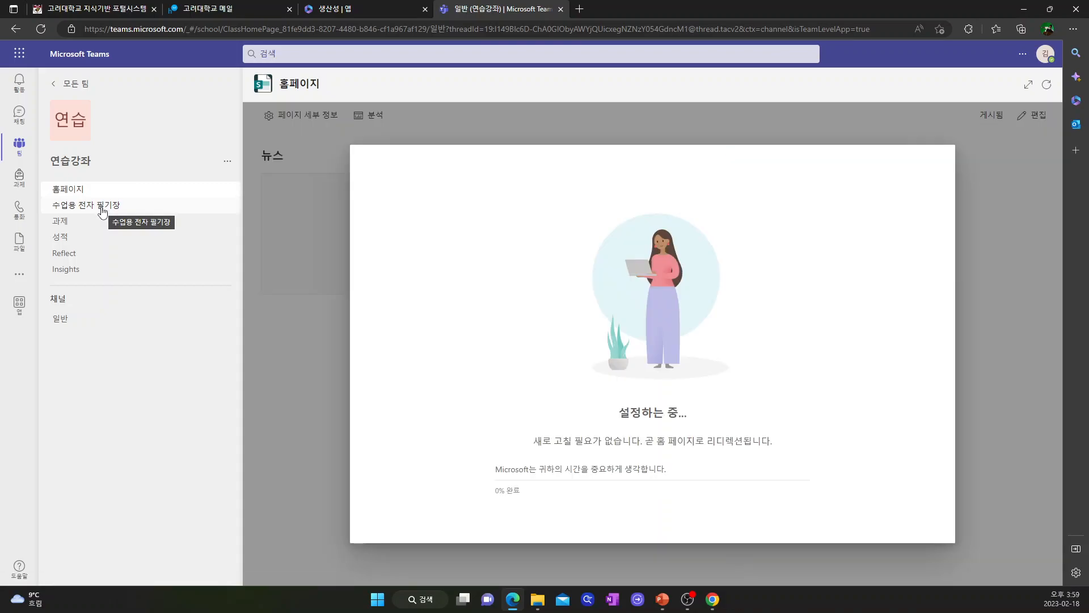
left_click(95, 207)
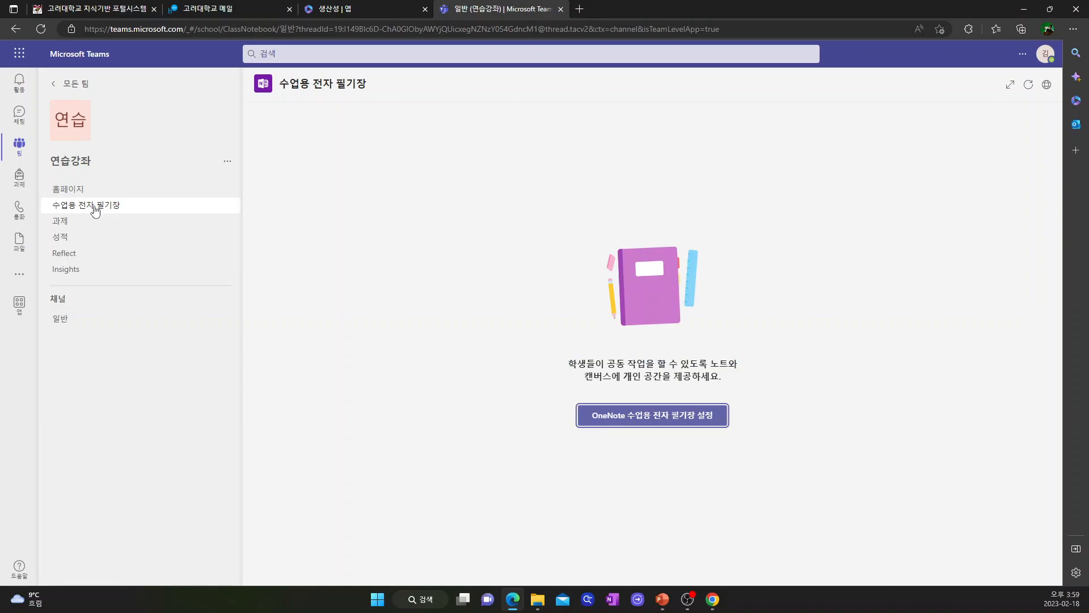
left_click(84, 227)
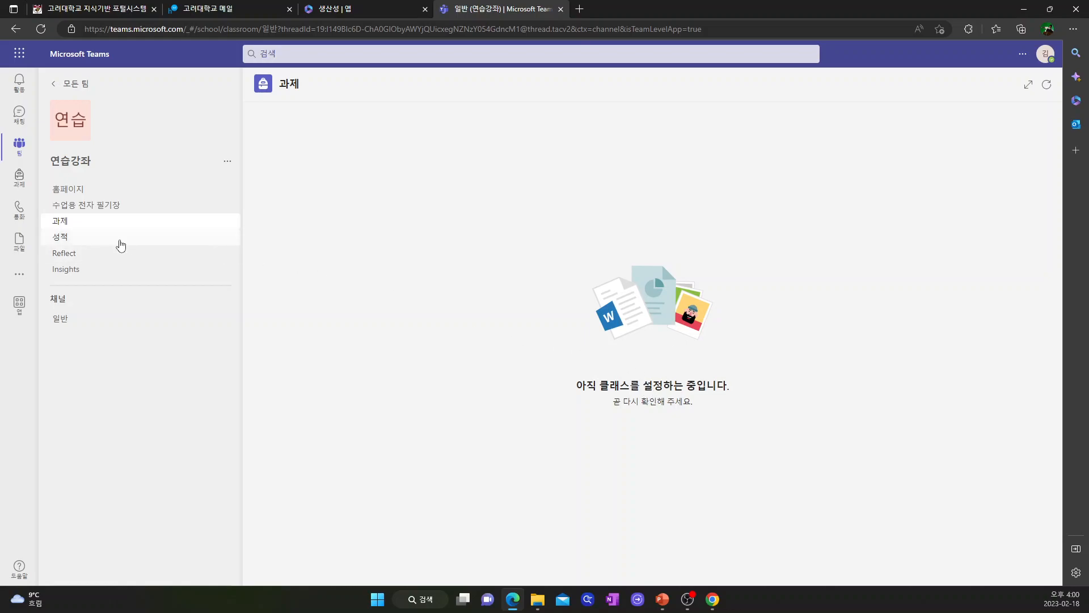
left_click(85, 238)
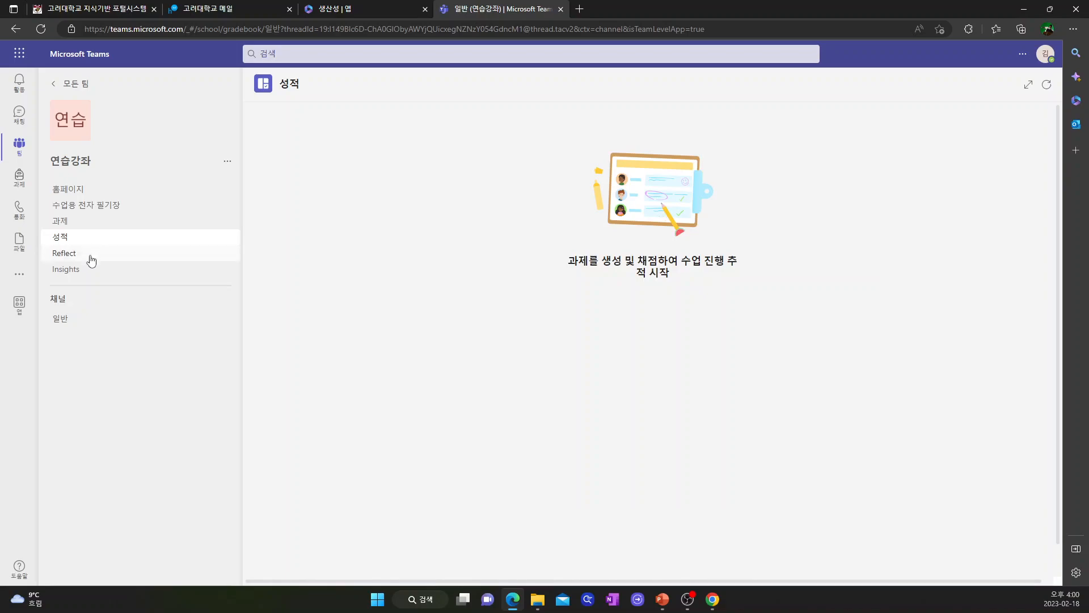
left_click(88, 259)
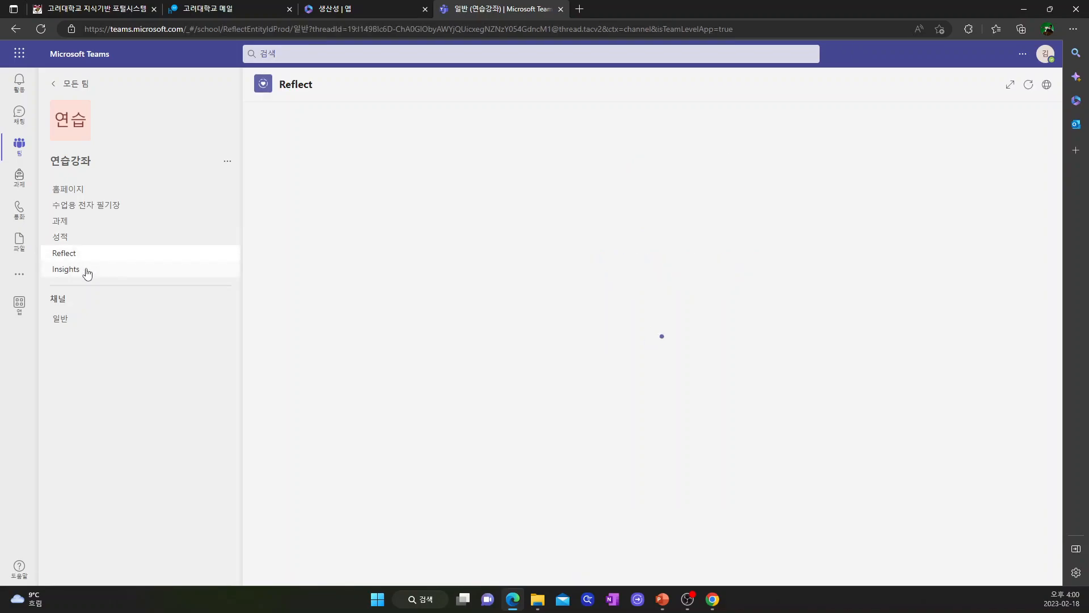
left_click(87, 271)
left_click(80, 226)
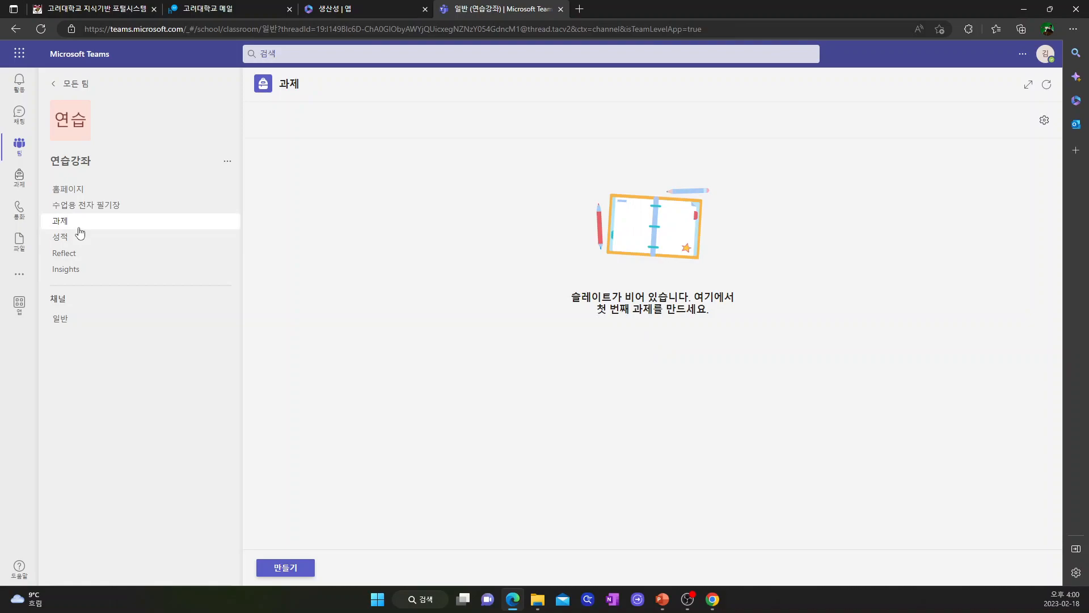
Step: Draft a new assignment titled 연습문제 풀이, then go back to all teams
left_click(292, 572)
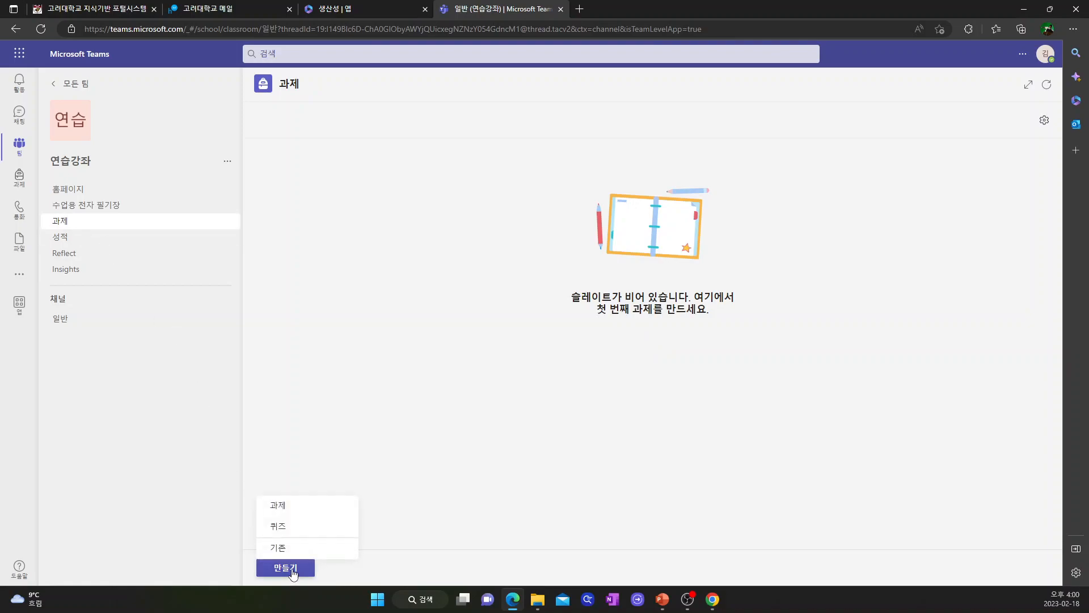
left_click(278, 509)
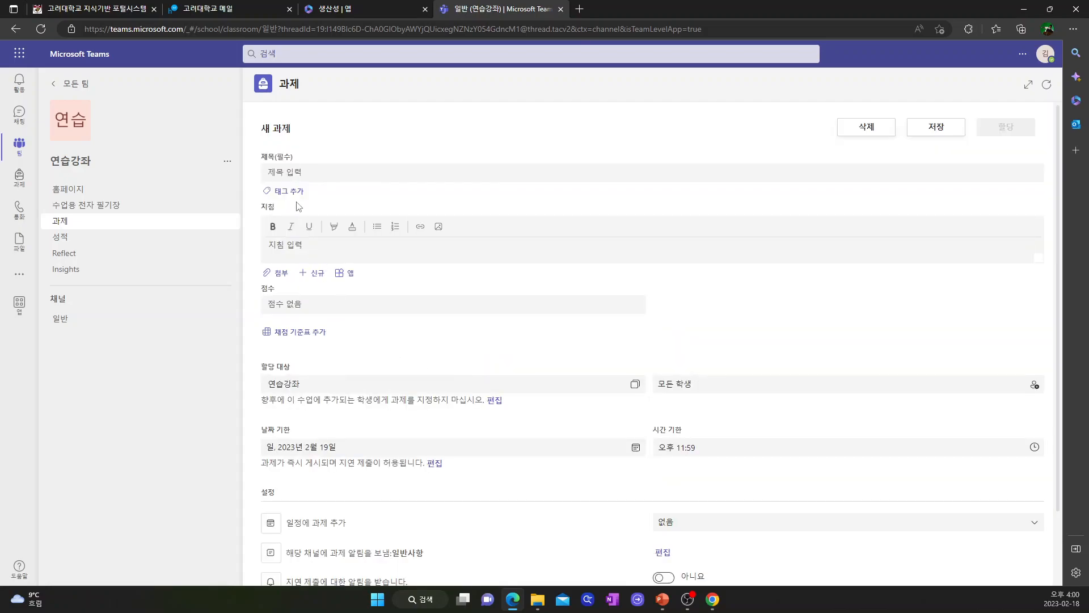
left_click(291, 173)
type("dustm")
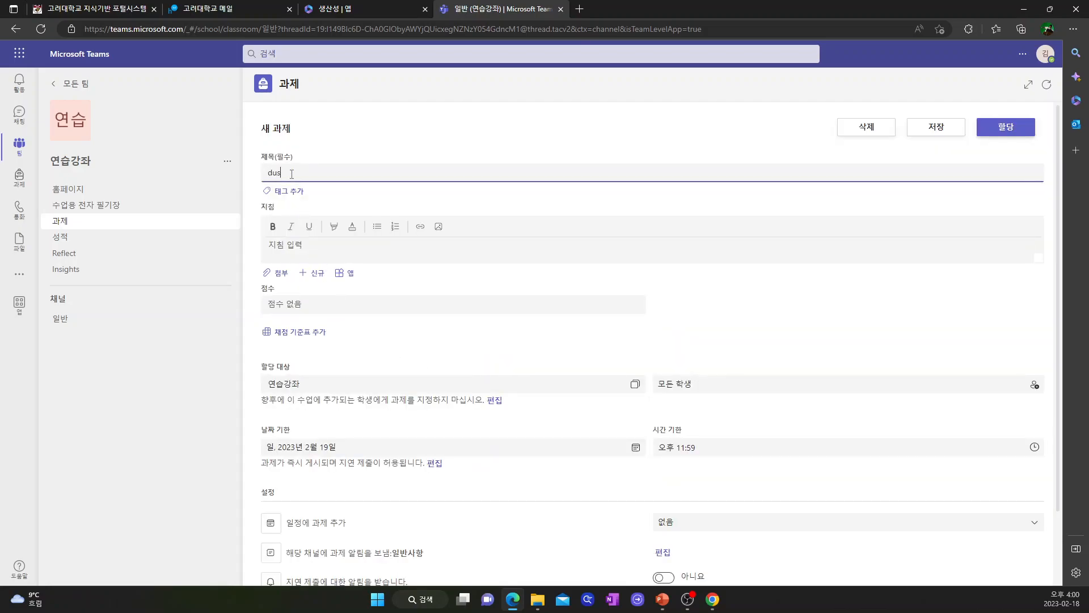
key("BackSpace")
key("BackSpace")
type("연습문제 풀이")
scroll(334, 262, "down", 2)
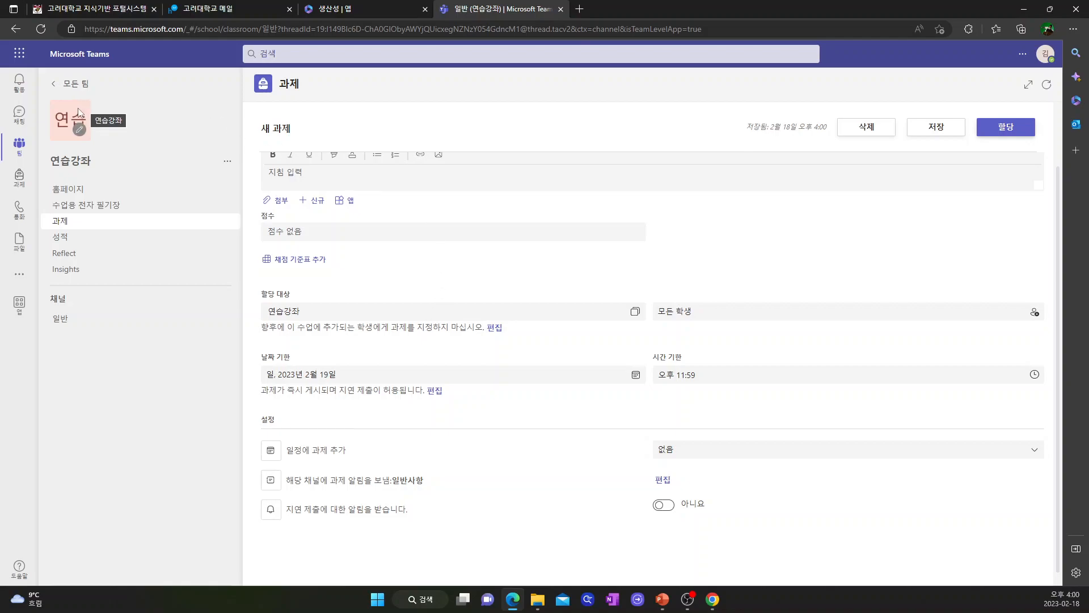
left_click(52, 92)
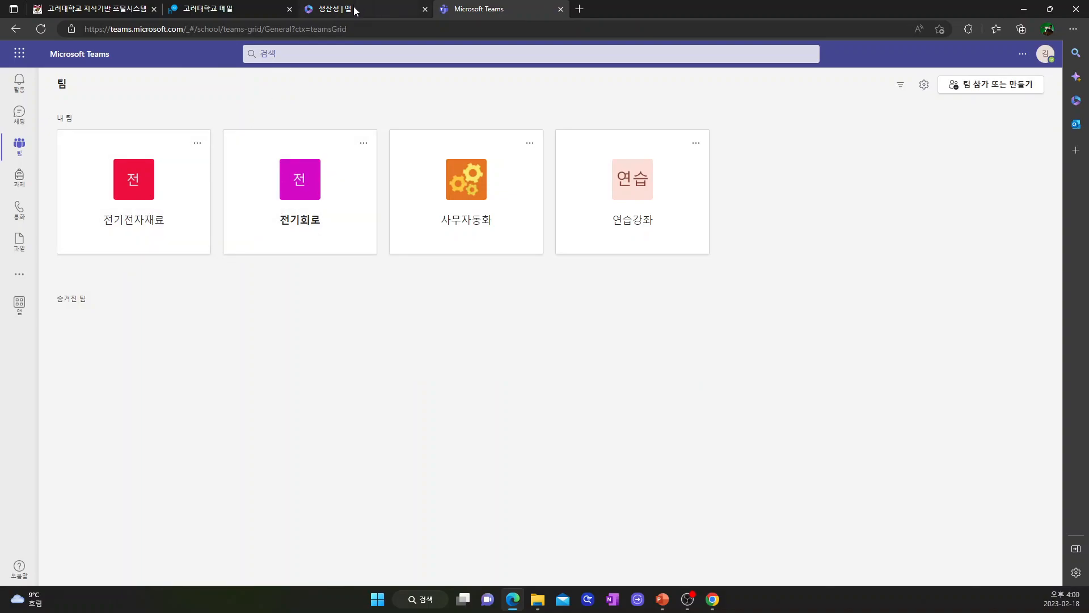
mouse_move(356, 11)
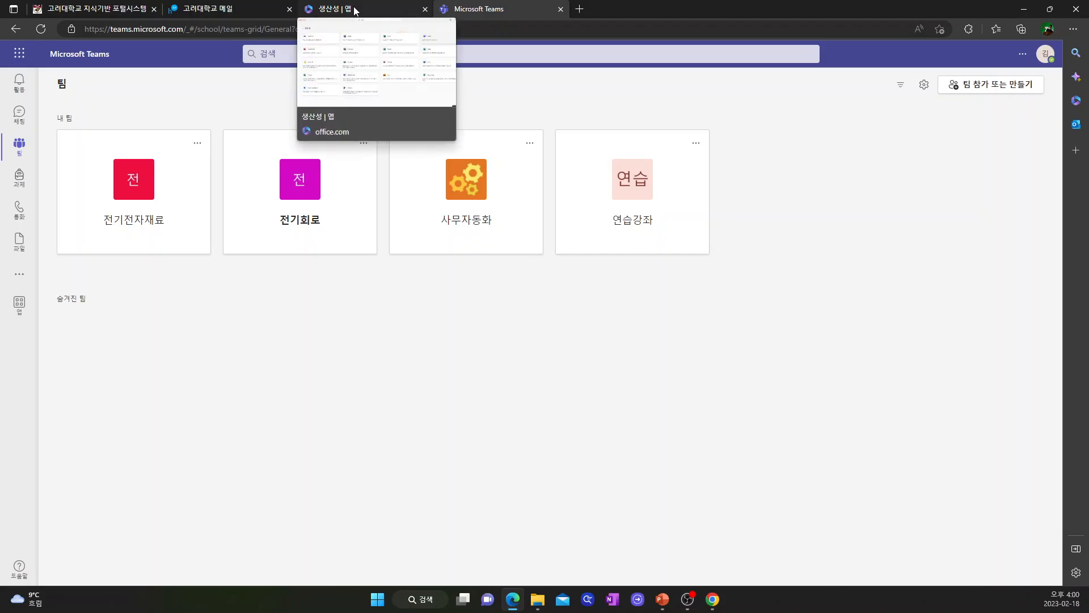
left_click(356, 11)
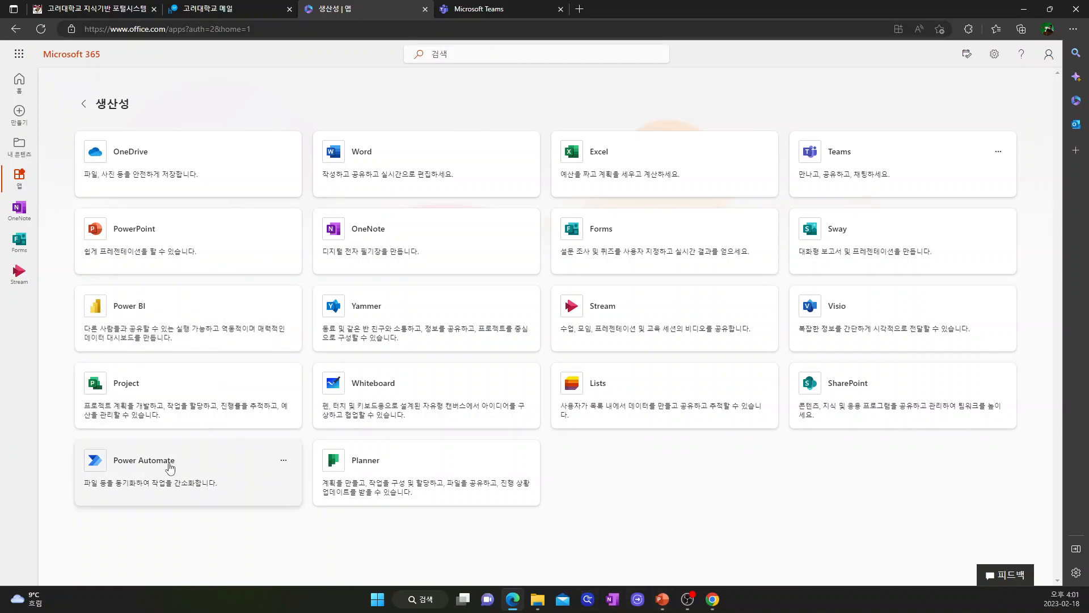
left_click(474, 9)
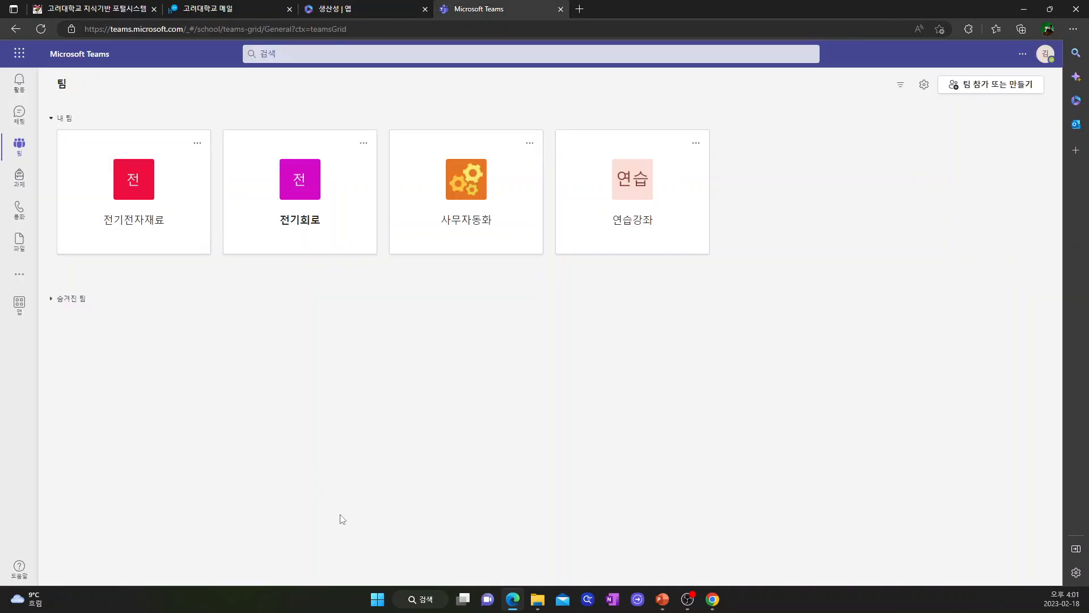
Step: Search 'teams' in Windows Search and launch the desktop Microsoft Teams app
left_click(426, 605)
type("teams")
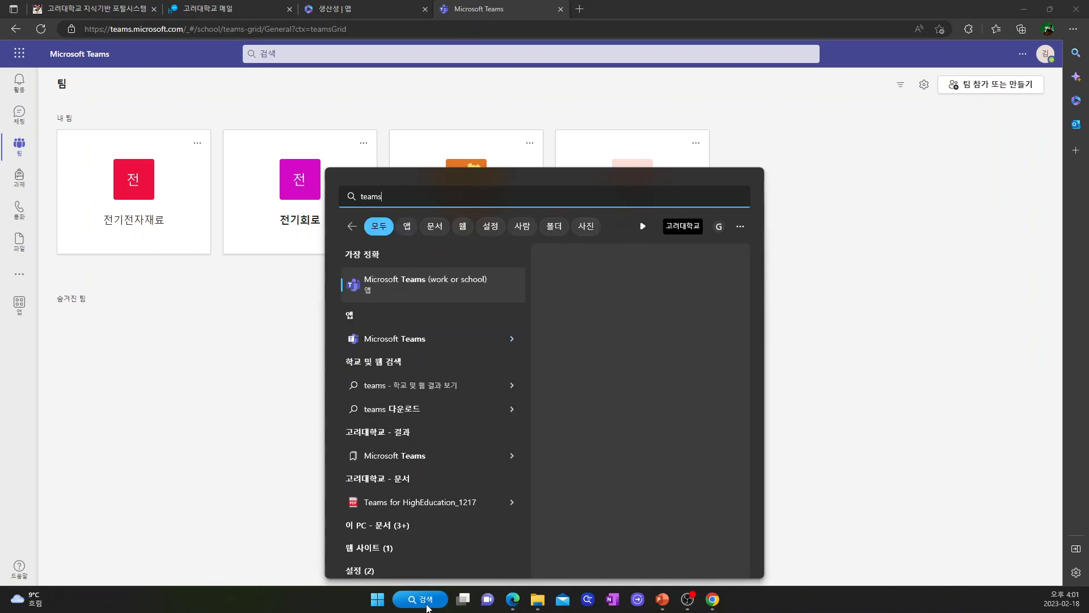
key("Return")
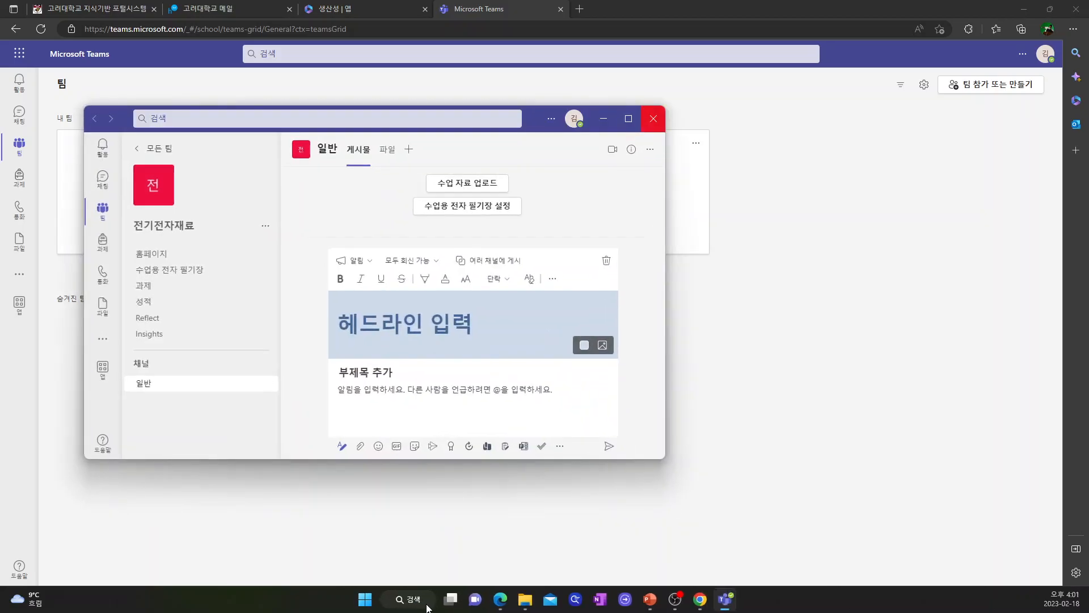
Step: Enlarge the desktop window and view 전기전자재료's 홈페이지, 전자 필기장 and 과제 pages
left_click_drag(665, 459, 965, 548)
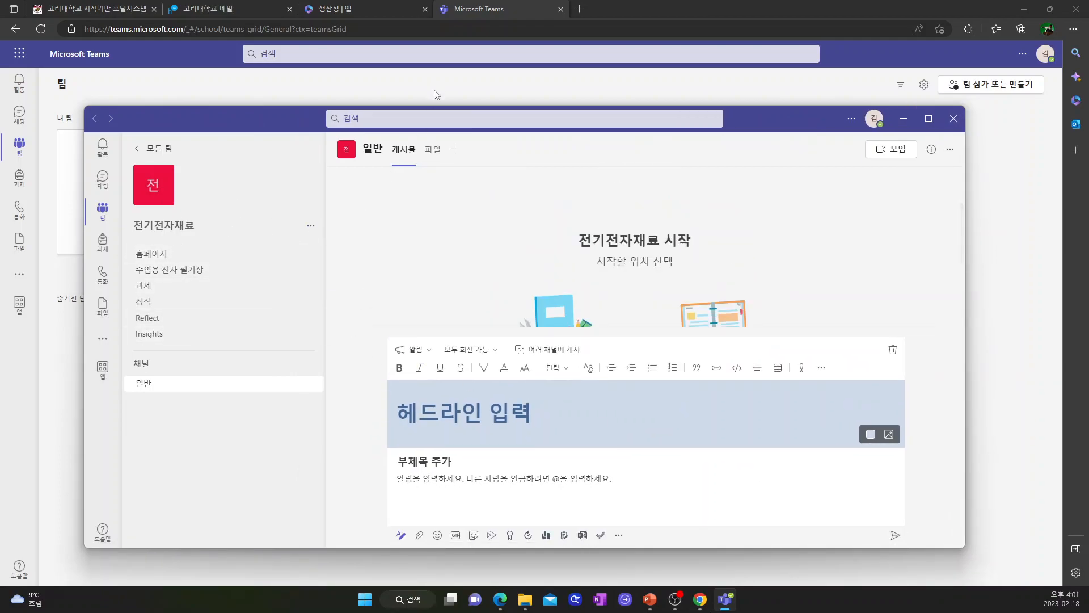
left_click(184, 259)
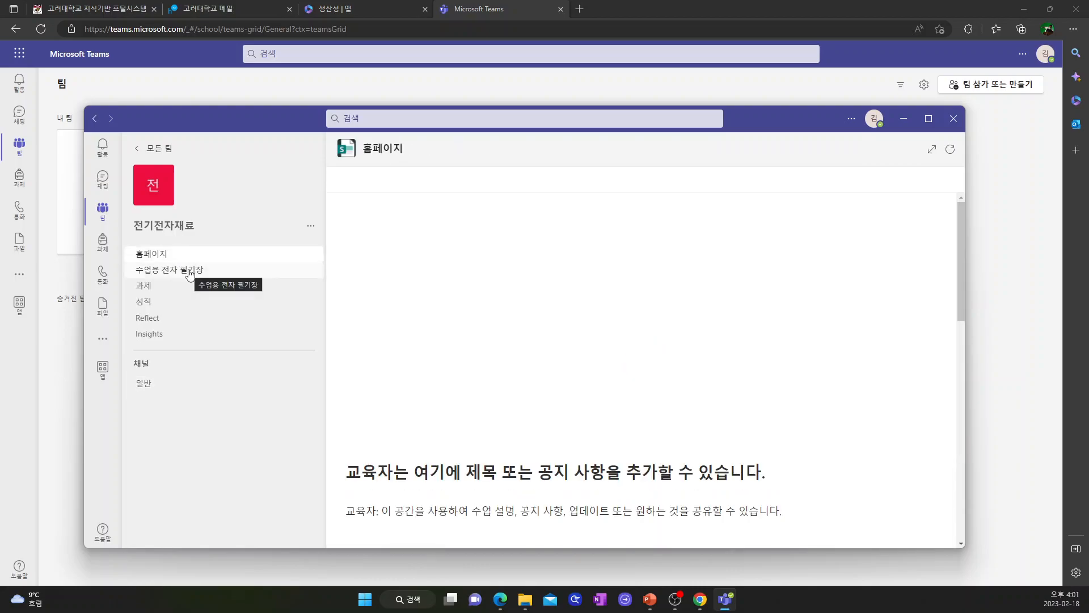
left_click(188, 274)
left_click(177, 287)
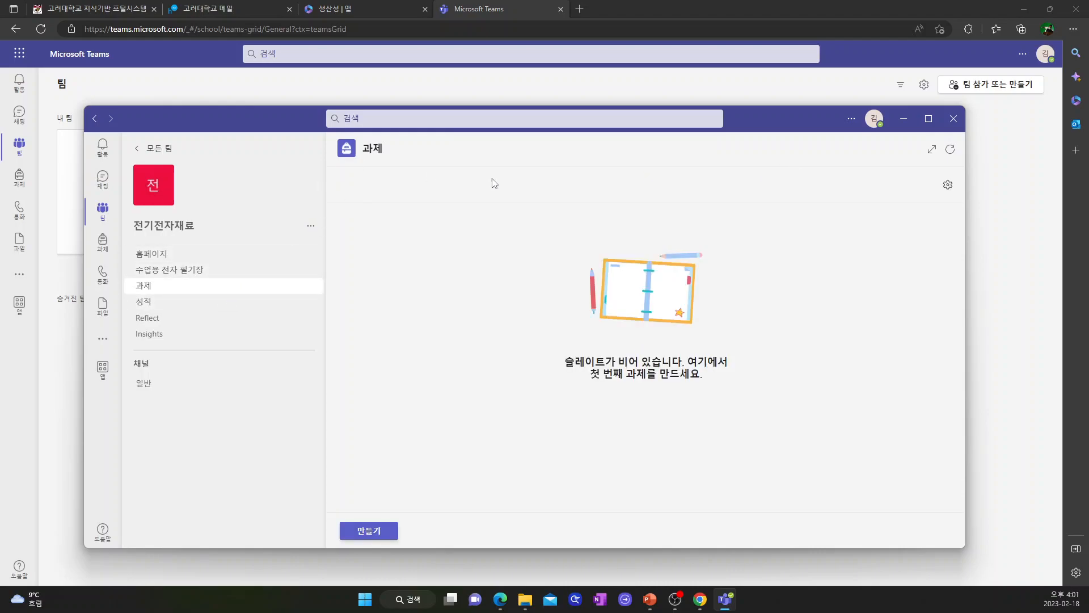
left_click(311, 227)
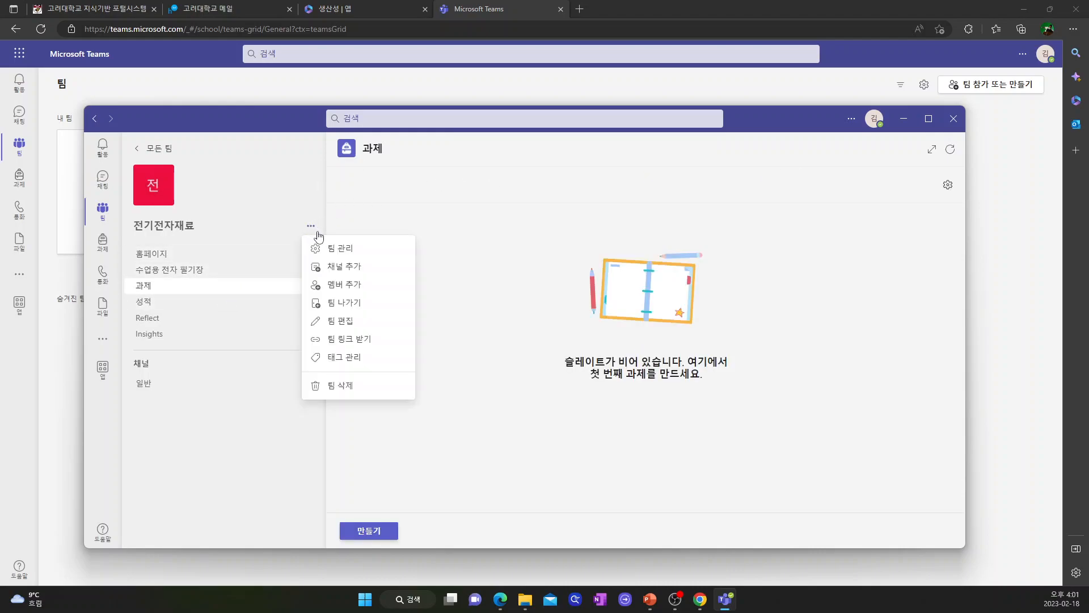
Step: Open 멤버 추가 for 전기전자재료, dismiss it, and close the desktop Teams app
left_click(347, 283)
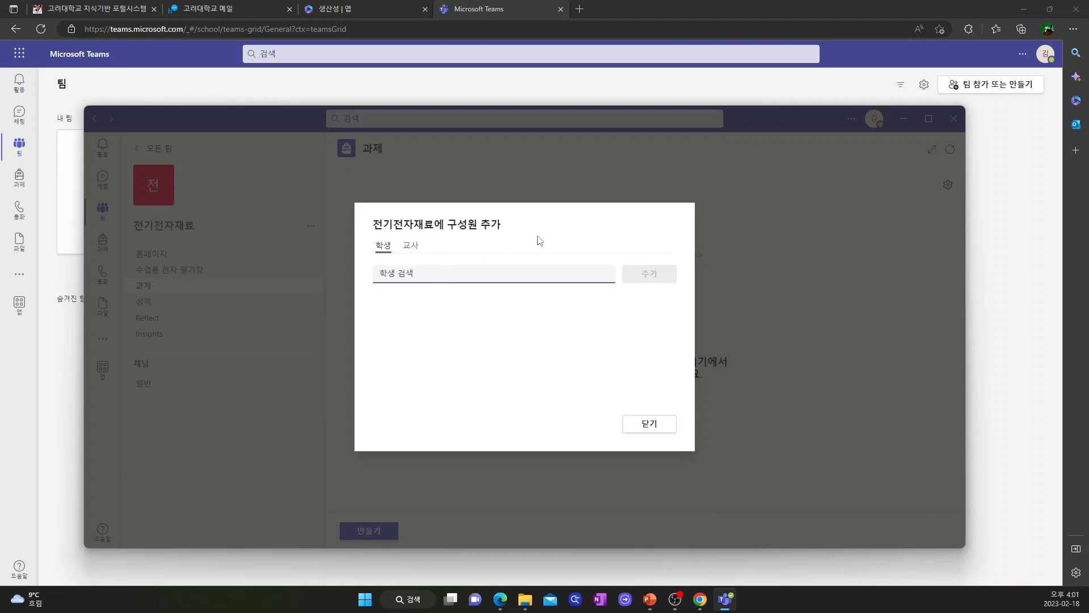
left_click(650, 424)
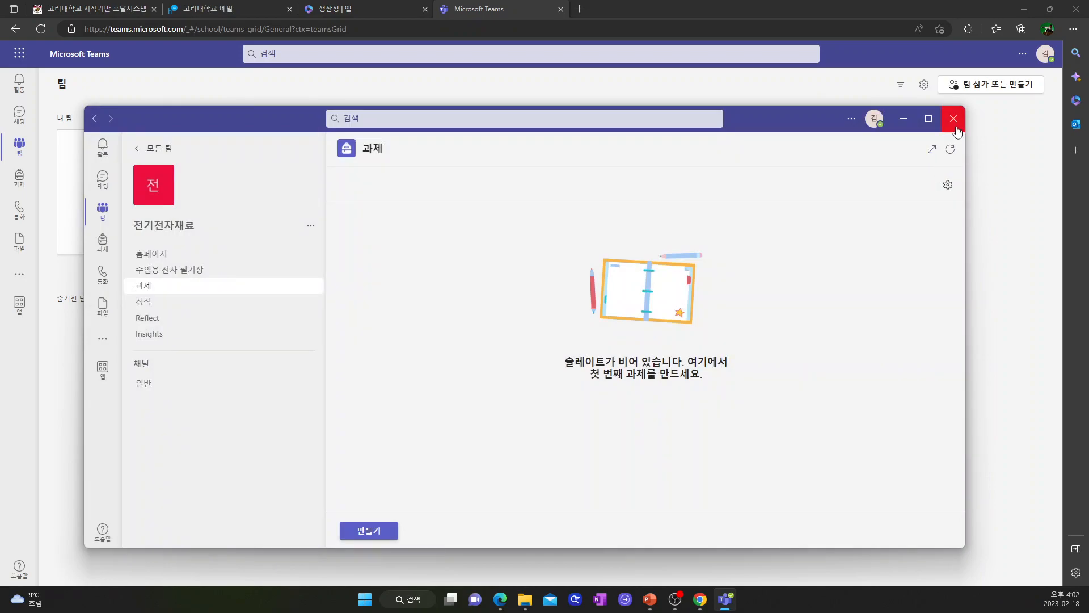
left_click(956, 128)
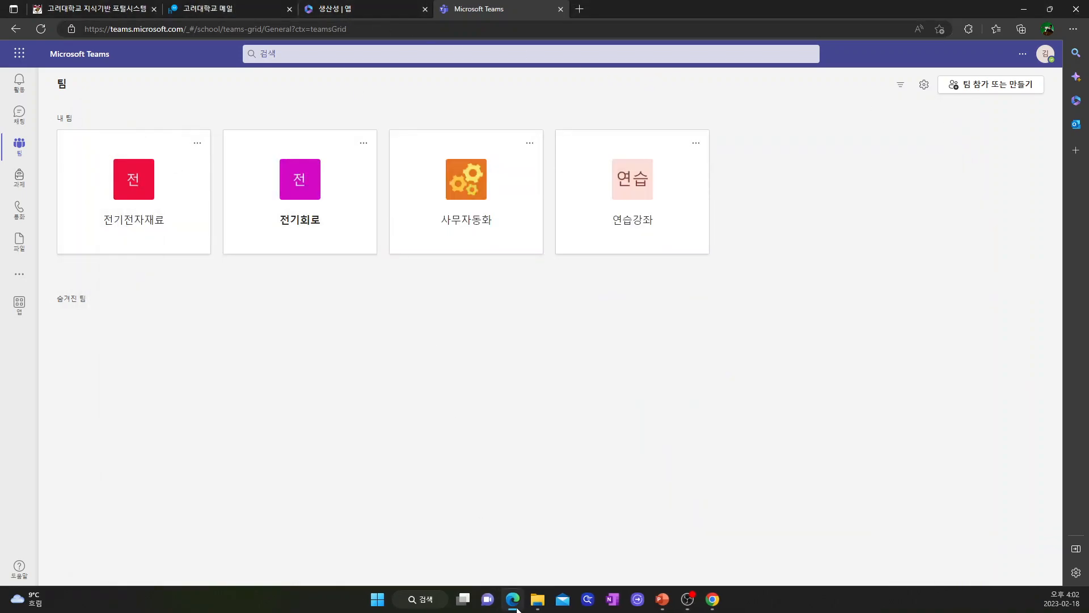
Step: Return to the PowerPoint slideshow and advance to the slide on MS Forms e-mail collection with Power Automate
mouse_move(662, 599)
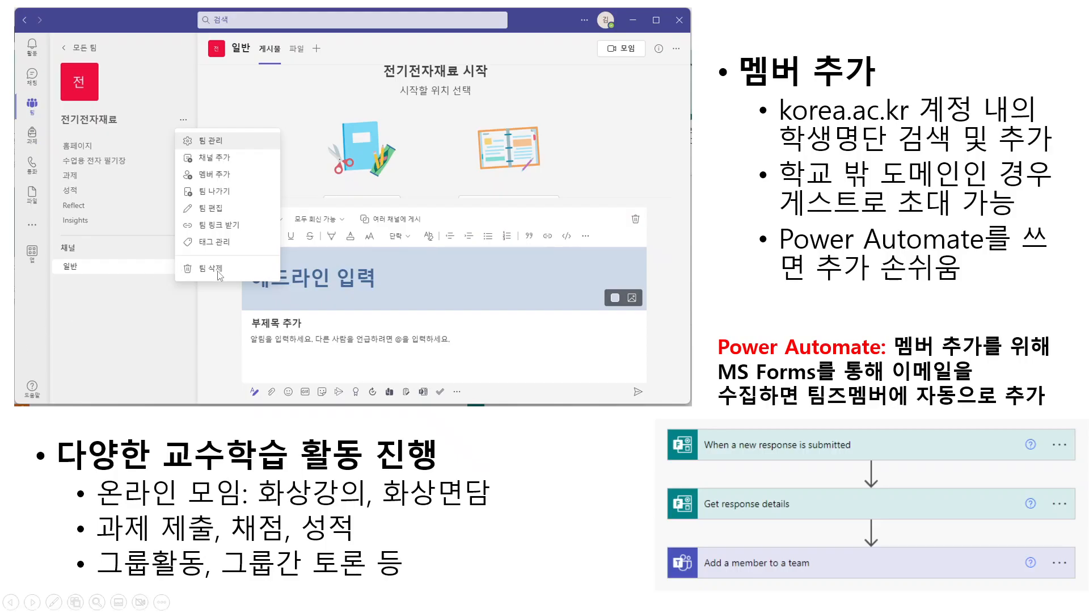
left_click(230, 275)
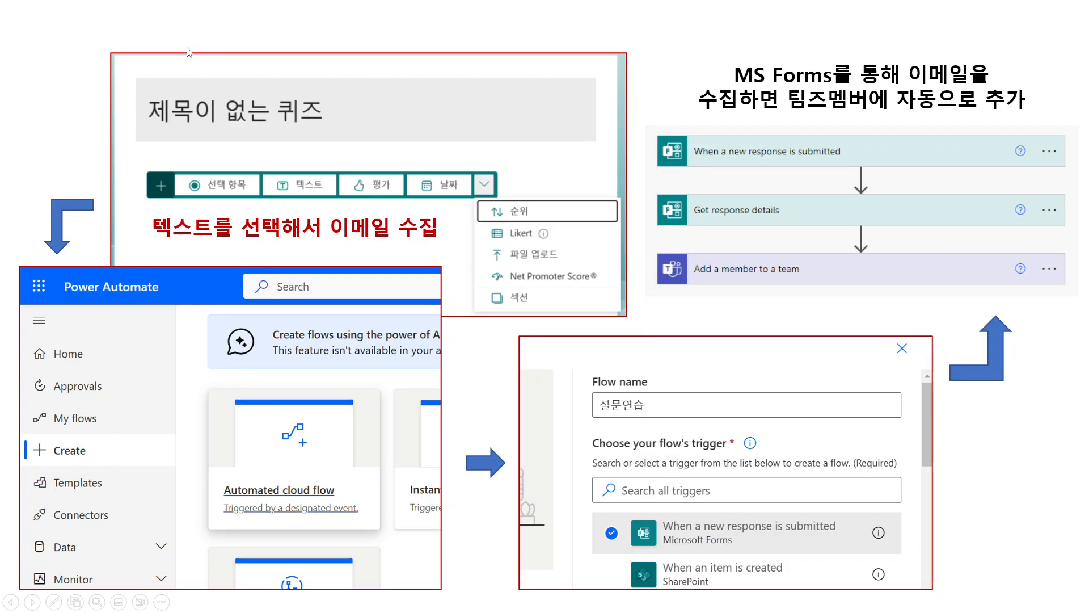
left_click(436, 296)
scroll(436, 296, "up", 1)
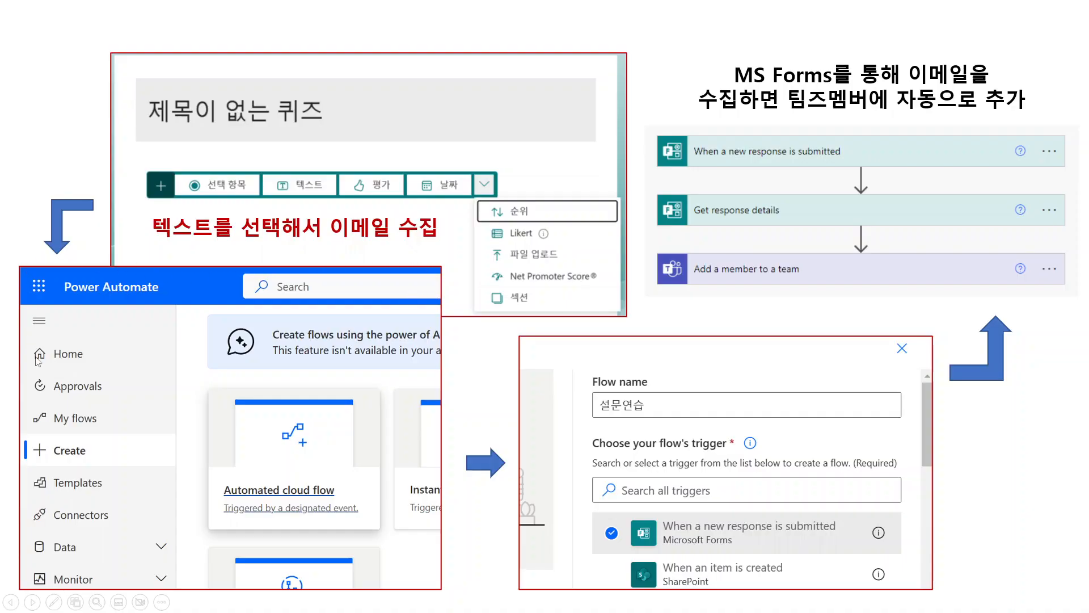
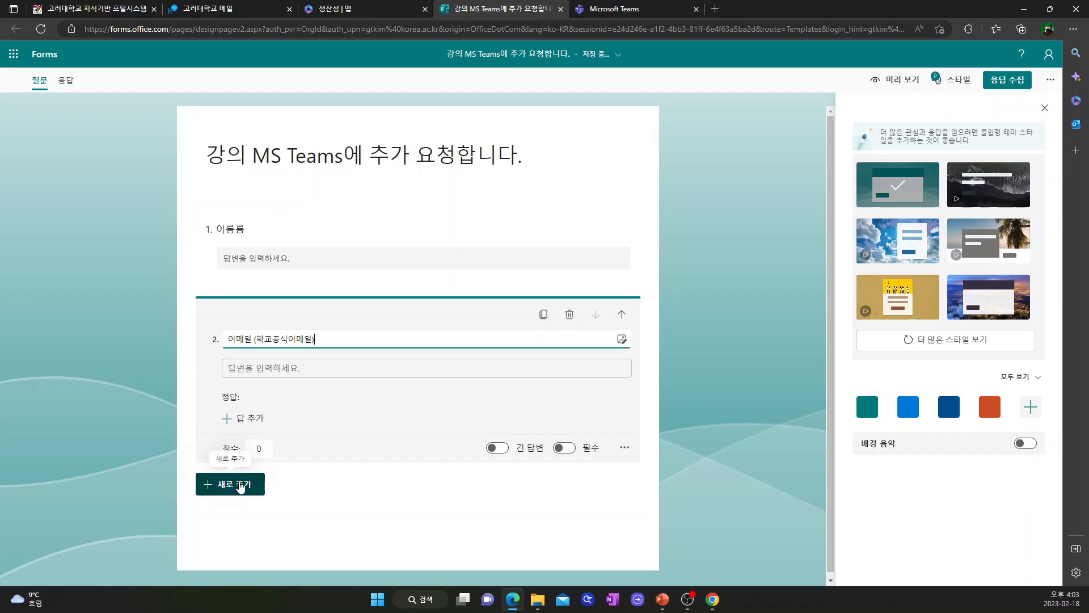
Step: Show the question-type choices to add a new question to the form
left_click(241, 485)
Step: Add a long-answer text question 3, '수업에 바라는 점'
left_click(335, 487)
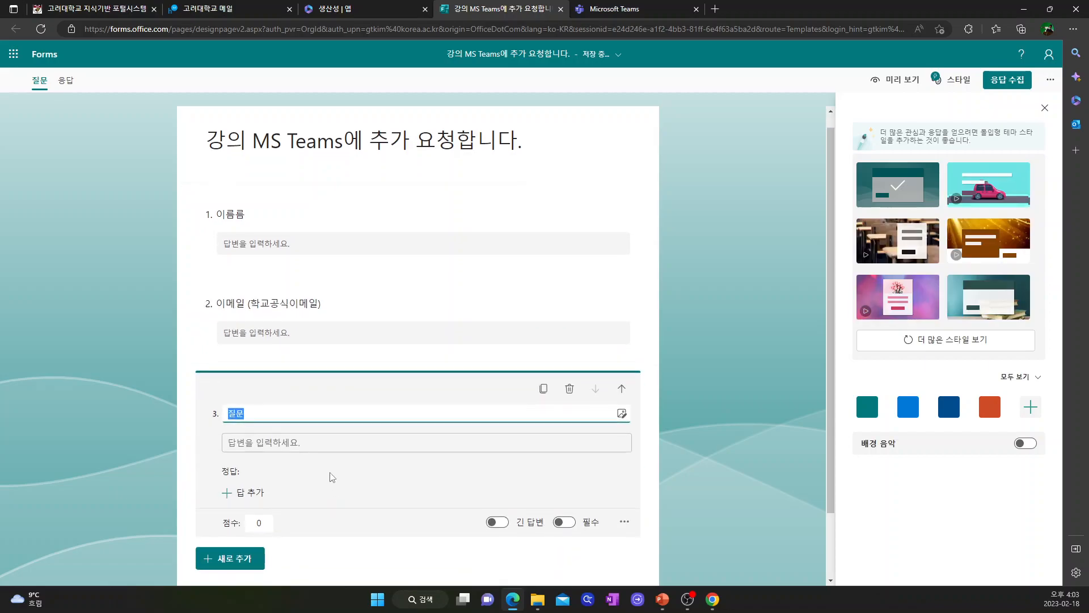
type("수업에 바라는 저")
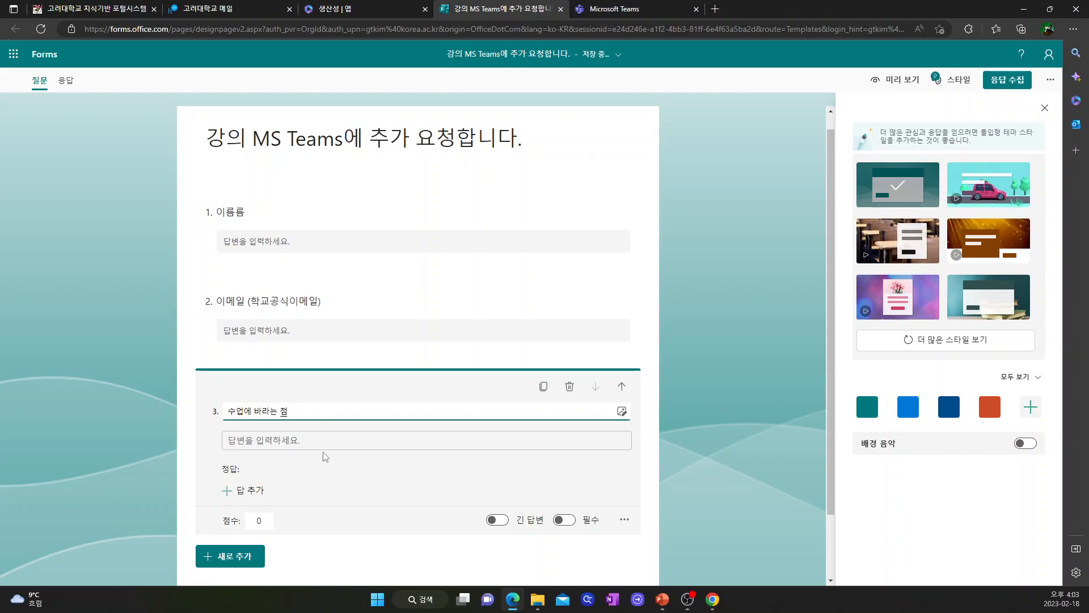
left_click(498, 519)
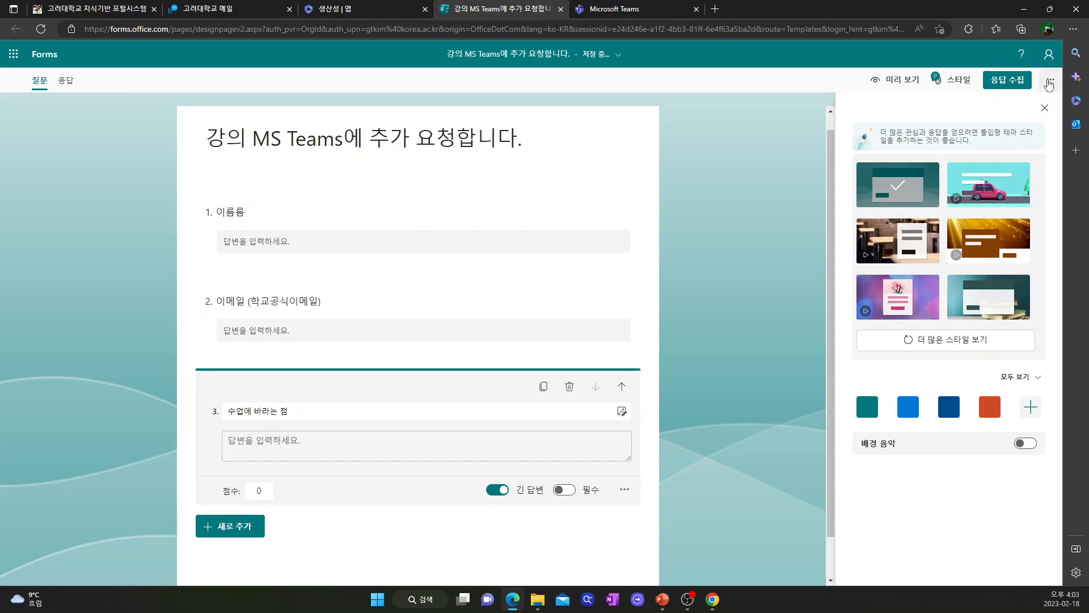
Step: In the form settings, let anyone respond
left_click(1051, 80)
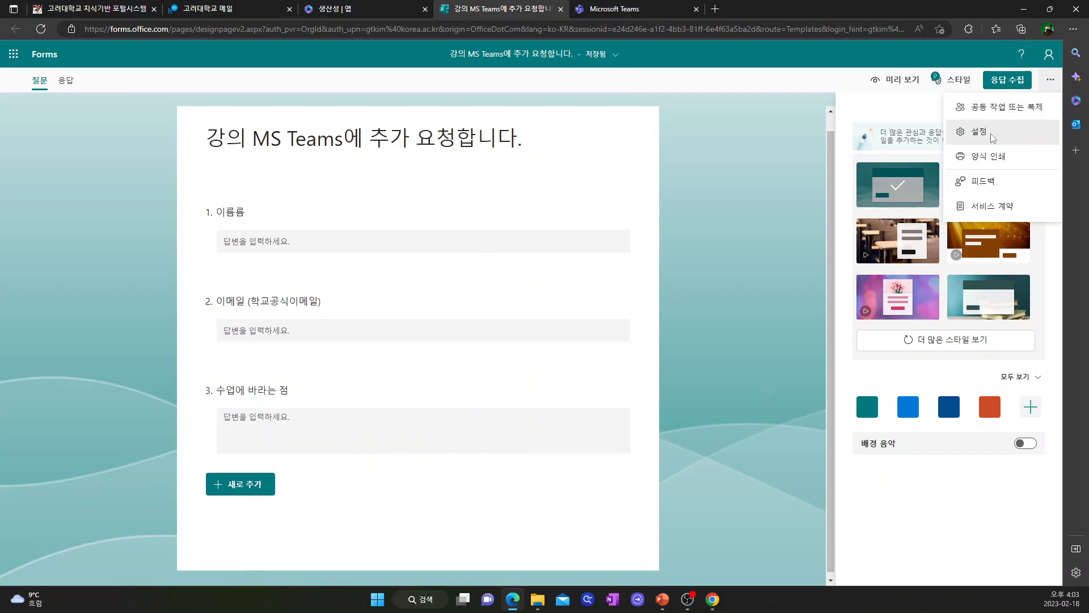
left_click(997, 131)
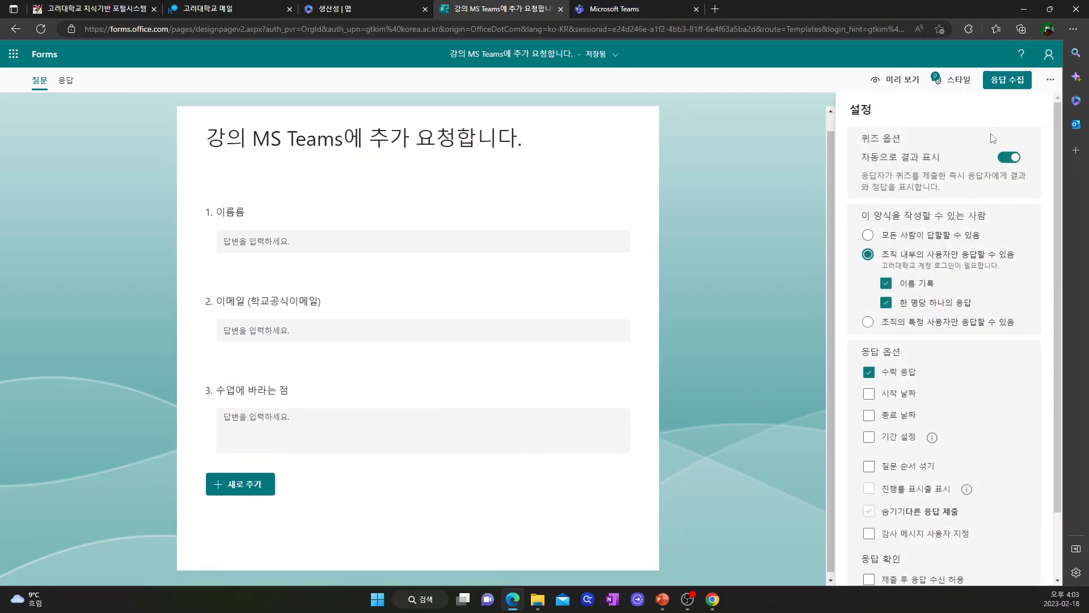
left_click(869, 235)
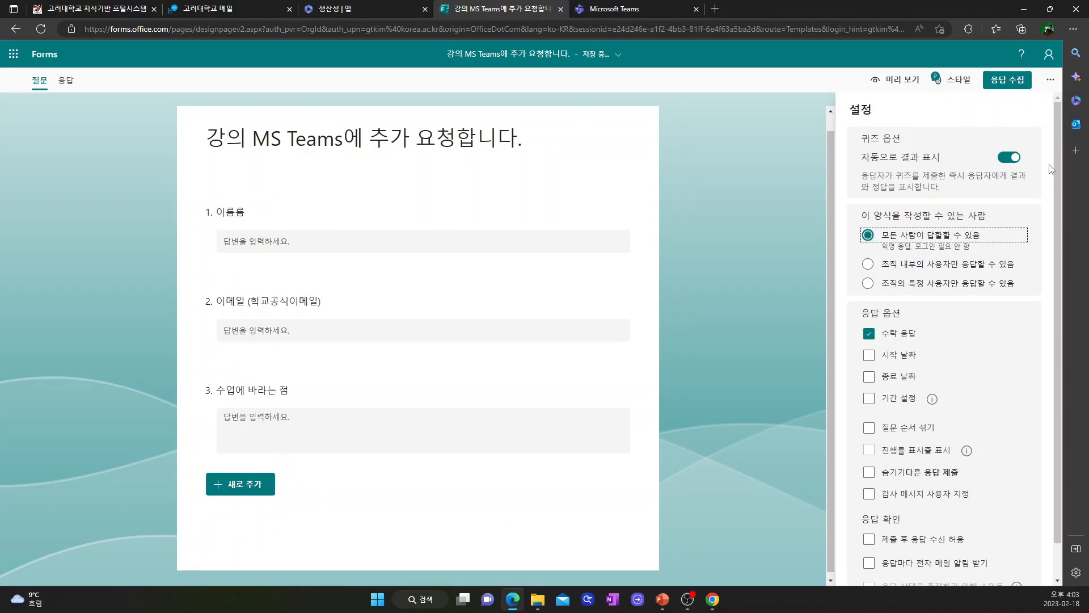
Step: Shorten the form's response link and copy it
left_click(1006, 85)
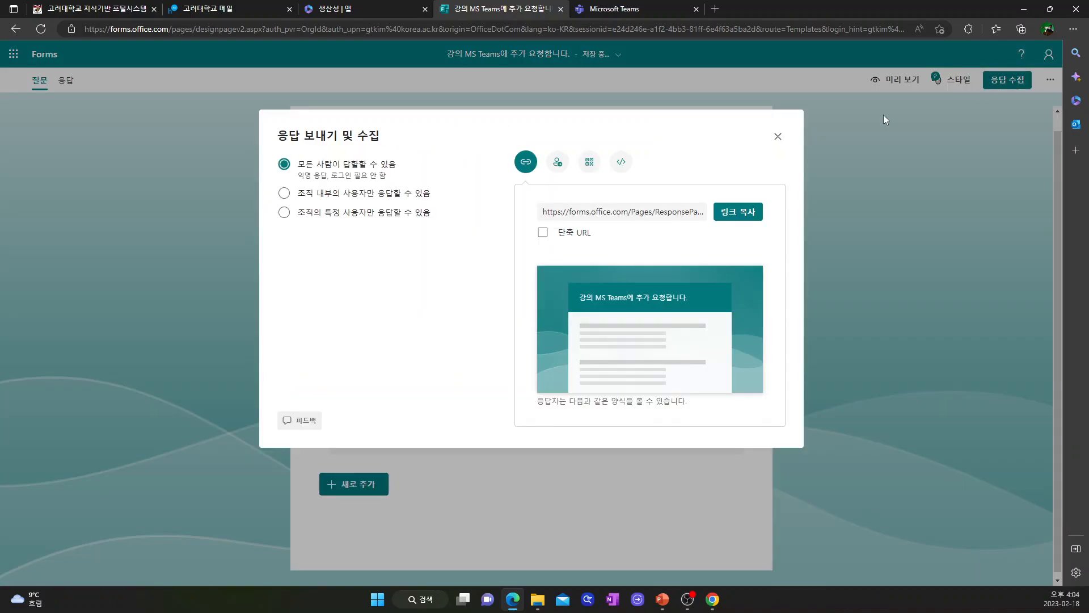
left_click(544, 232)
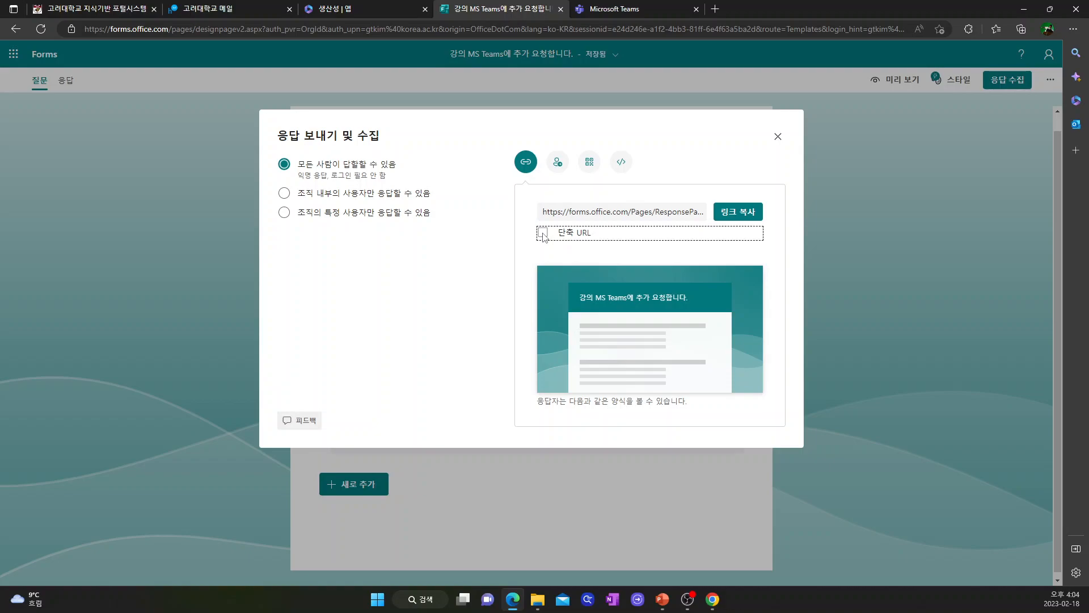
left_click(740, 218)
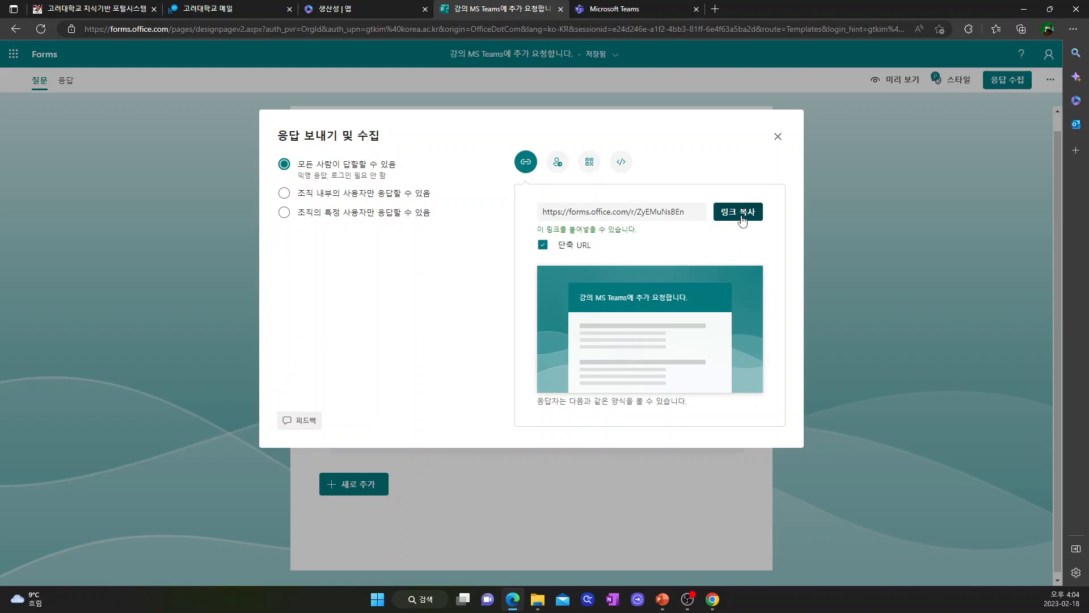
left_click(777, 138)
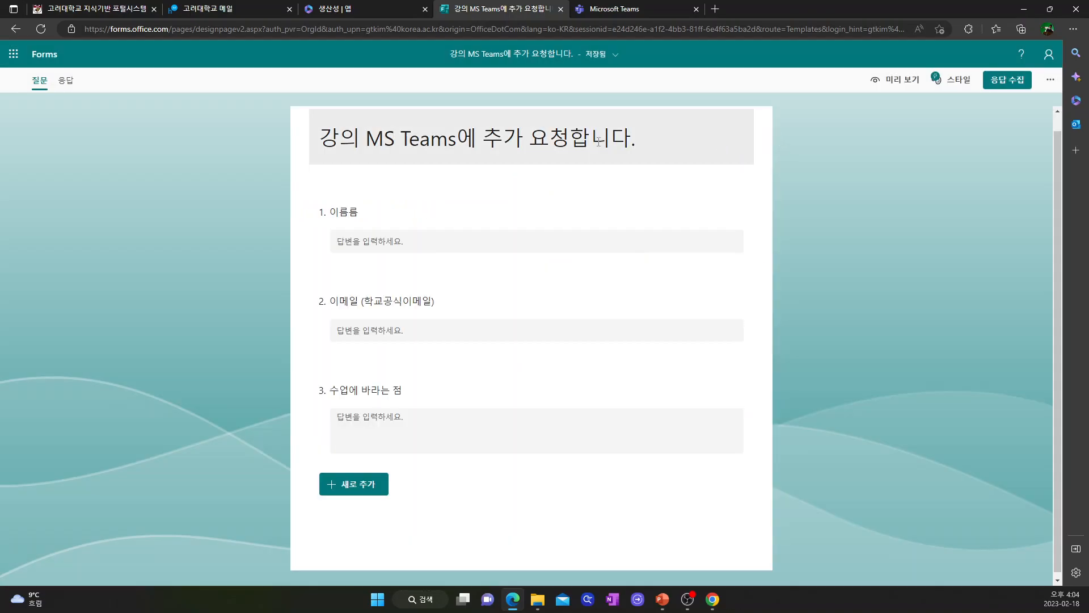
Step: Start a webmail message to the user's own school address with subject '팀즈 멤버 추가'
left_click(200, 9)
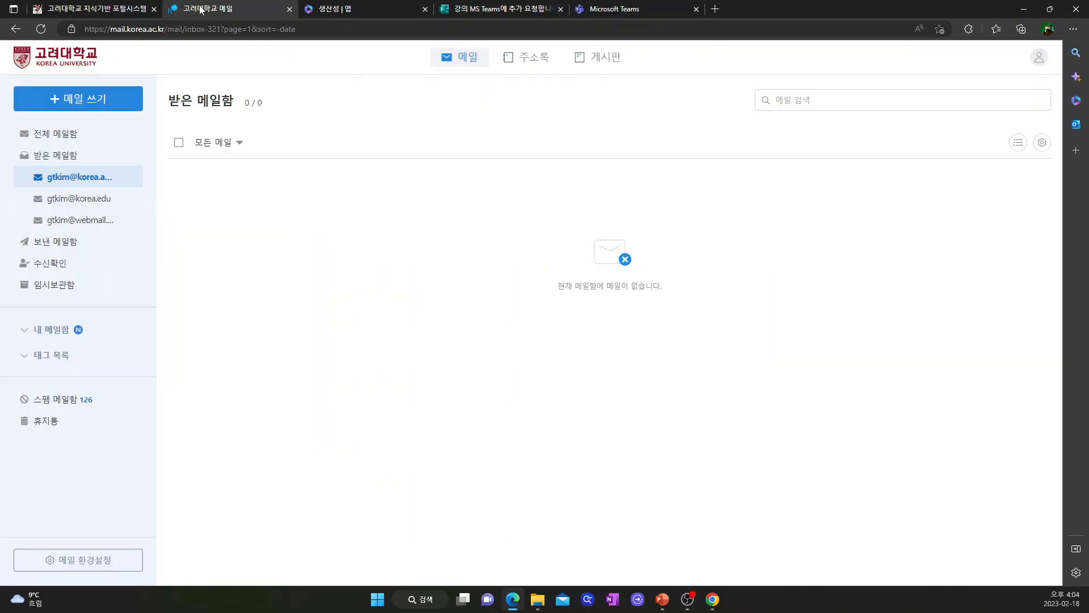
left_click(79, 102)
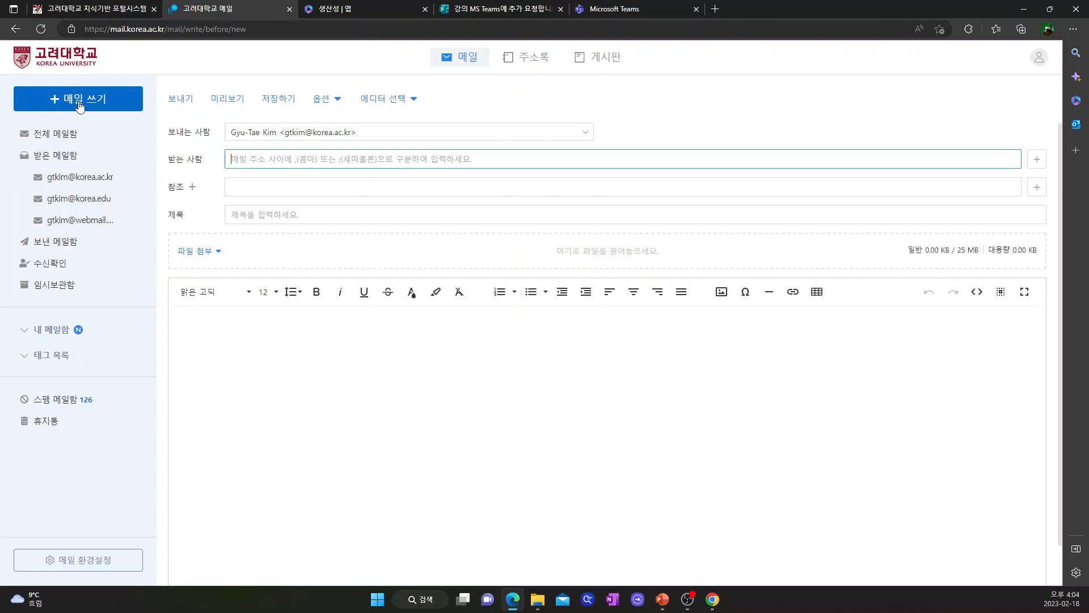
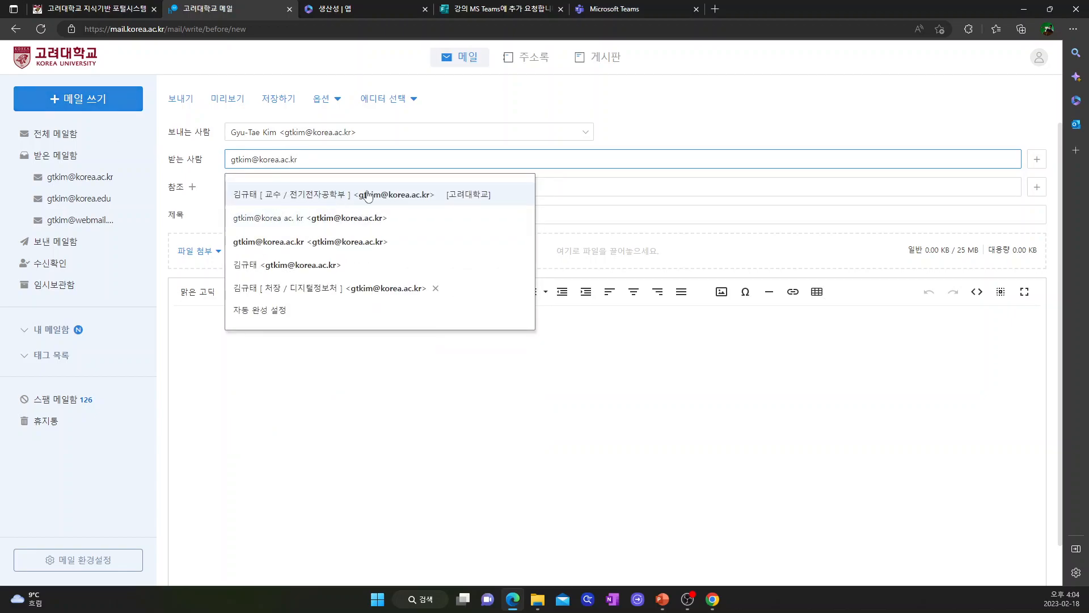
left_click(575, 214)
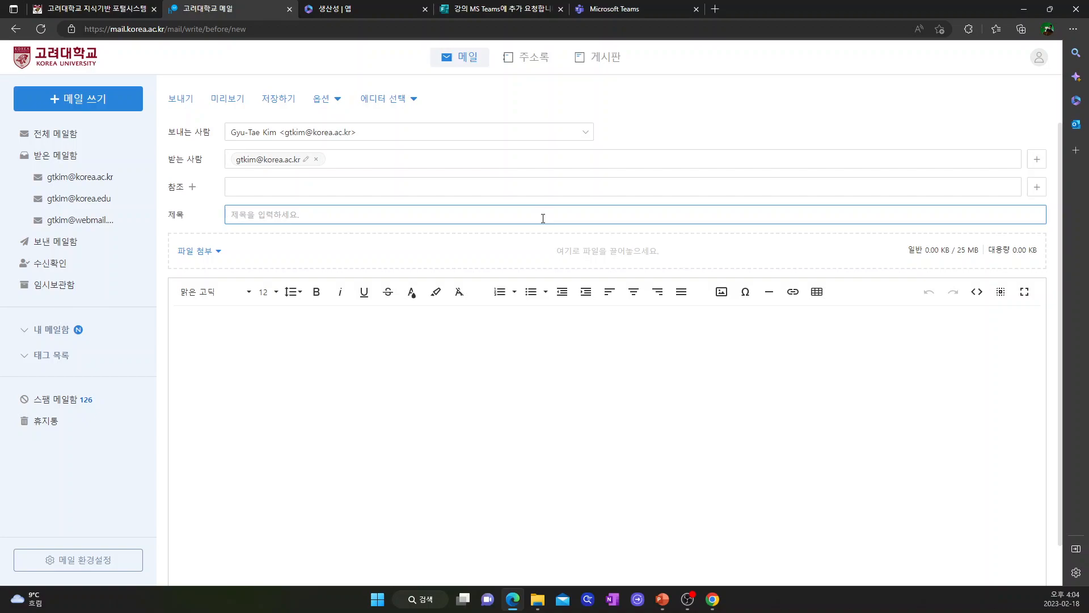
type("팀즈 멤버 추가")
Step: Insert the pasted form link as '멤버 링크 추가 조사' in the body and send
left_click(265, 378)
left_click(792, 292)
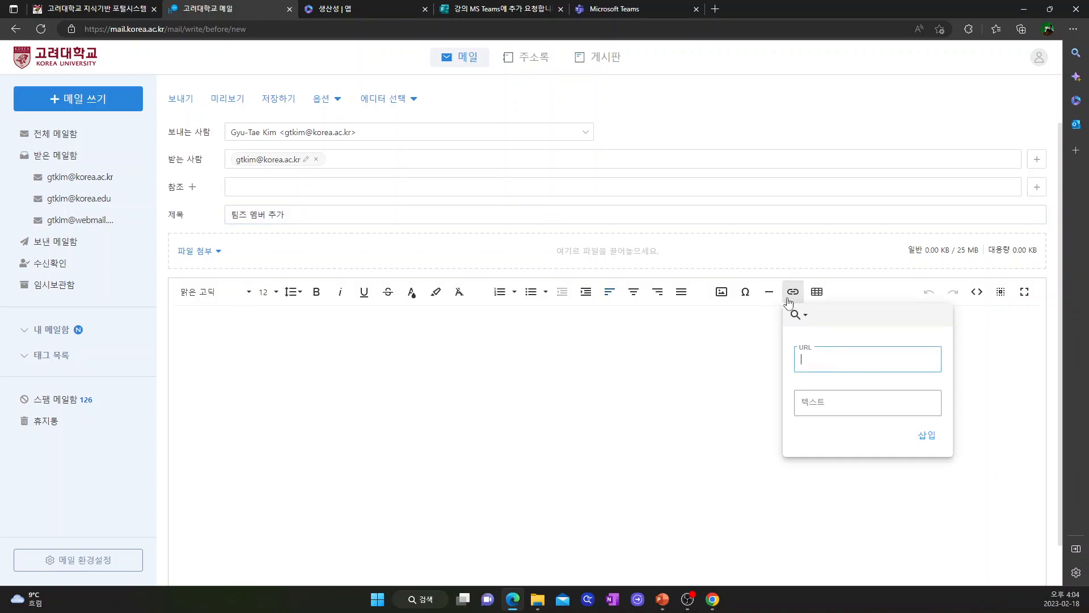
left_click(822, 364)
key("ctrl+v")
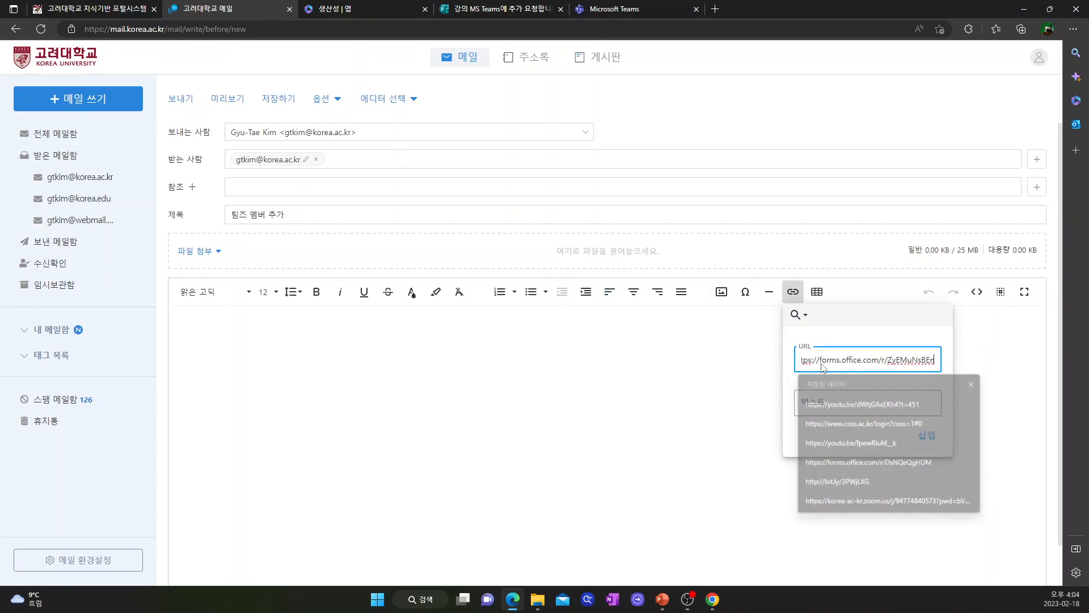
left_click(828, 400)
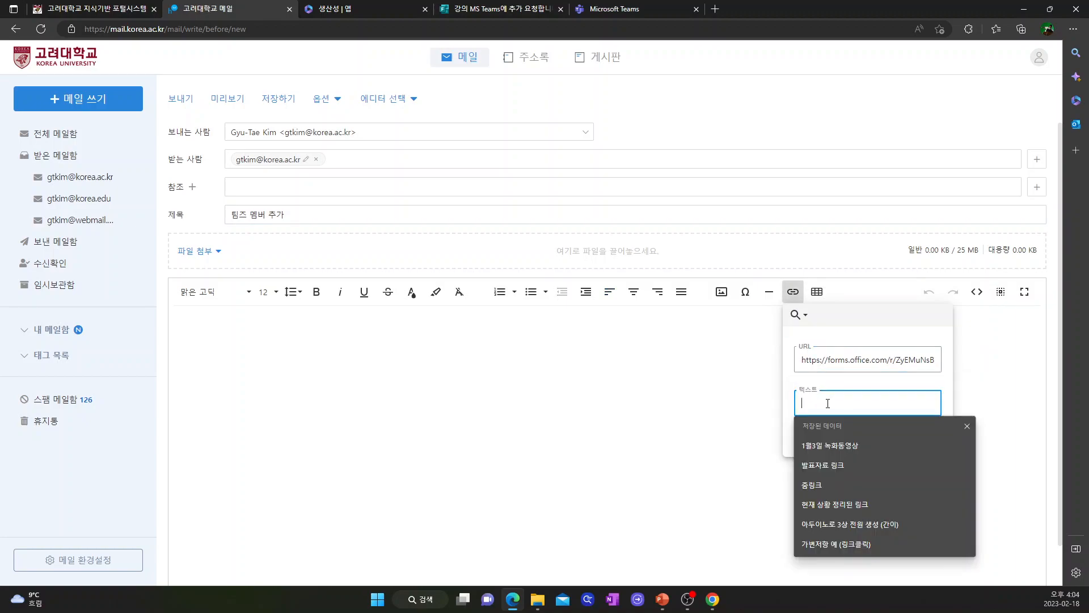
type("멤베")
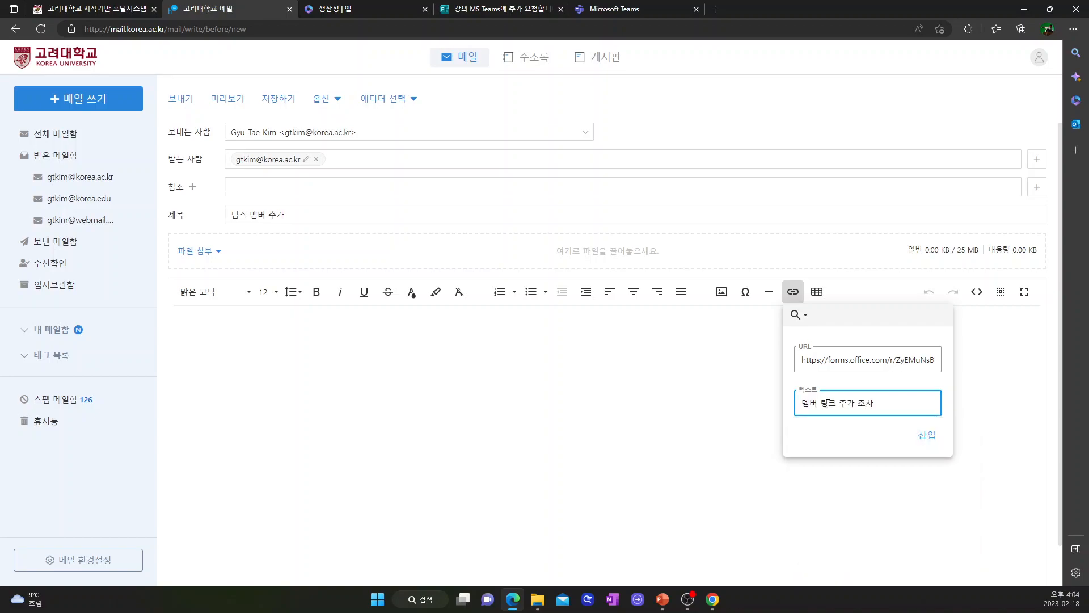
left_click(927, 435)
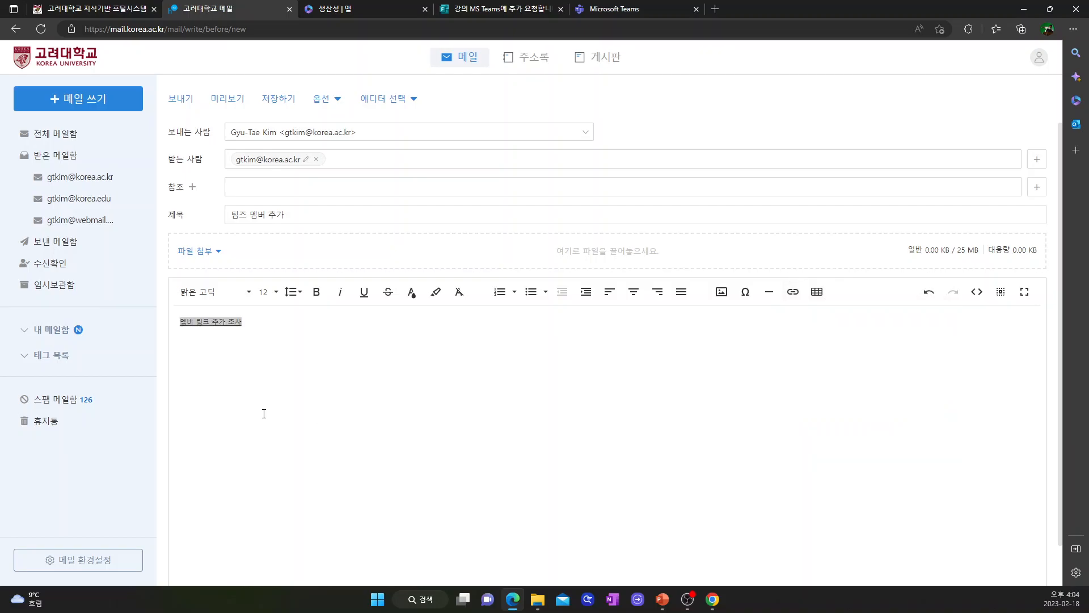
left_click(182, 99)
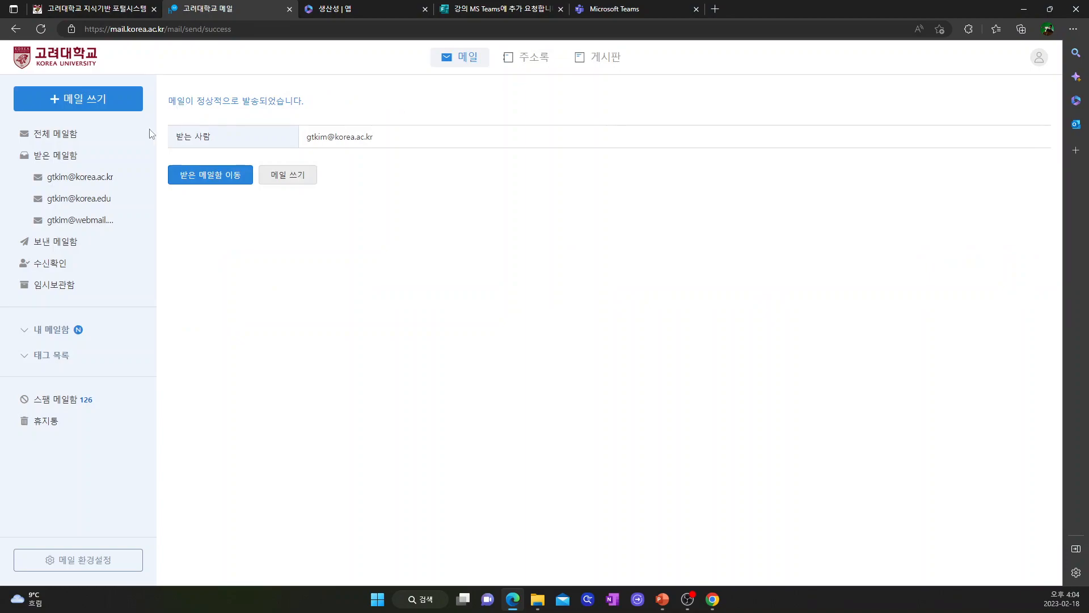
Step: Open the received '팀즈 멤버 추가' email from the inbox and follow its form link
left_click(91, 177)
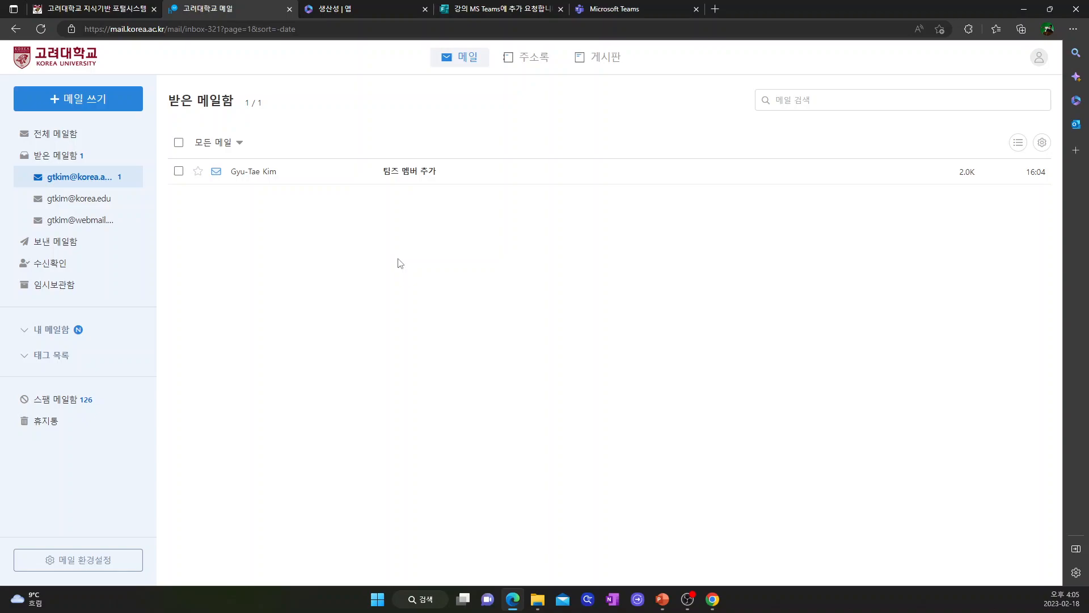
left_click(406, 173)
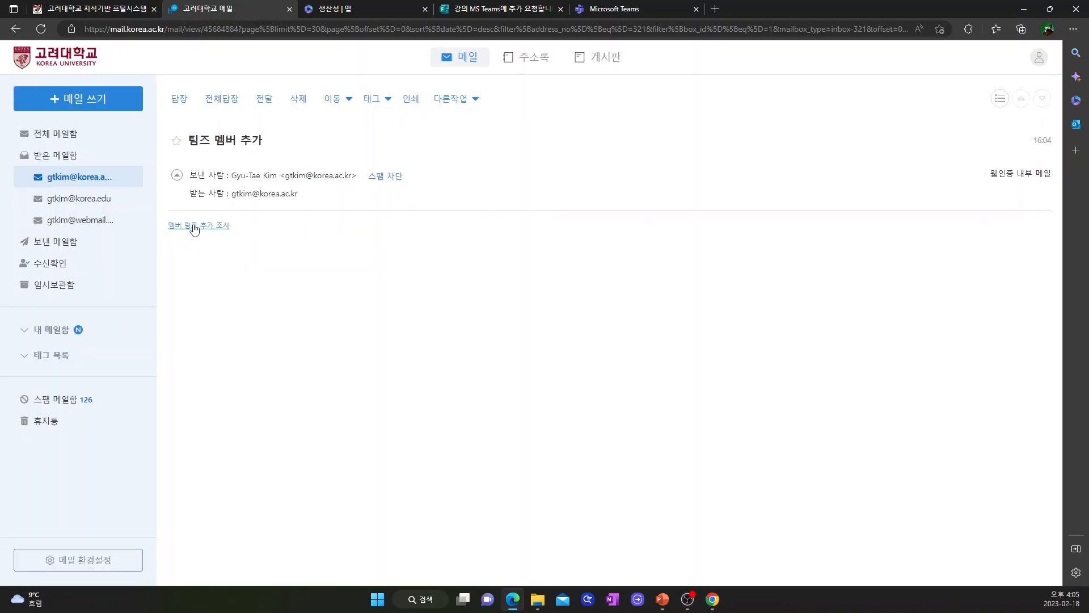
left_click(192, 226)
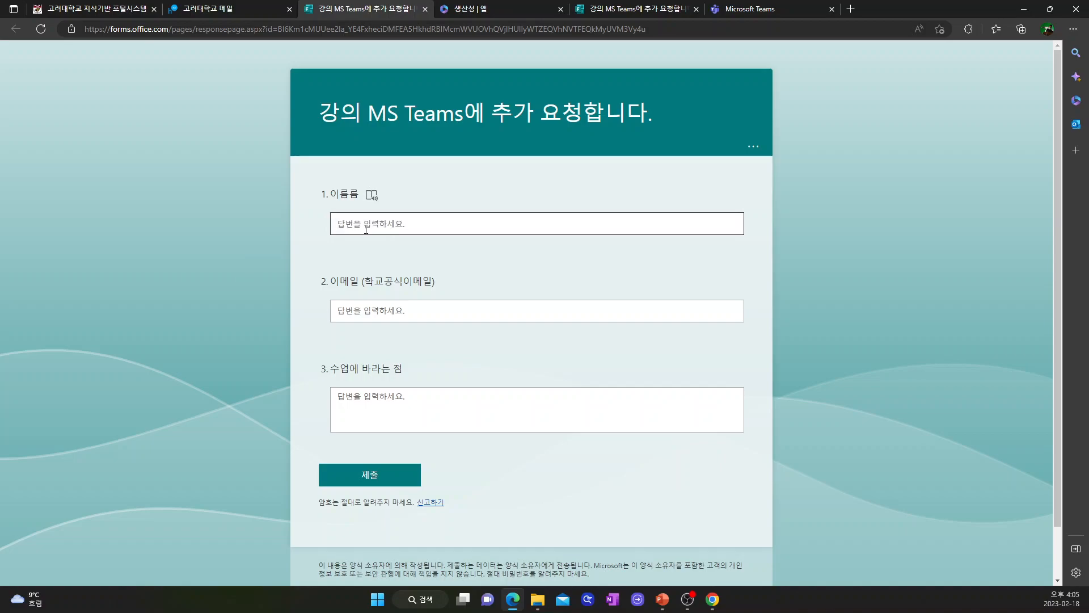
Step: Fill in a test name and email address on the request form
type("ㅗ르")
key("BackSpace")
key("BackSpace")
key("BackSpace")
type("홍길도")
left_click(367, 313)
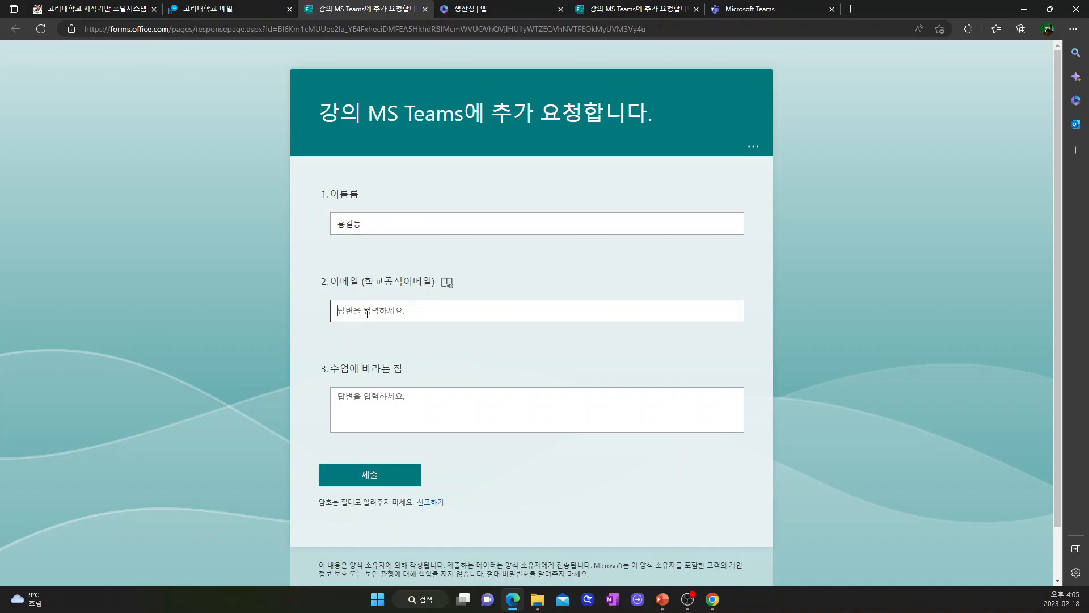
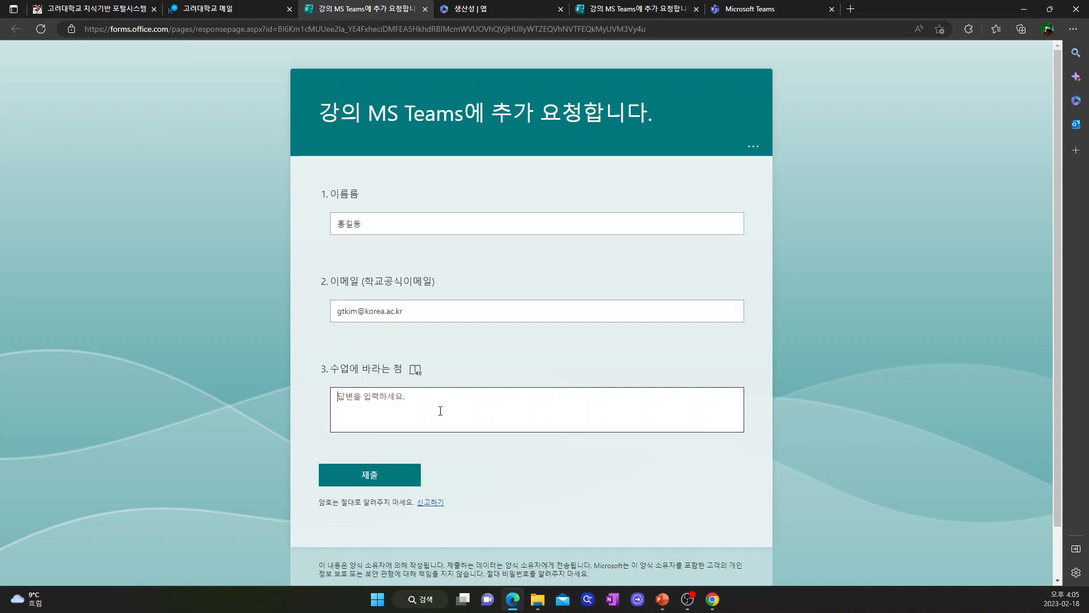
Step: Submit the test response and confirm the responses summary shows 1 response
left_click(375, 478)
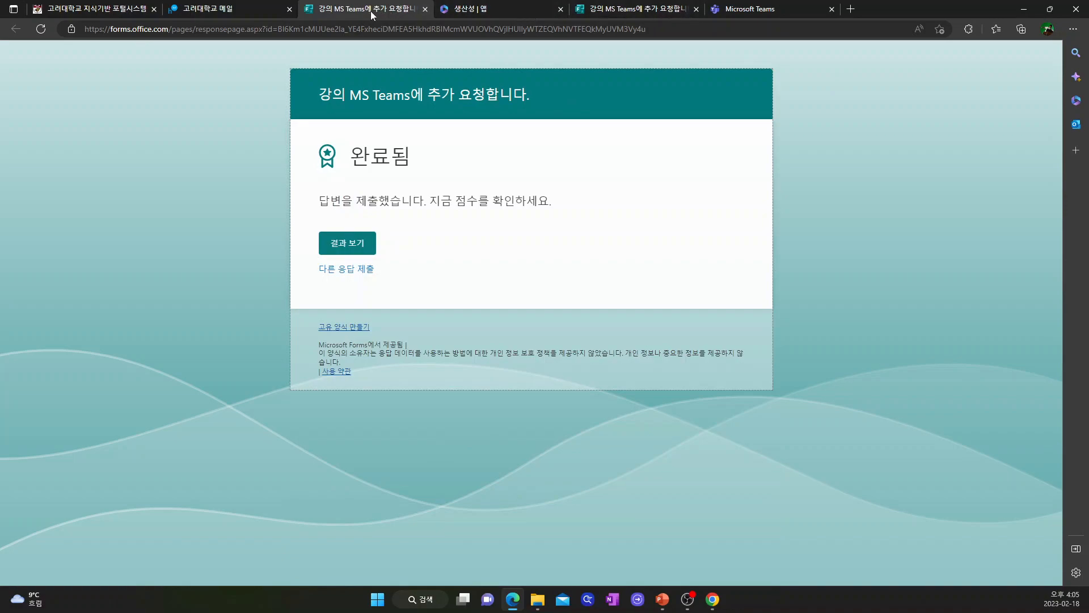
left_click(621, 9)
left_click(65, 80)
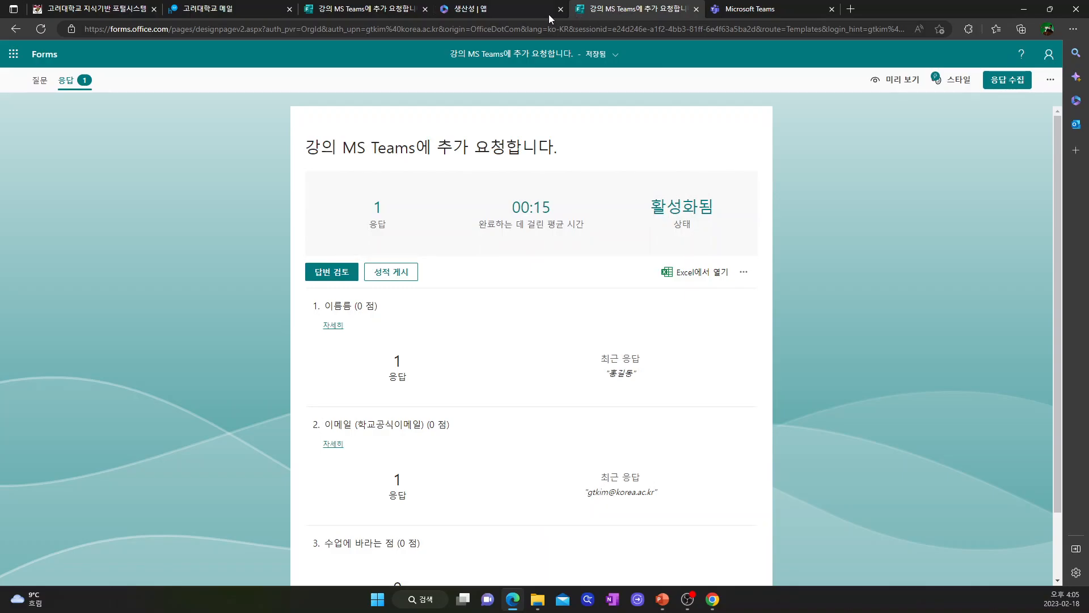
Step: Launch Power Automate from Microsoft 365's full list of productivity apps
left_click(488, 9)
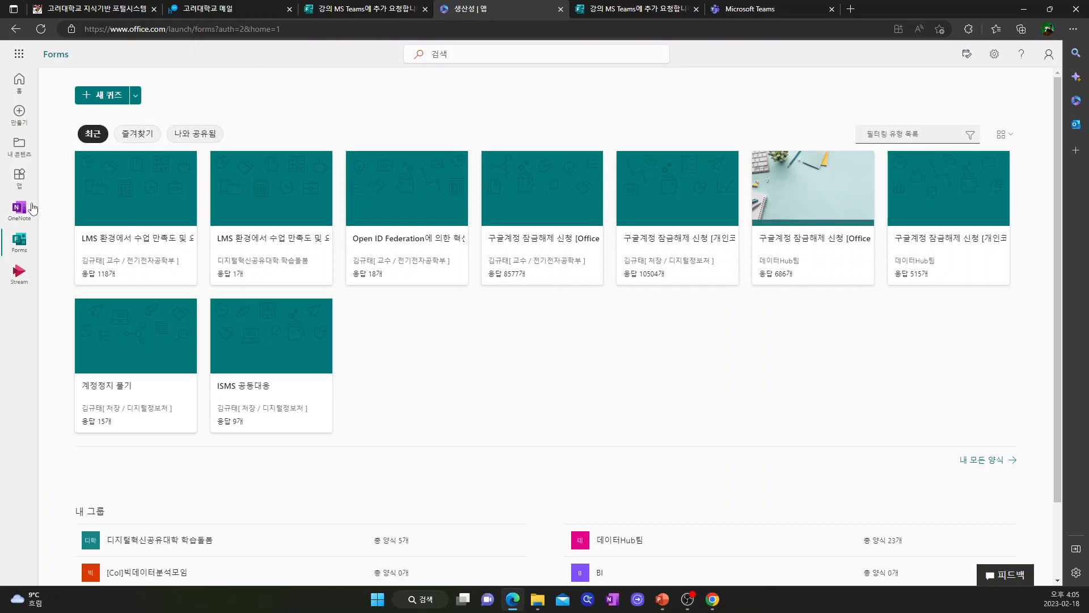
left_click(21, 182)
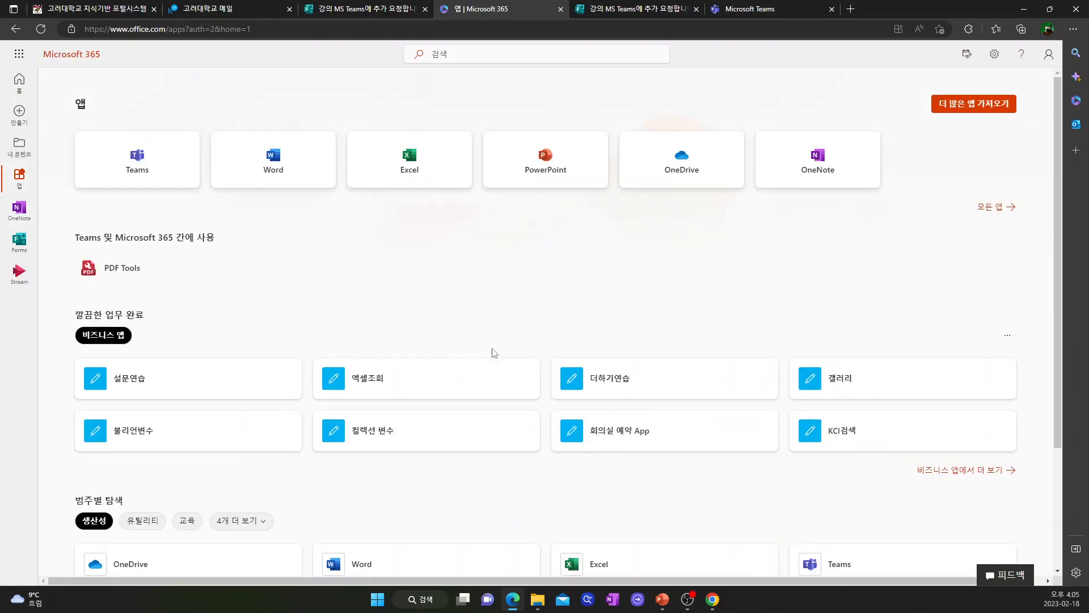
scroll(737, 425, "down", 3)
left_click(969, 560)
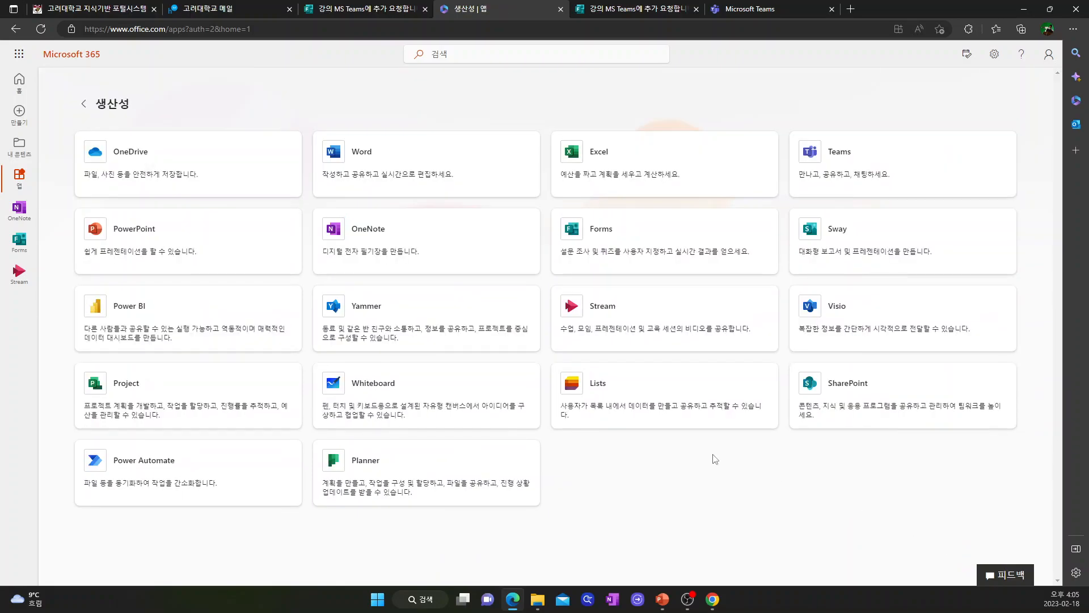
left_click(162, 459)
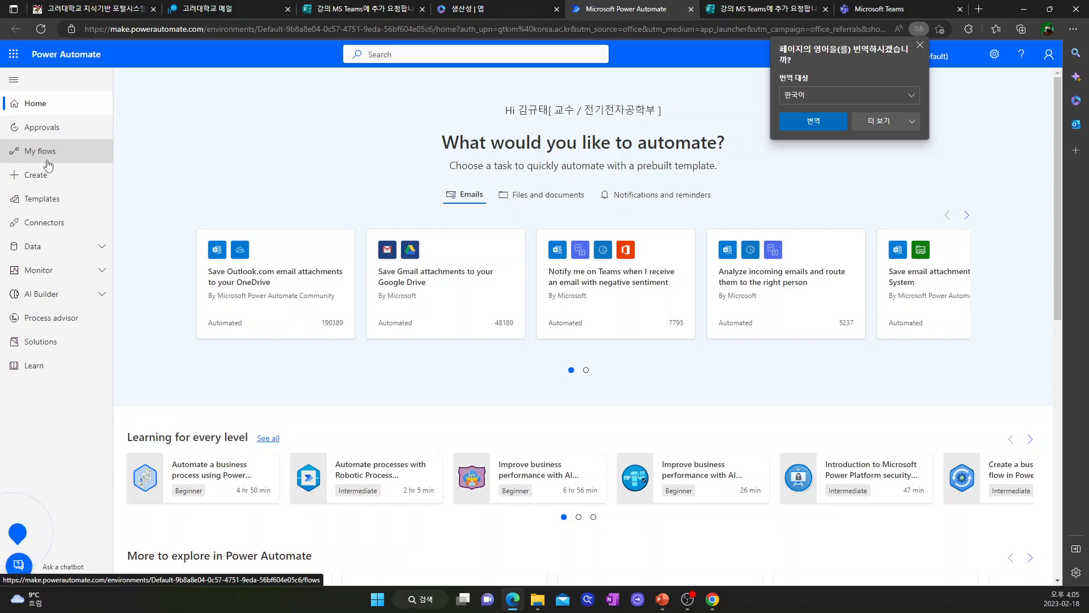
Step: Create automated cloud flow '팀즈 멤버추가 자동하기' triggered when a new Forms response is submitted
left_click(45, 179)
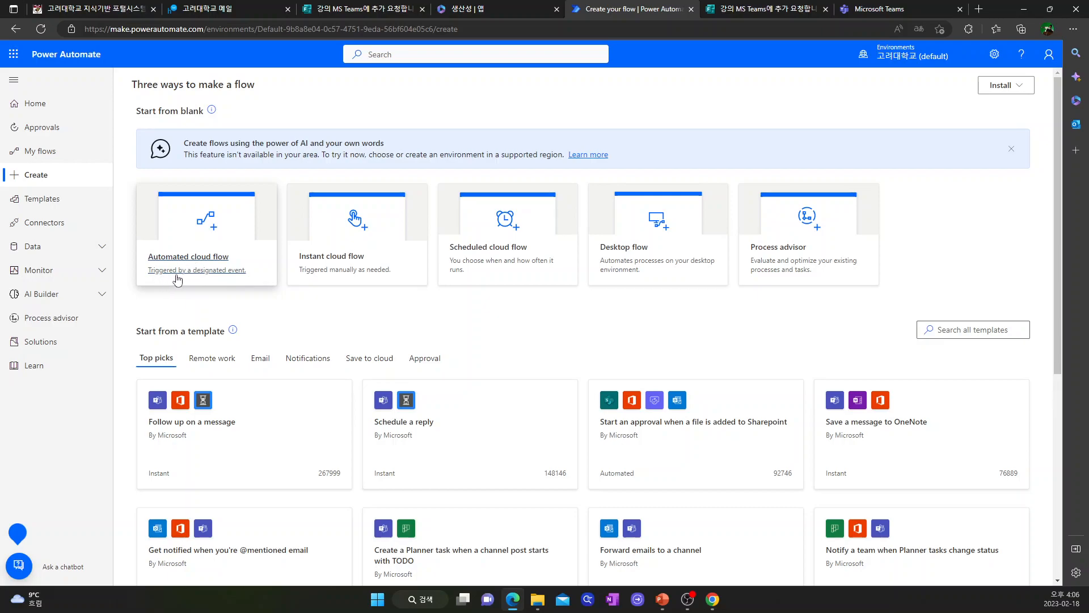
left_click(217, 278)
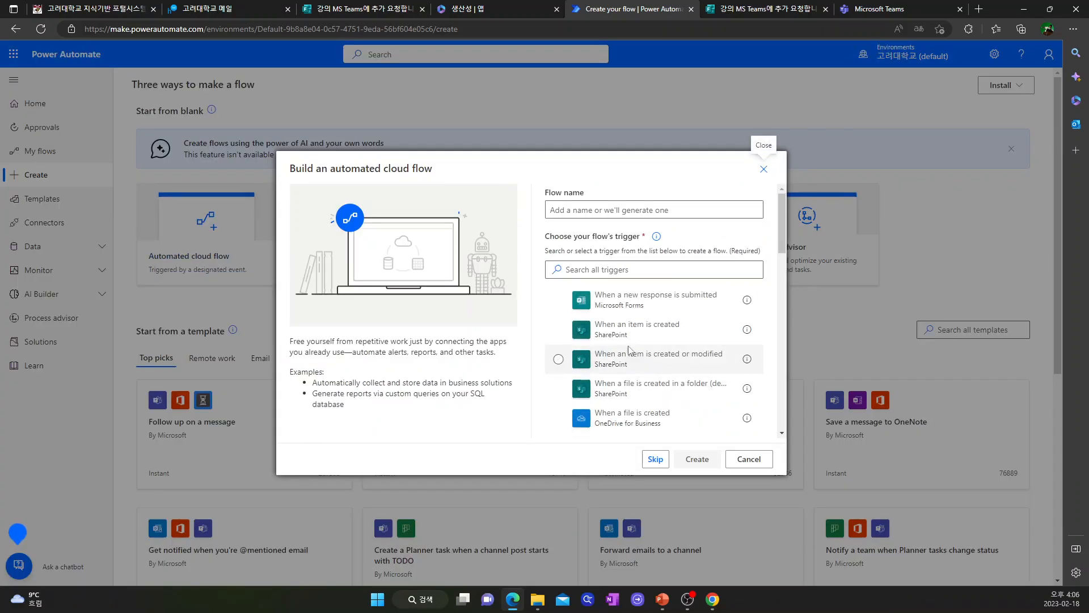
left_click(569, 305)
left_click(580, 213)
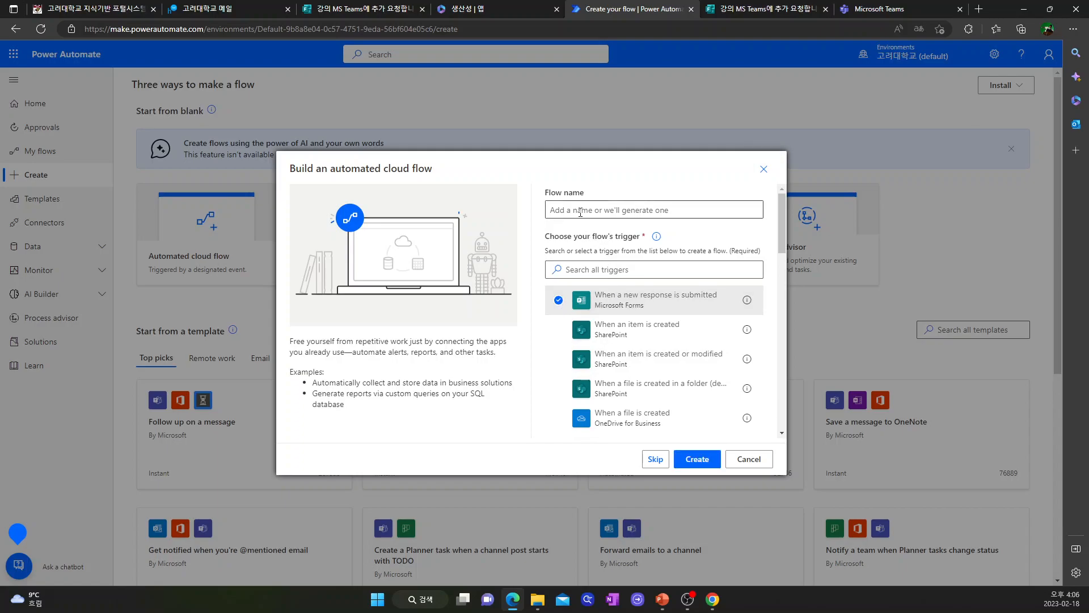
type("xlaw")
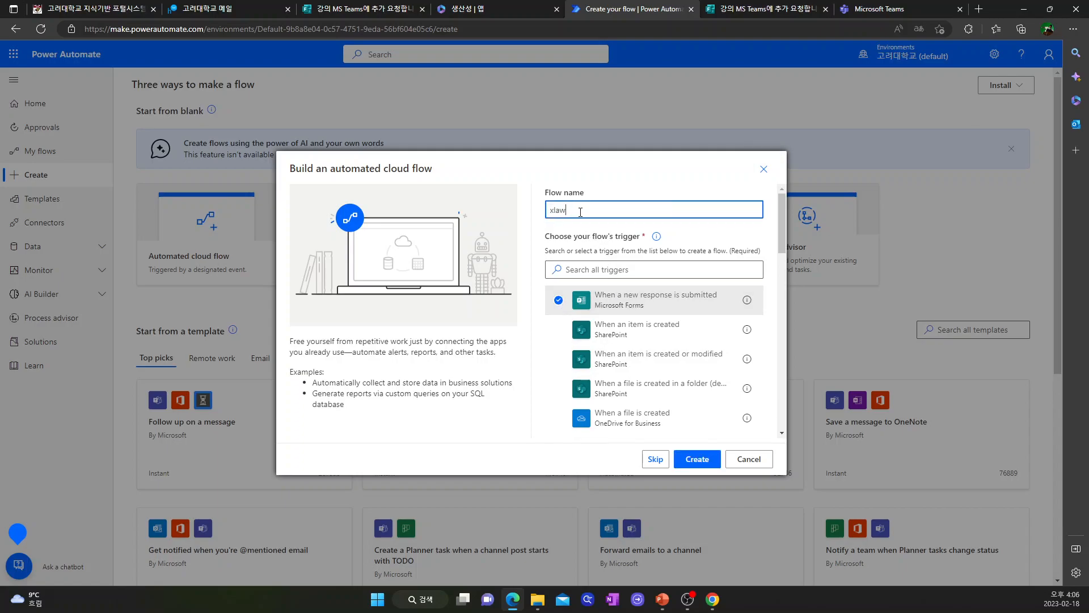
key("BackSpace")
type("팀즈")
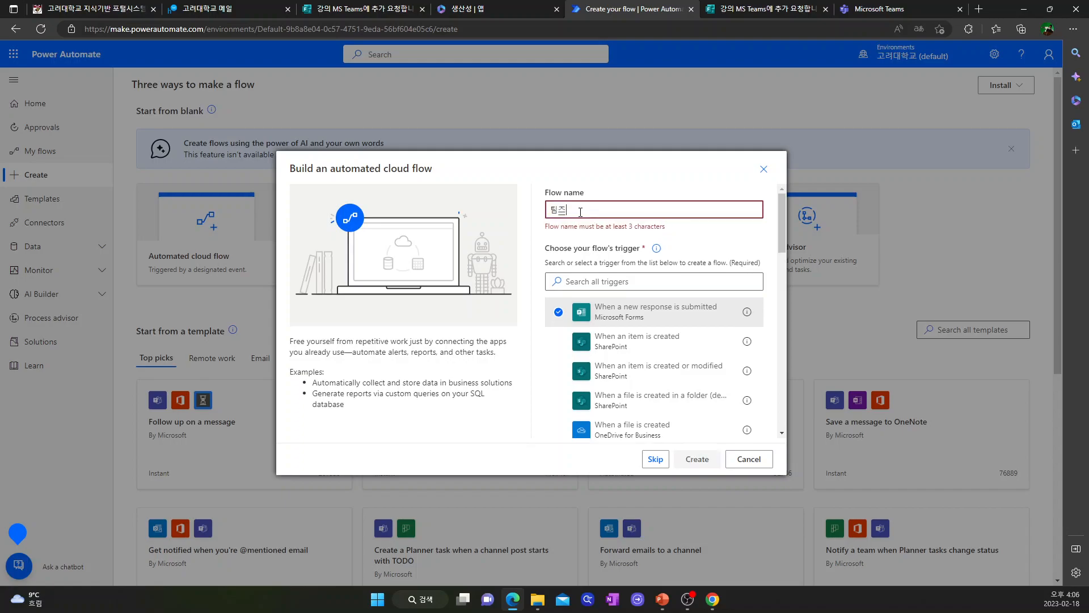
type(" 멤버추가")
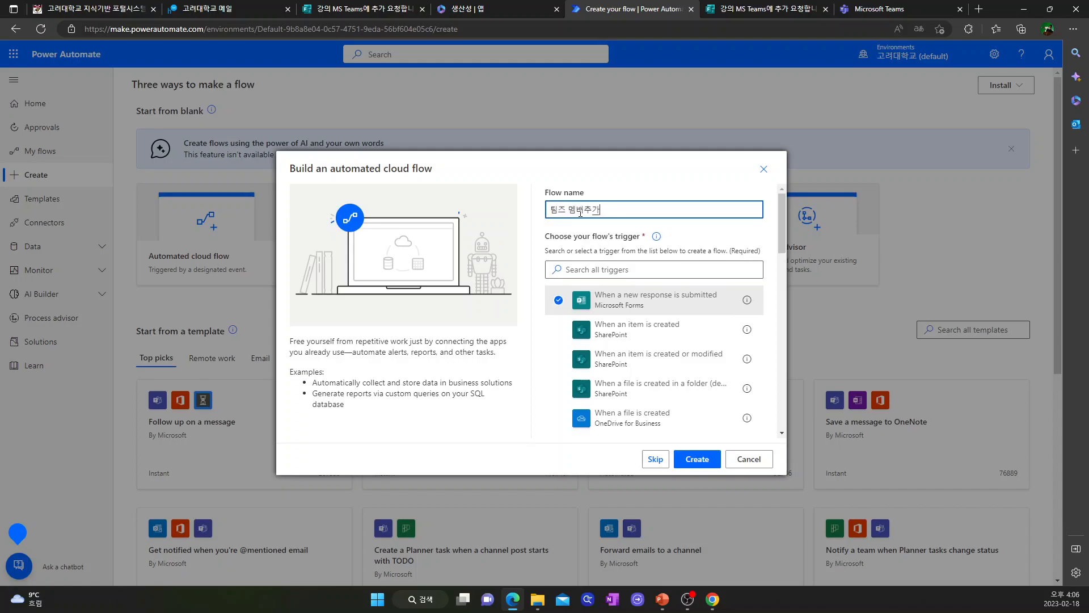
key("BackSpace")
key("BackSpace")
type(" 자동하기")
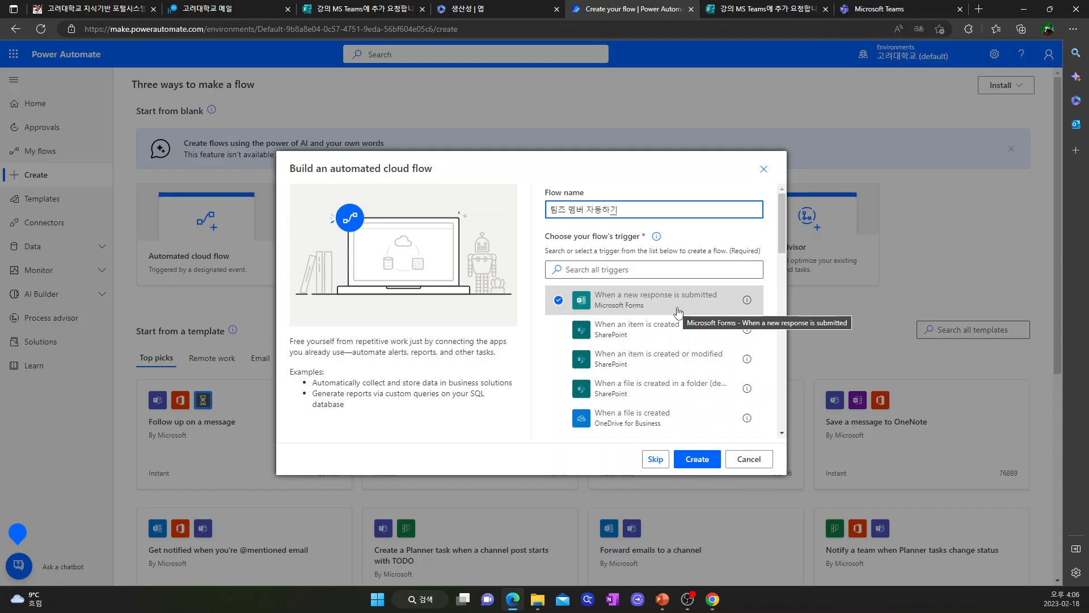
left_click(696, 463)
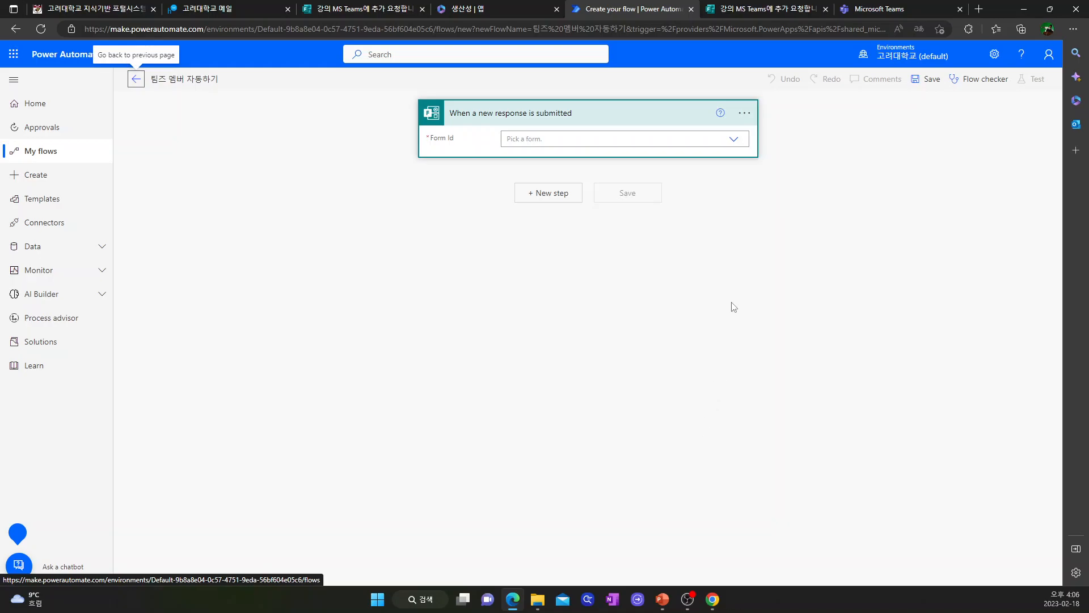
Step: Set the trigger's form to '강의 MS Teams에 추가 요청합니다.' and add a new step
left_click(733, 142)
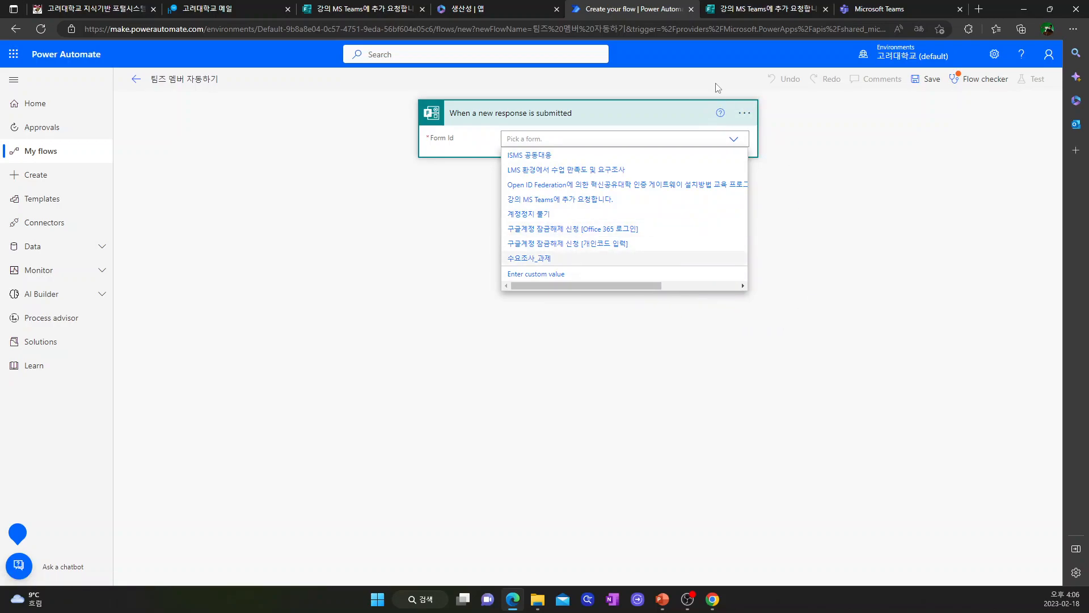
left_click(766, 9)
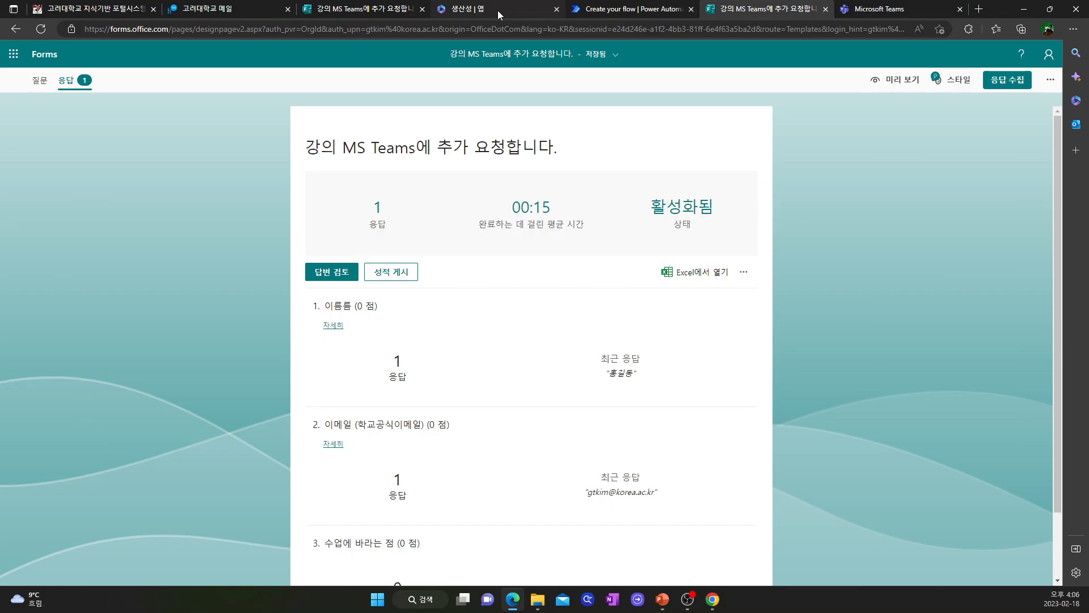
left_click(369, 9)
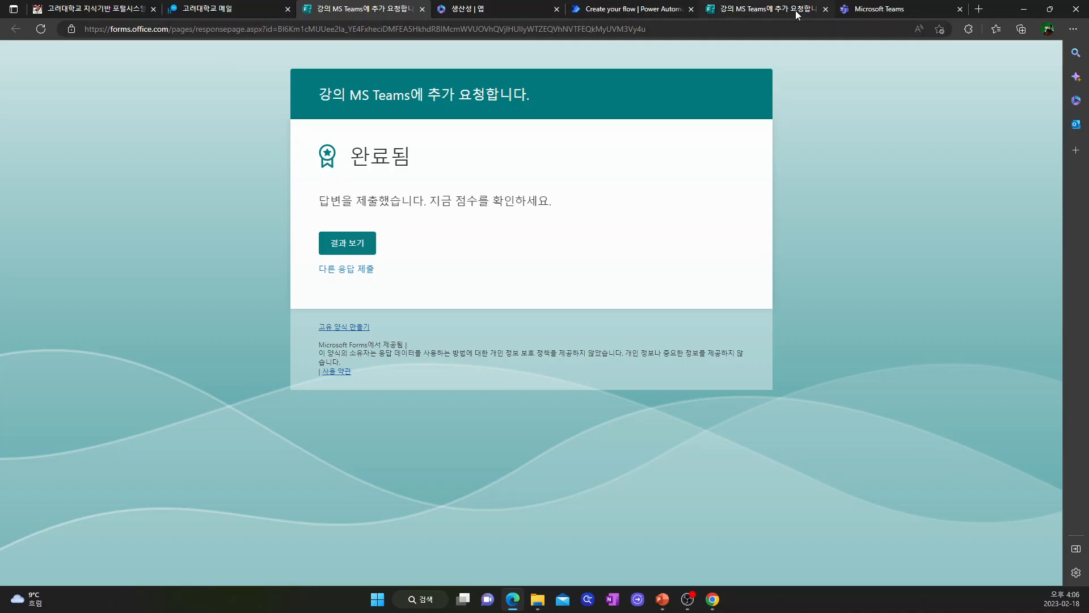
left_click(873, 10)
left_click(640, 11)
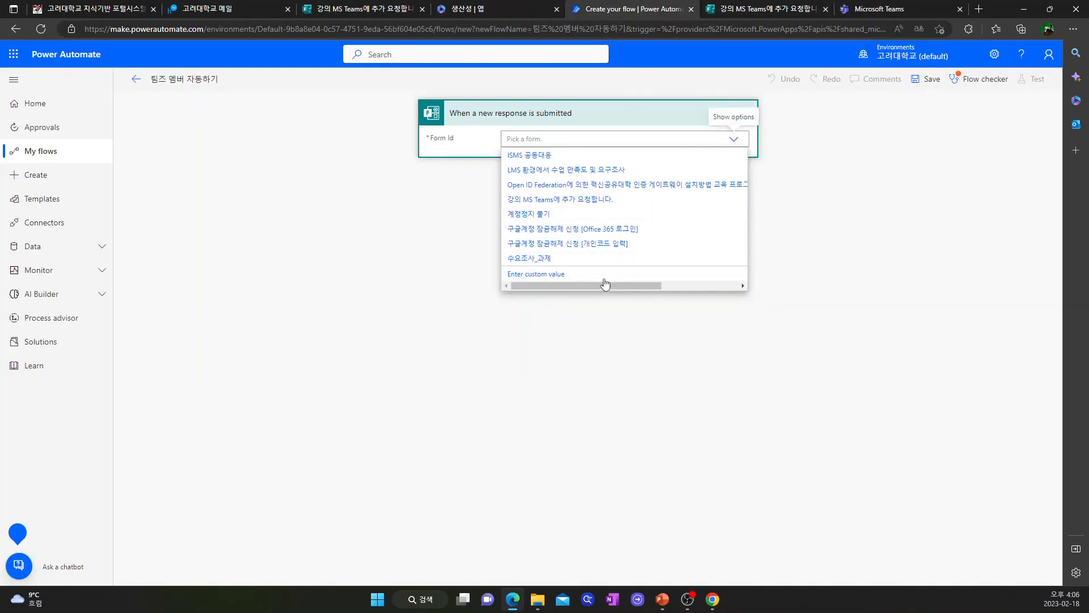
left_click(564, 203)
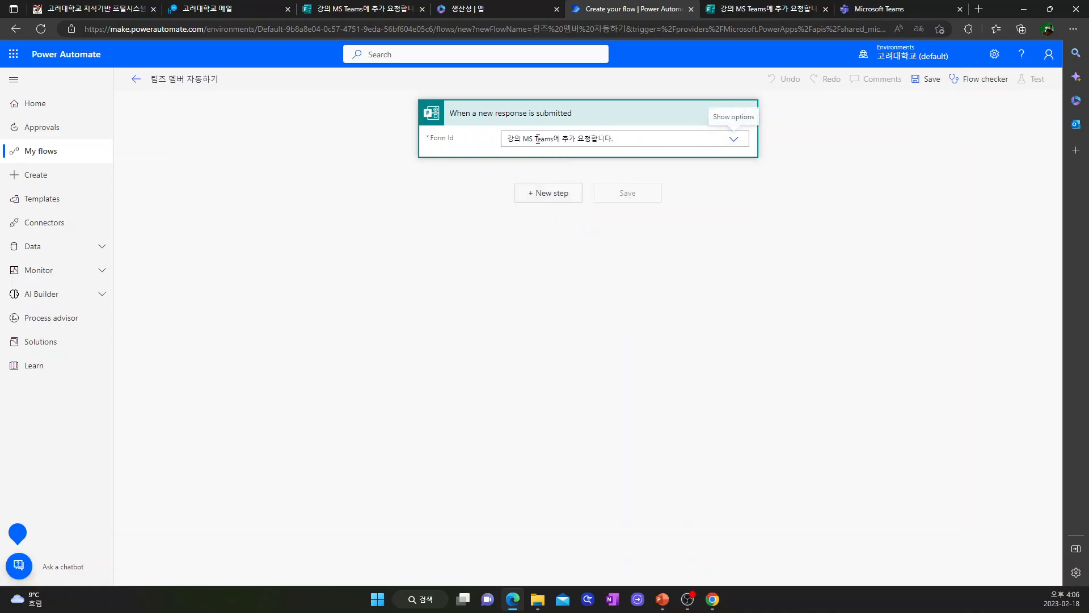
left_click(548, 192)
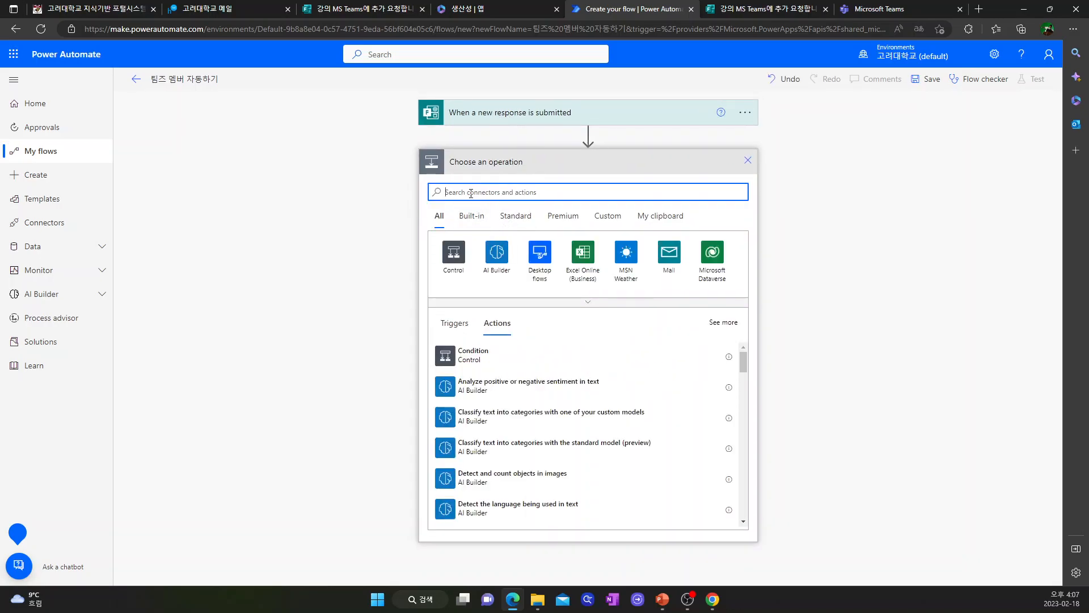
Step: Add the Microsoft Forms 'Get response details' action to the flow
type("ㅌ")
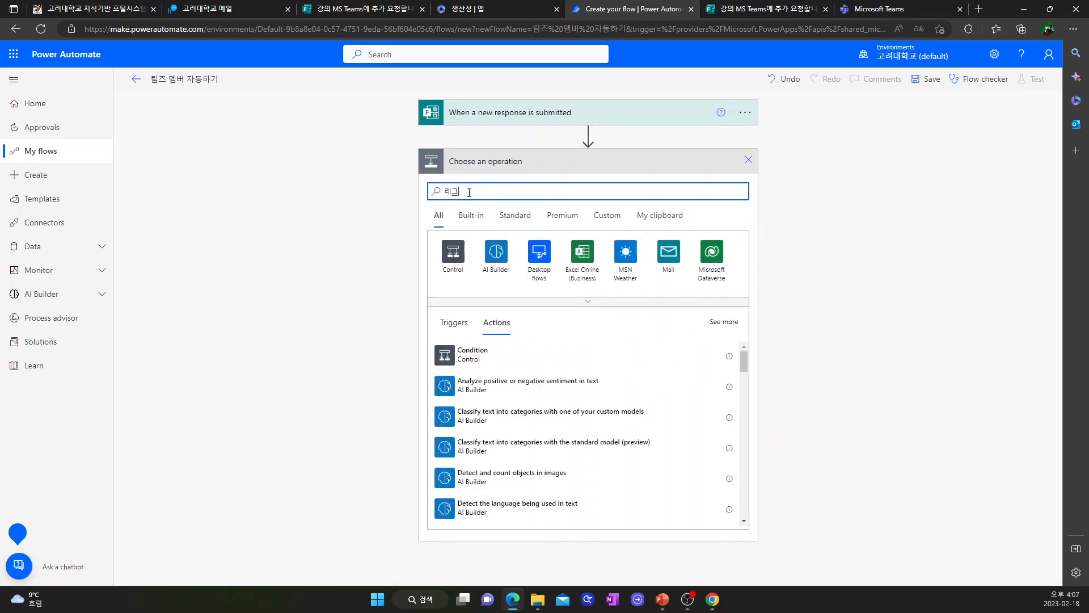
key("BackSpace")
key("BackSpace")
type("form")
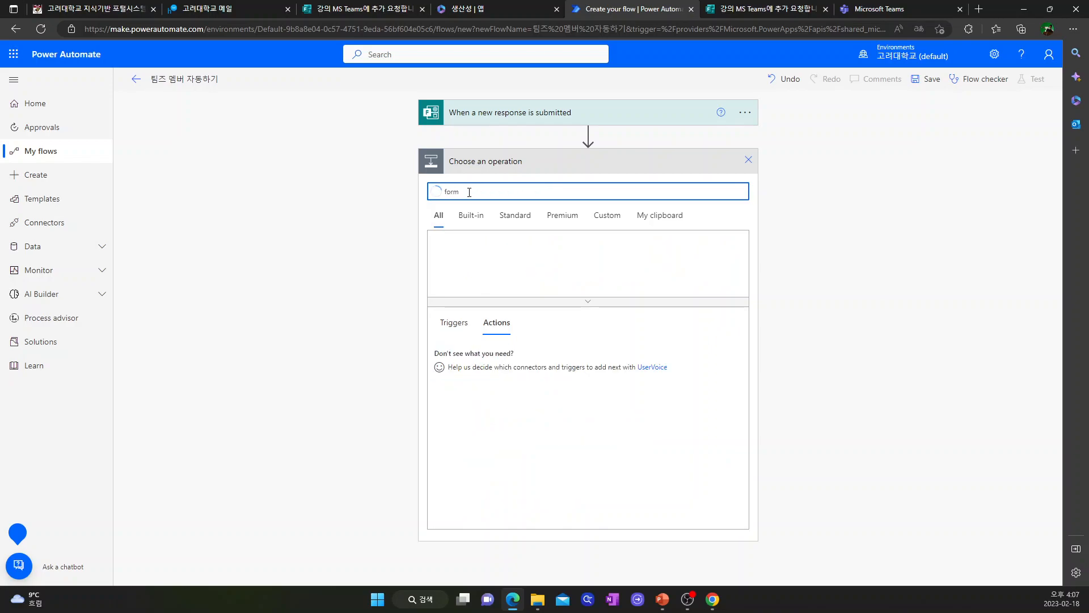
left_click(452, 252)
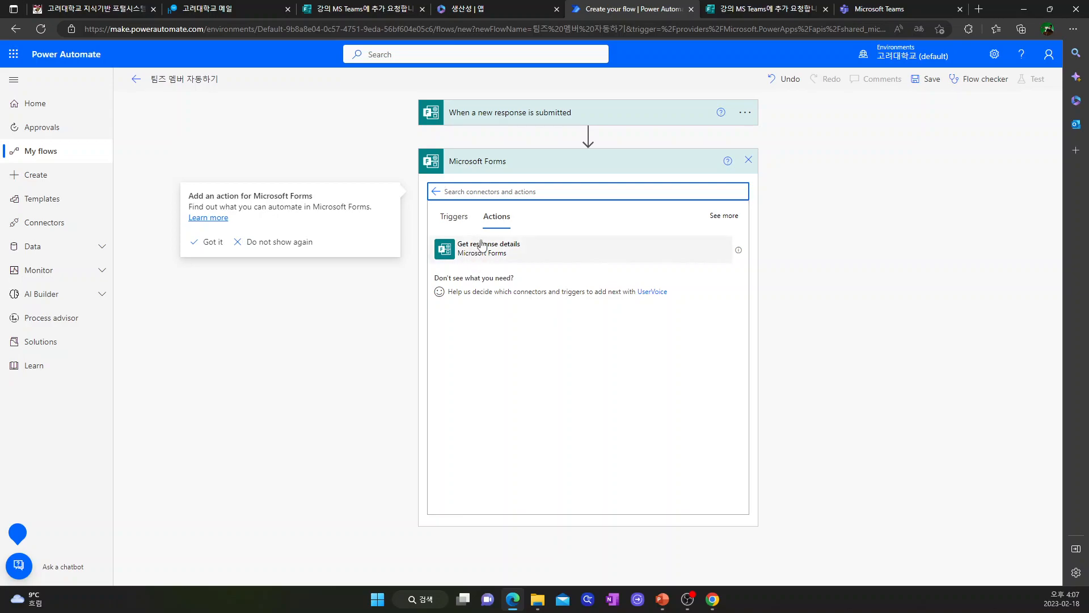
left_click(500, 253)
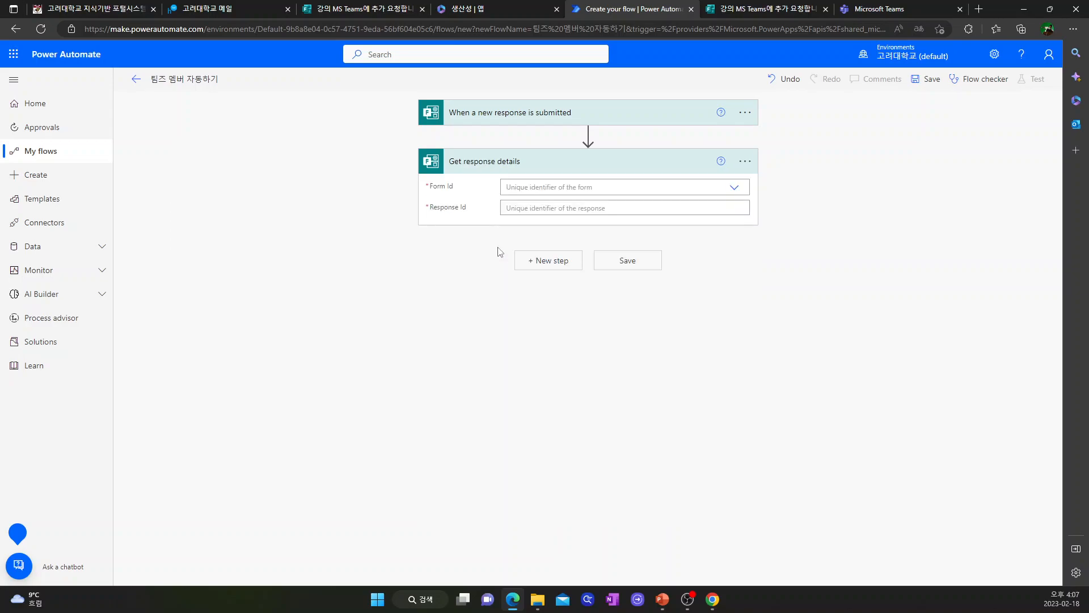
Step: Point it at form '강의 MS Teams에 추가 요청합니다.' using the trigger's Response Id
left_click(734, 189)
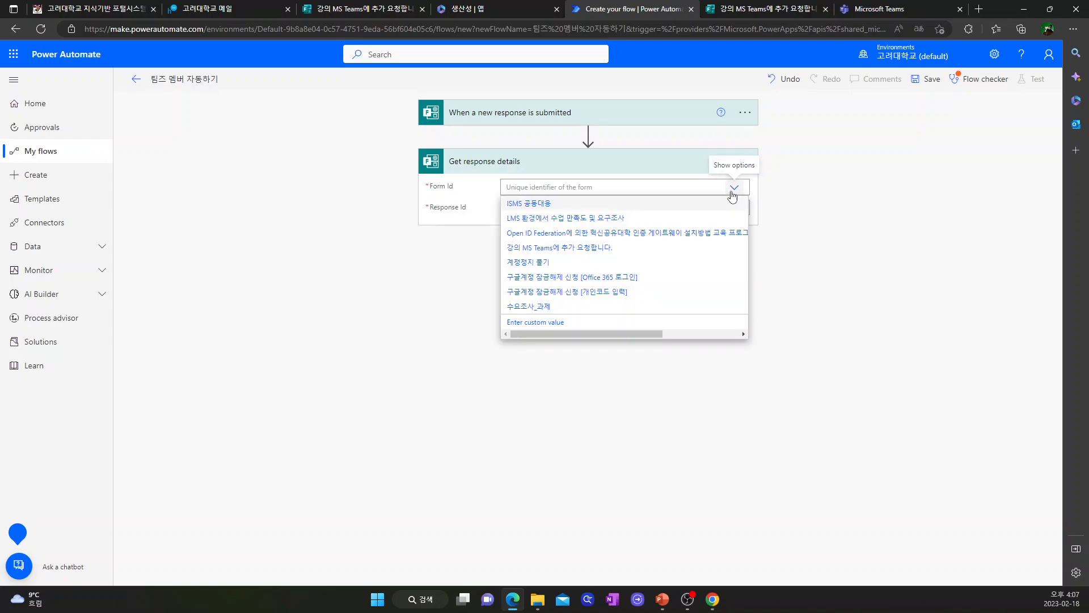
left_click(534, 248)
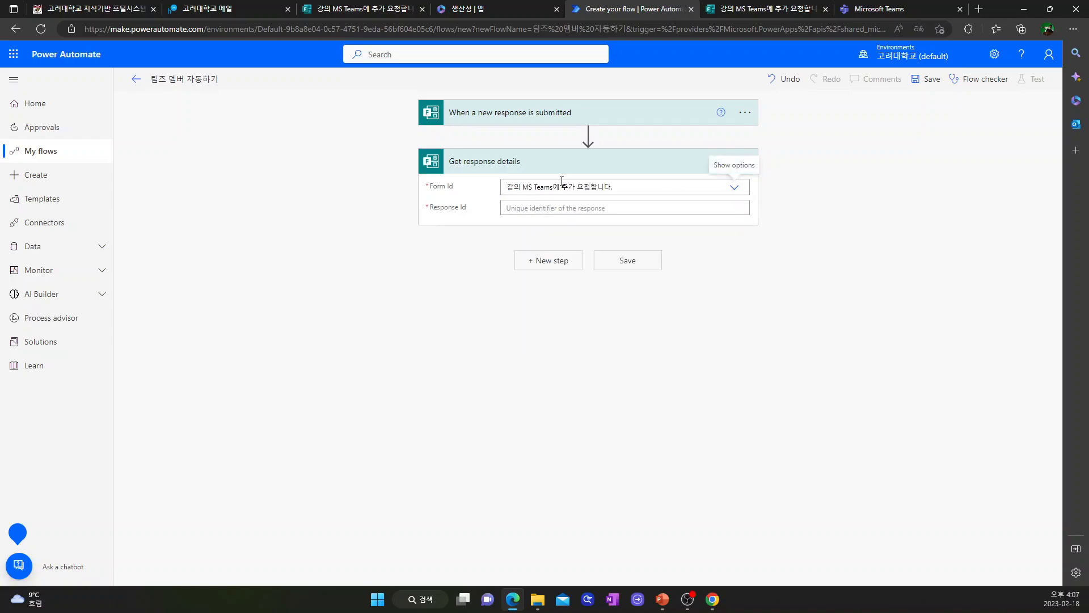
left_click(585, 207)
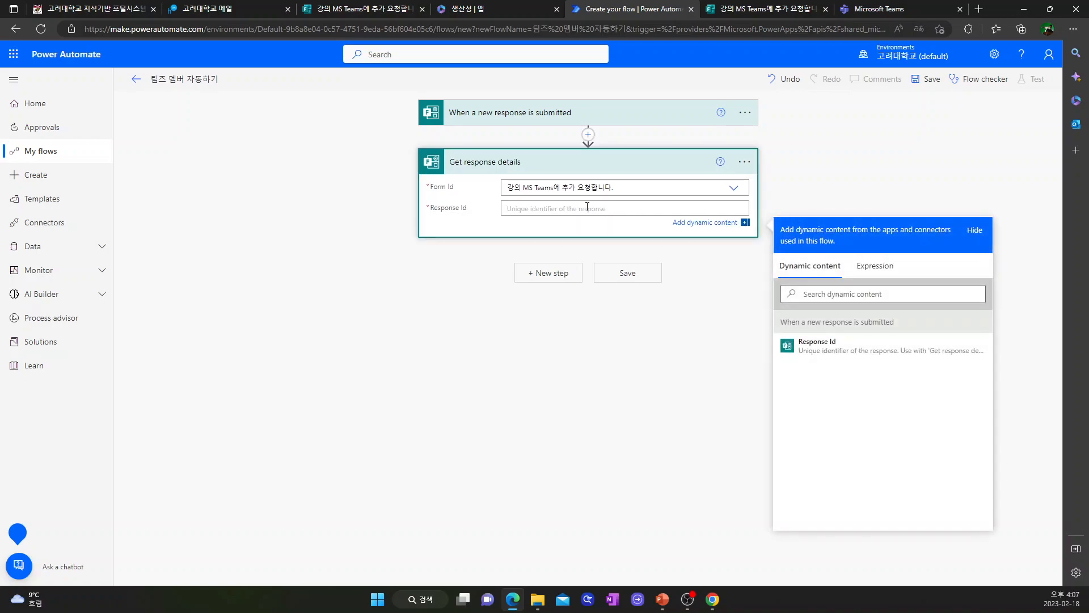
left_click(823, 349)
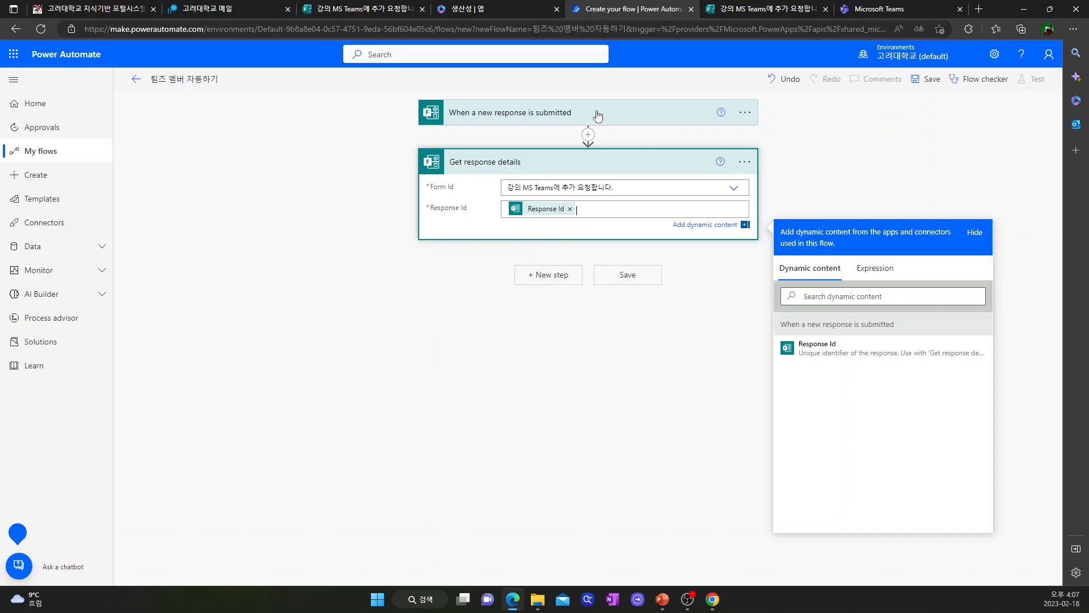
Step: Add Microsoft Teams' 'Add a member to a team' action as the third step
left_click(549, 277)
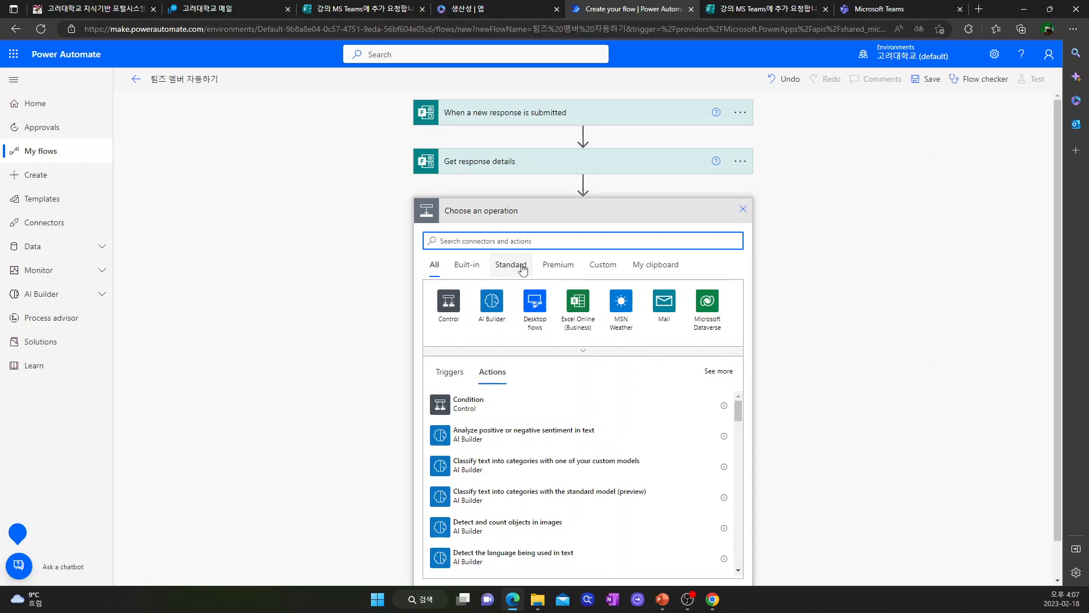
type("teams")
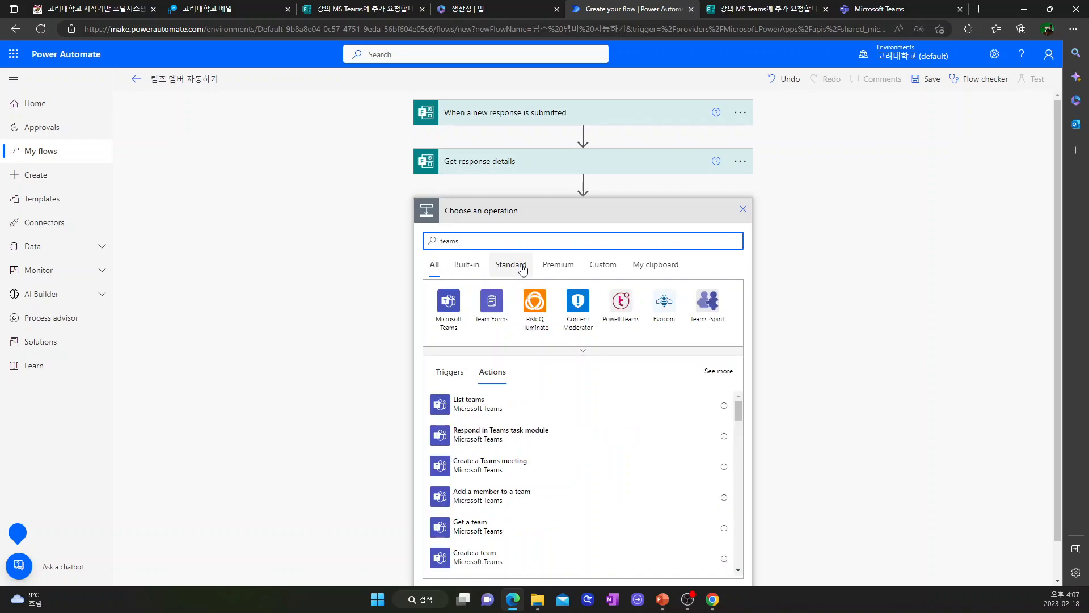
left_click(449, 302)
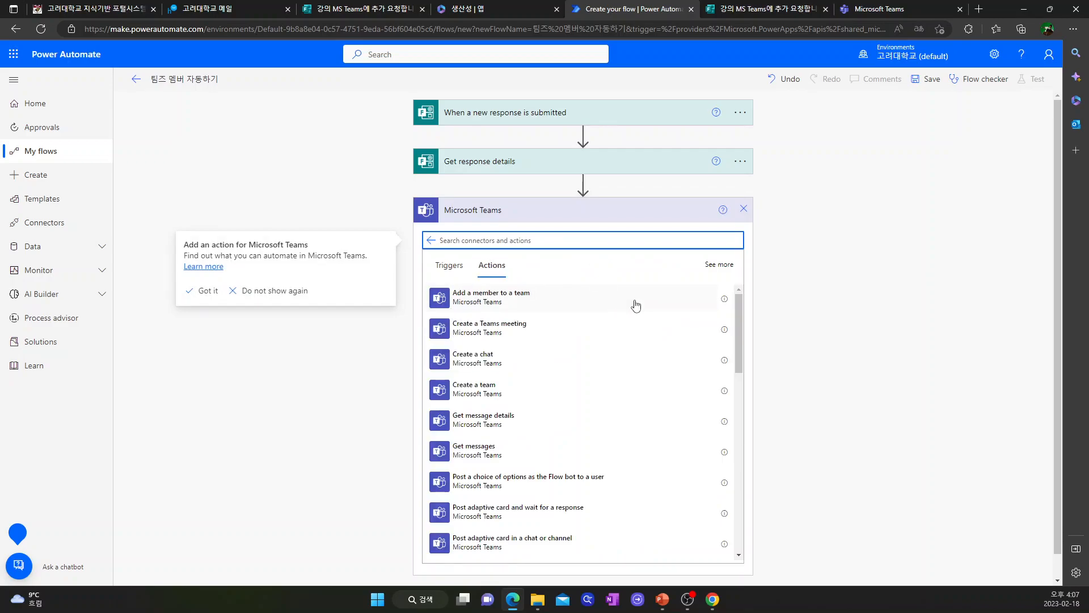
scroll(535, 420, "down", 15)
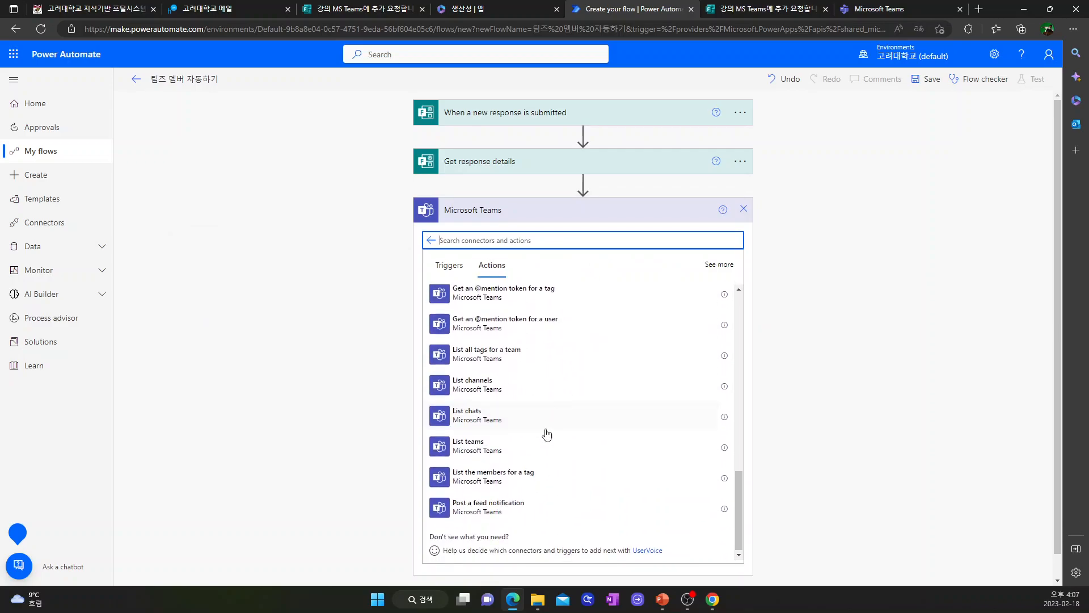
scroll(547, 434, "up", 15)
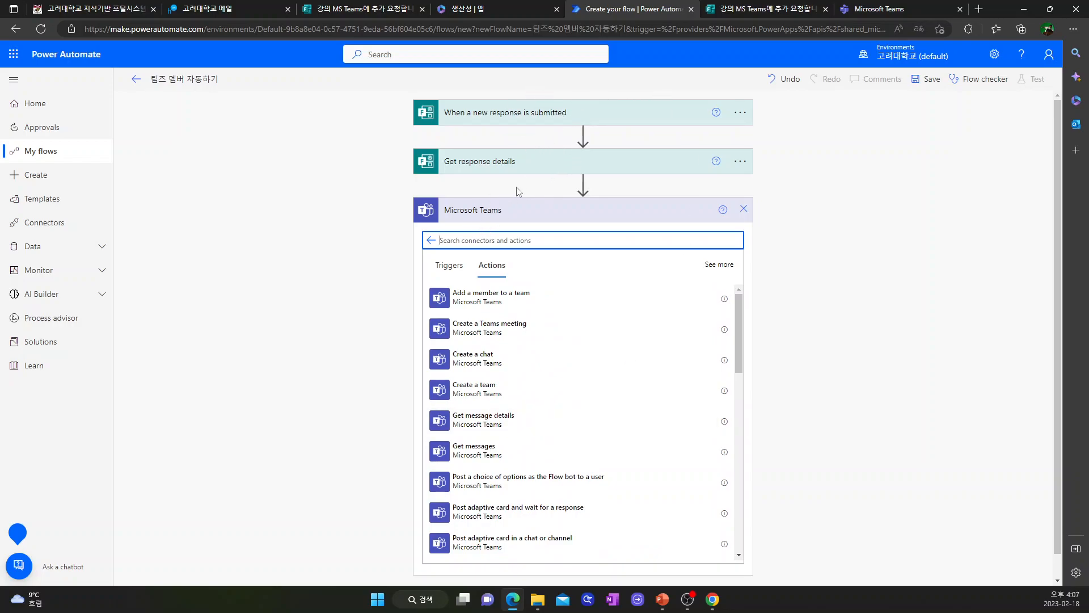
left_click(508, 307)
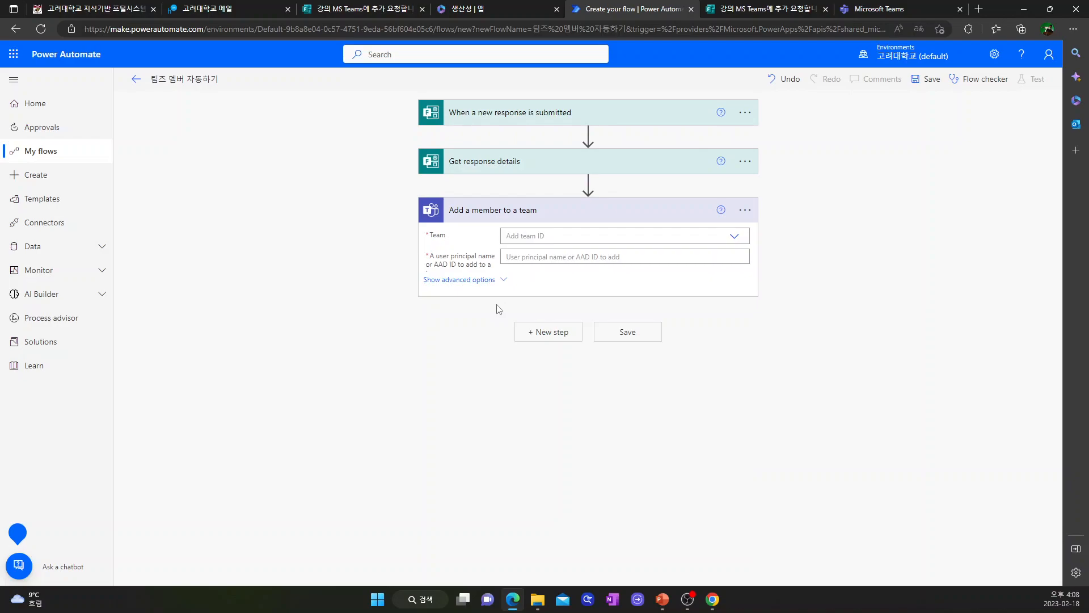
left_click(735, 237)
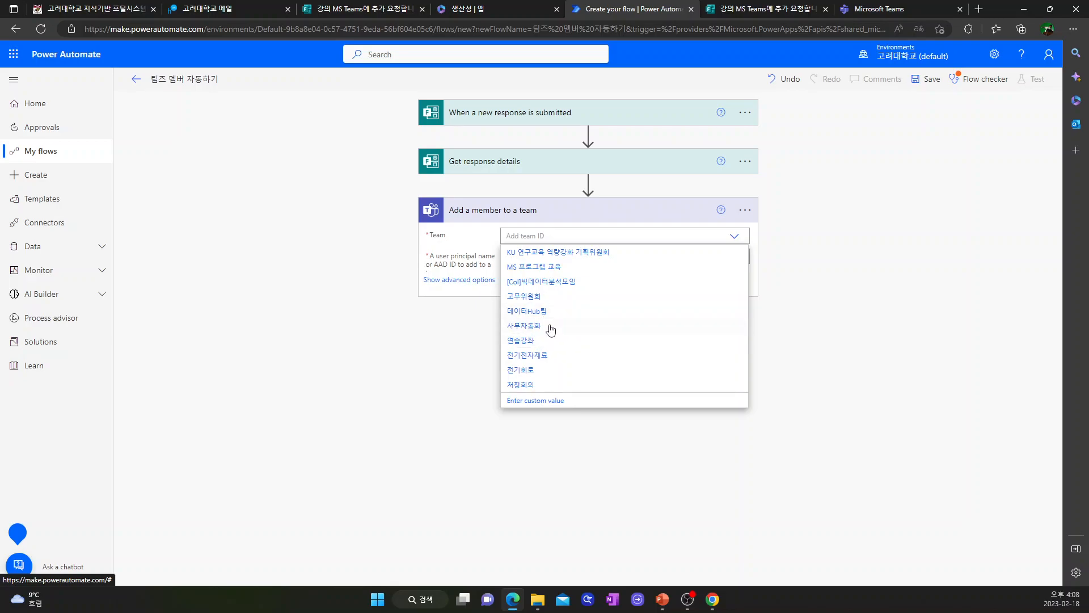
Step: Point the add-member step at team 전기회로 using the 이메일 (학교공식이메일) answer, and save the flow
left_click(534, 372)
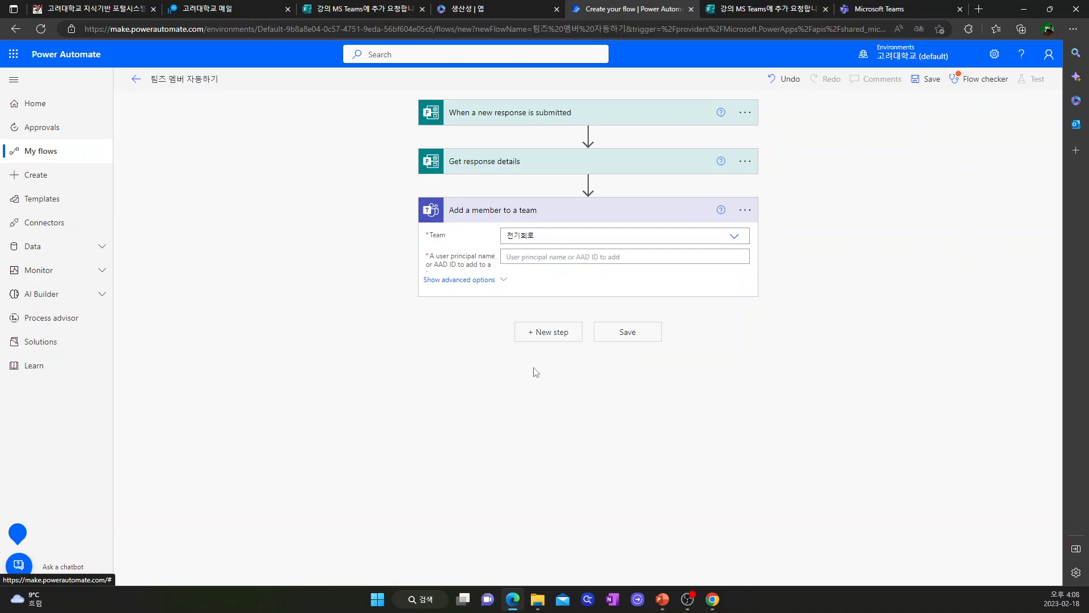
left_click(534, 257)
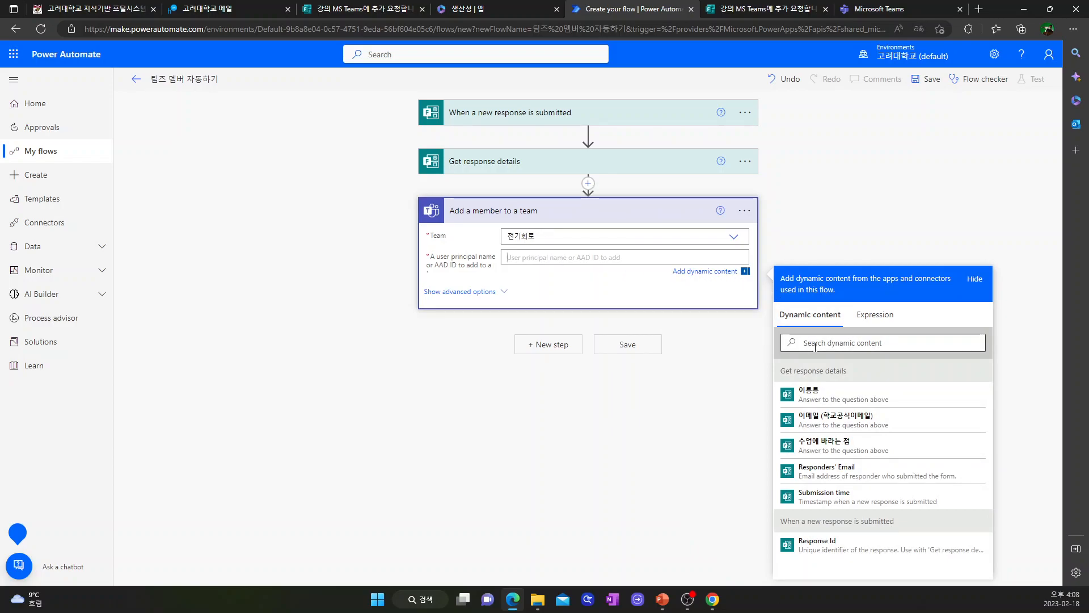
left_click(819, 420)
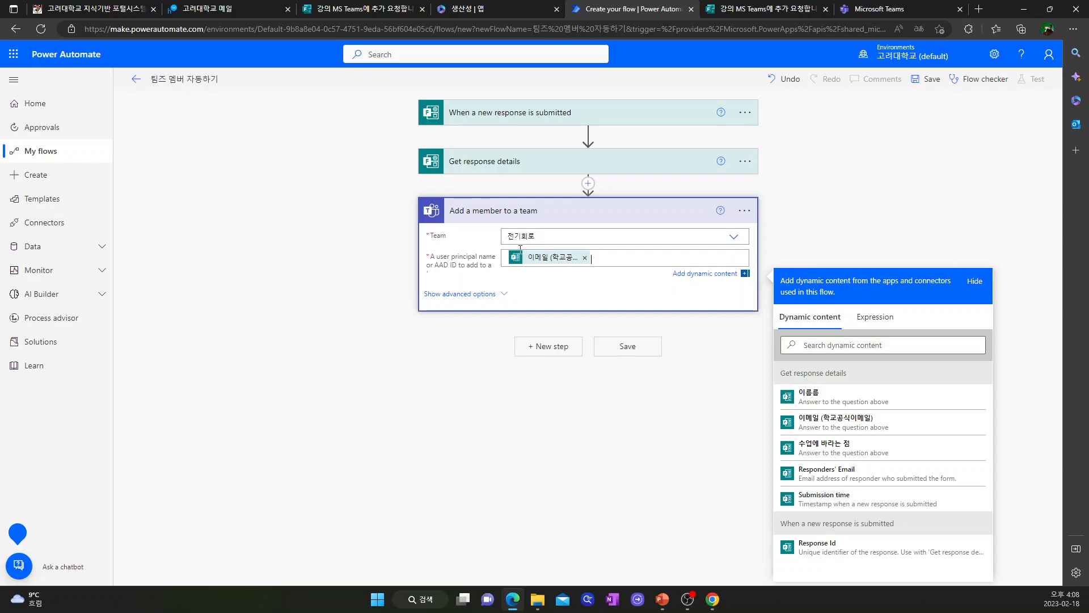
left_click(626, 348)
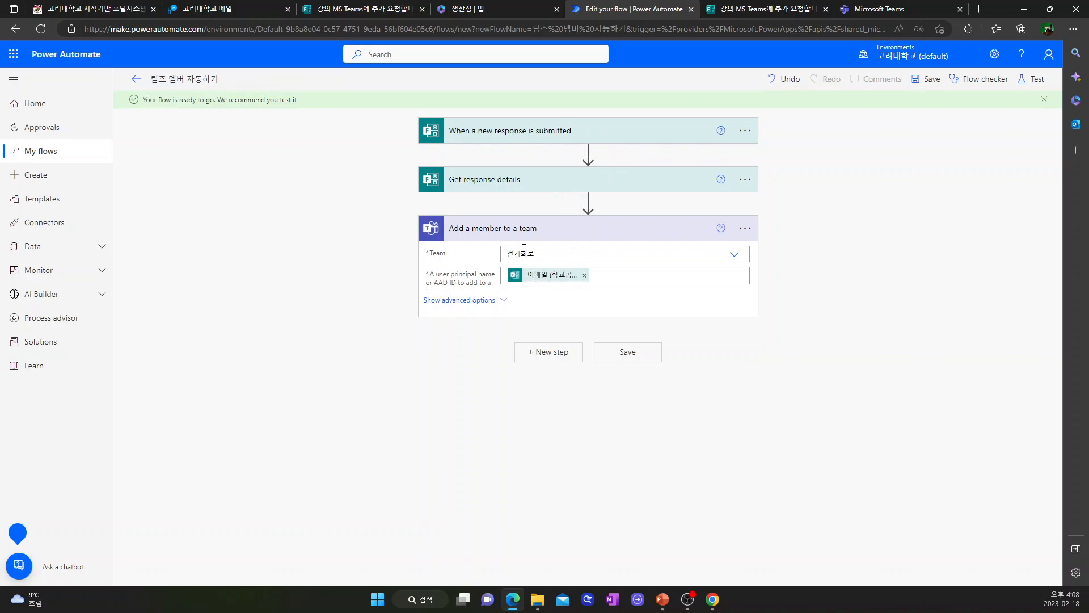
Step: Start a manual test run of the flow and return to the form's submitted page
left_click(1031, 80)
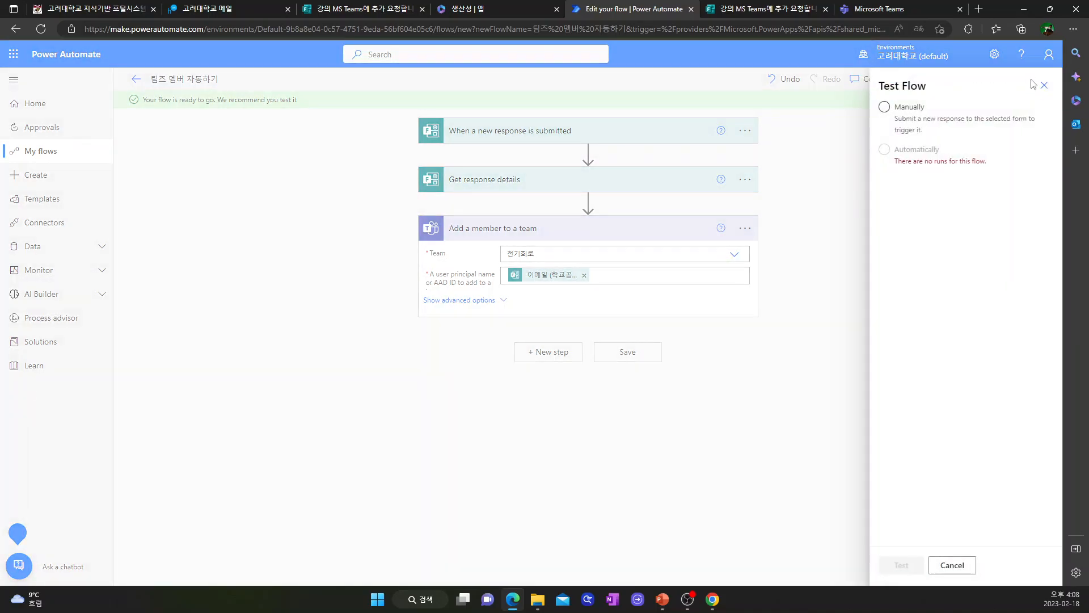
left_click(885, 107)
left_click(911, 565)
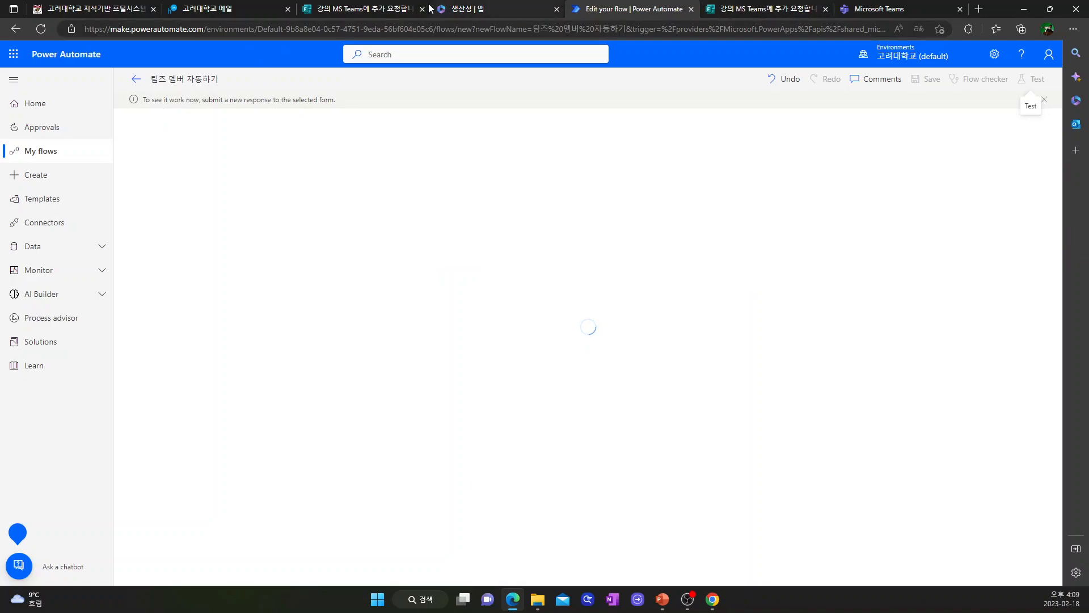
left_click(381, 9)
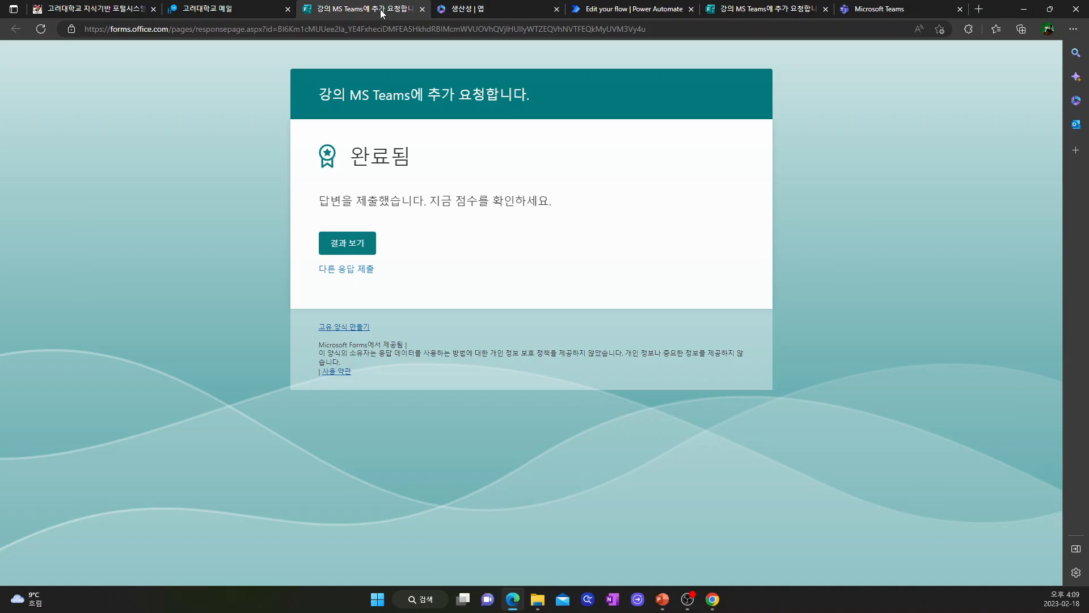
Step: Begin another form response and enter the respondent's name in the first question
left_click(347, 270)
left_click(385, 227)
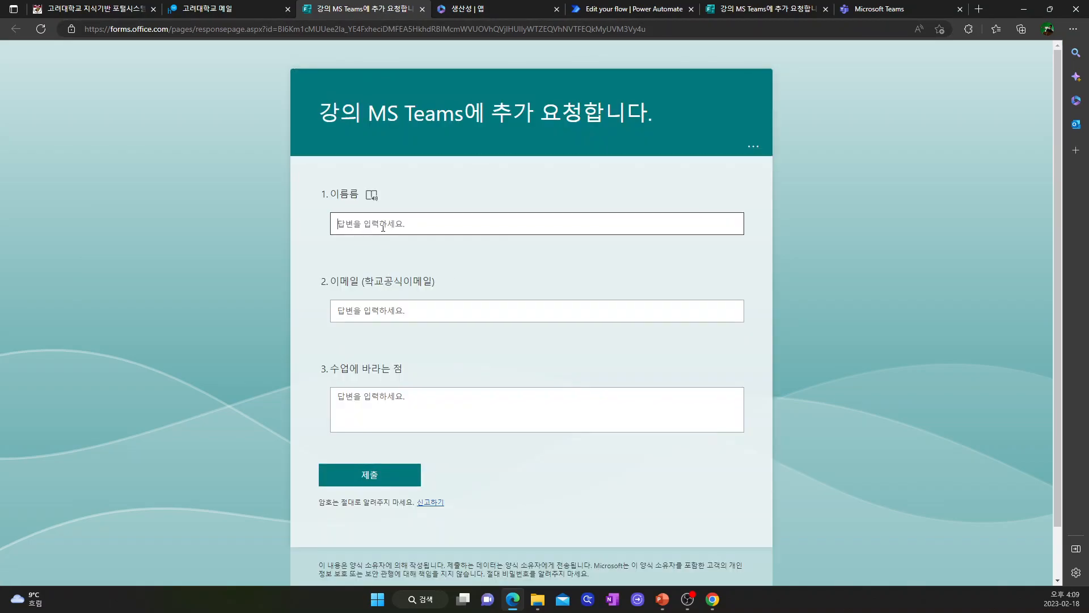
type("wjs")
key("BackSpace")
key("BackSpace")
key("BackSpace")
type("전우치")
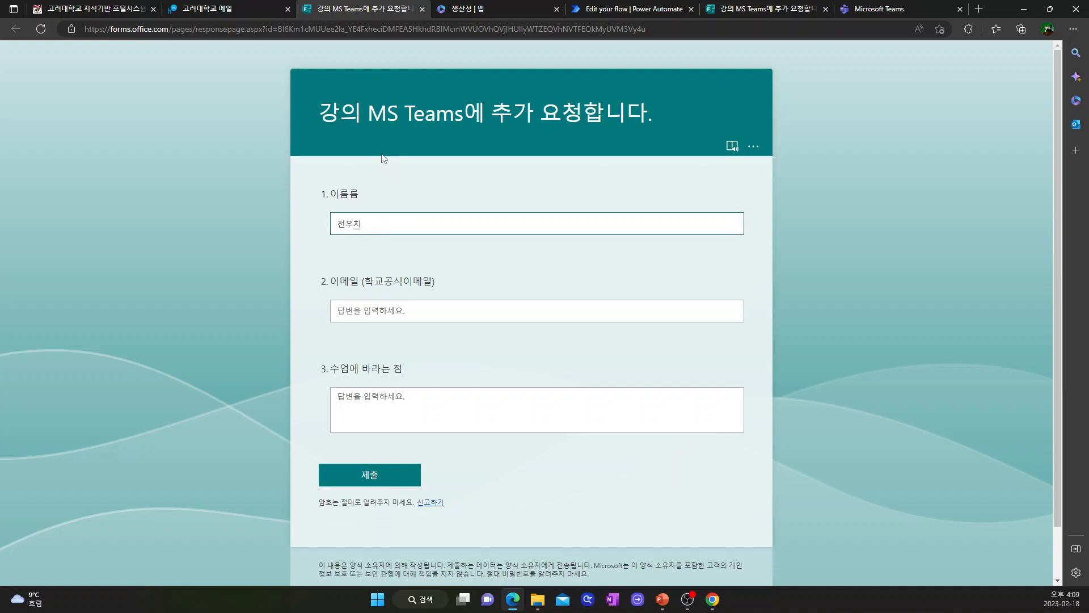
left_click(427, 600)
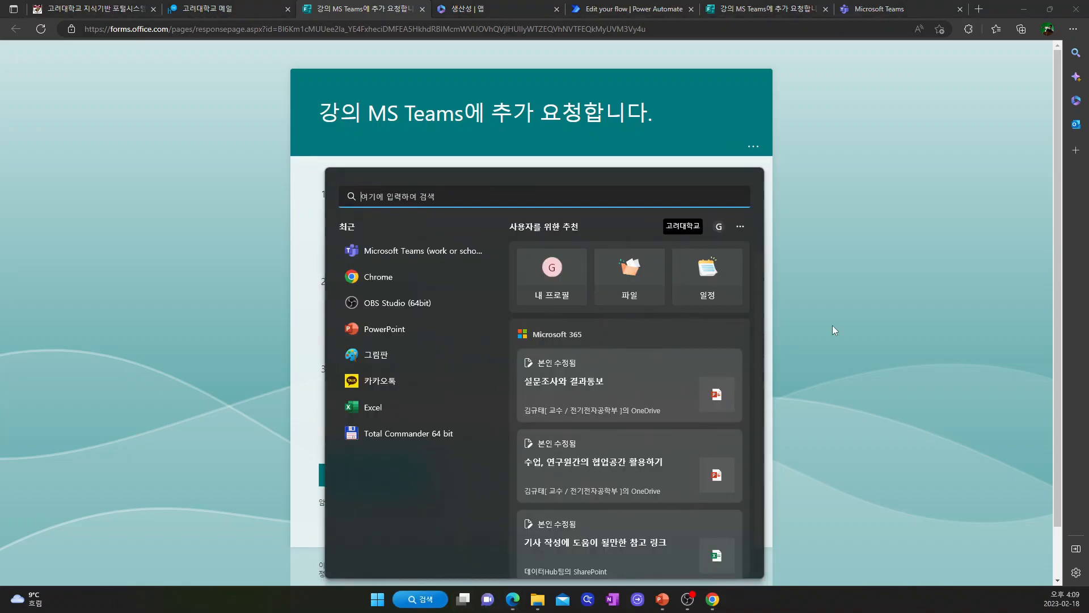
Step: Open the 전기회로 team in Teams and check its add-members dialog
left_click(895, 10)
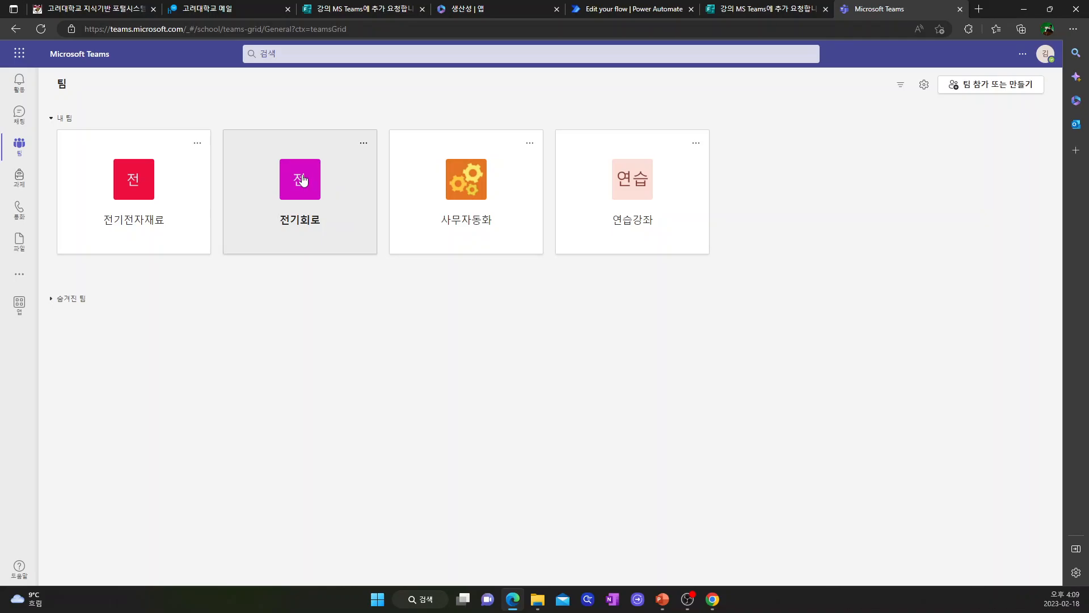
left_click(302, 179)
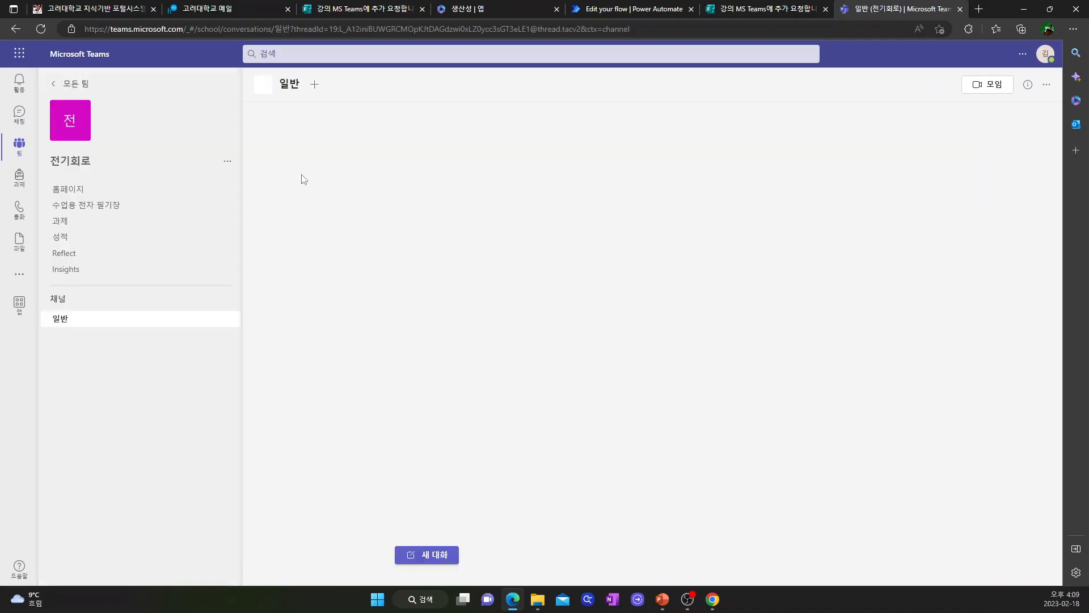
left_click(227, 162)
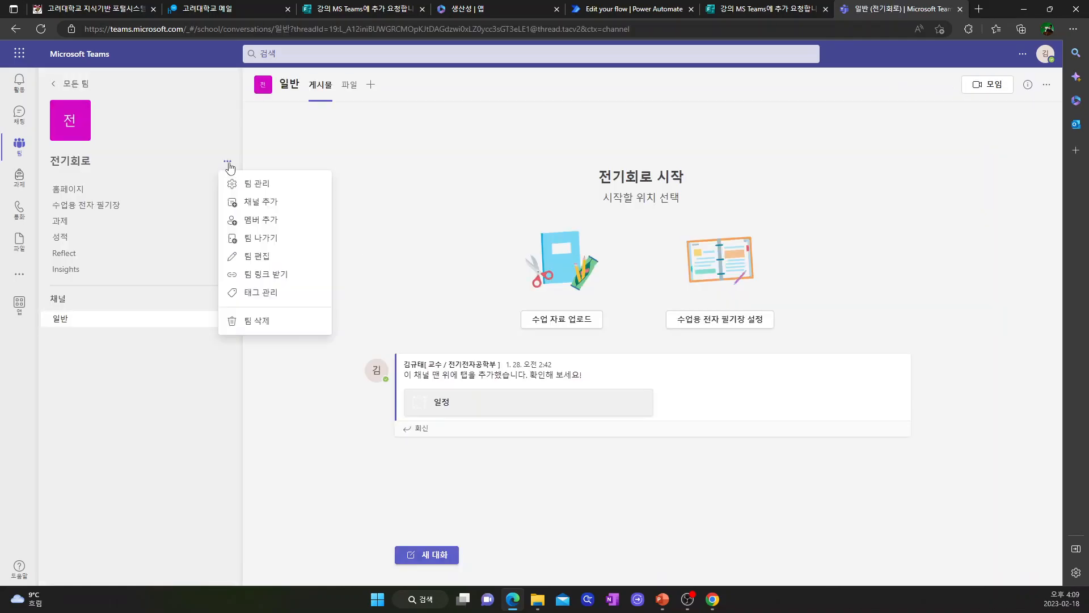
left_click(264, 218)
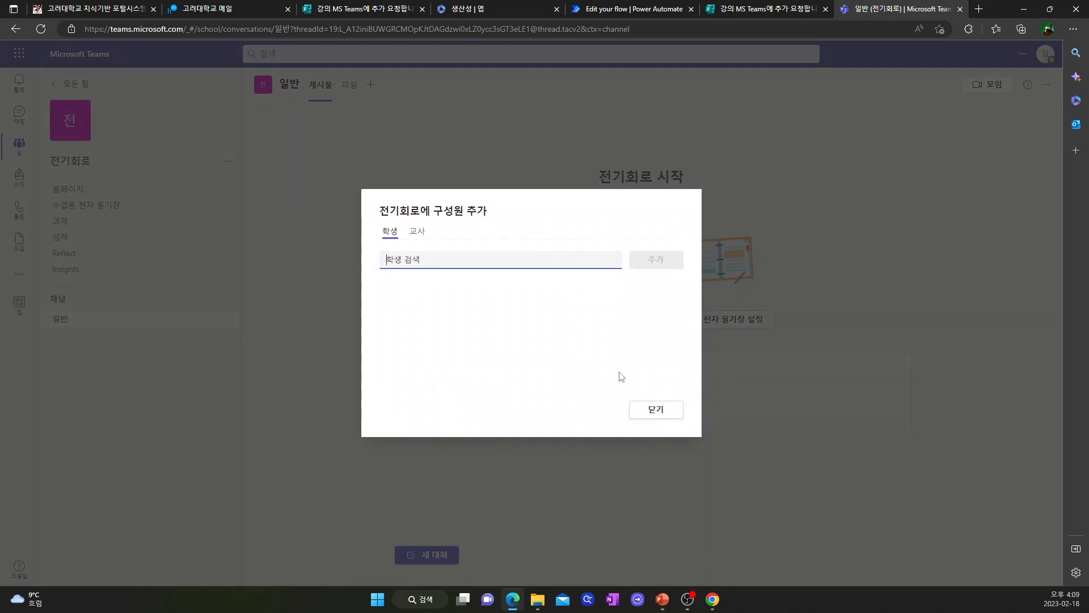
left_click(638, 409)
Step: Review the 전기회로 team's owners and members and guests on its management page
left_click(228, 162)
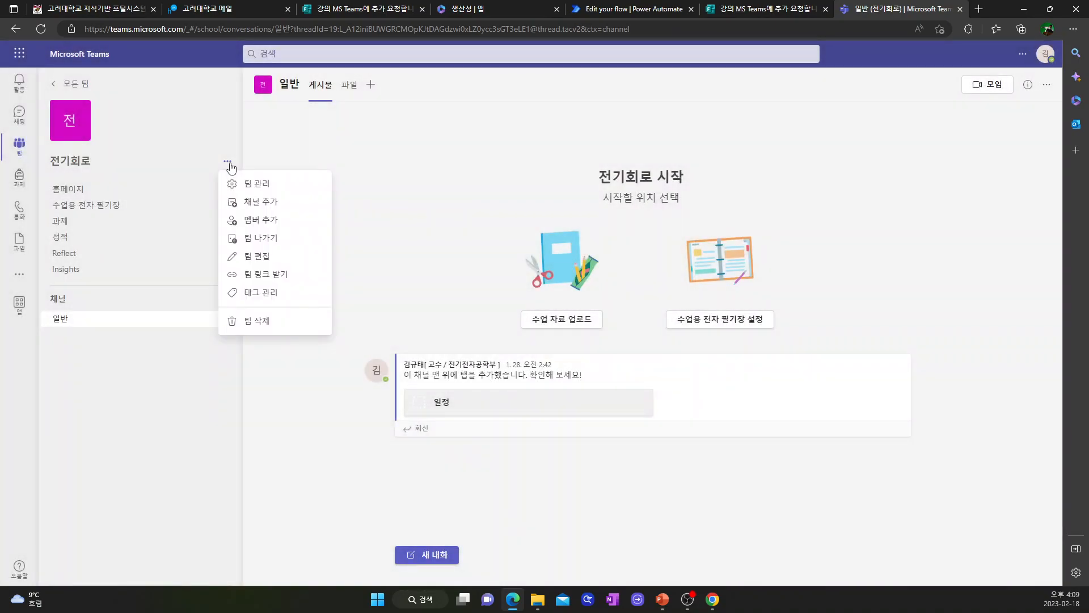
left_click(259, 185)
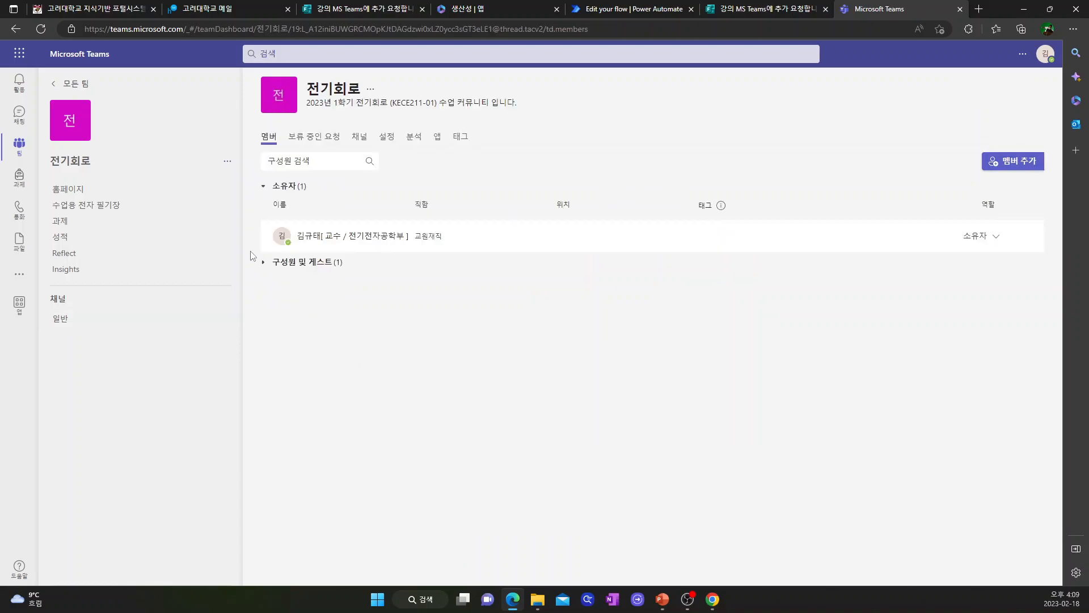
left_click(264, 263)
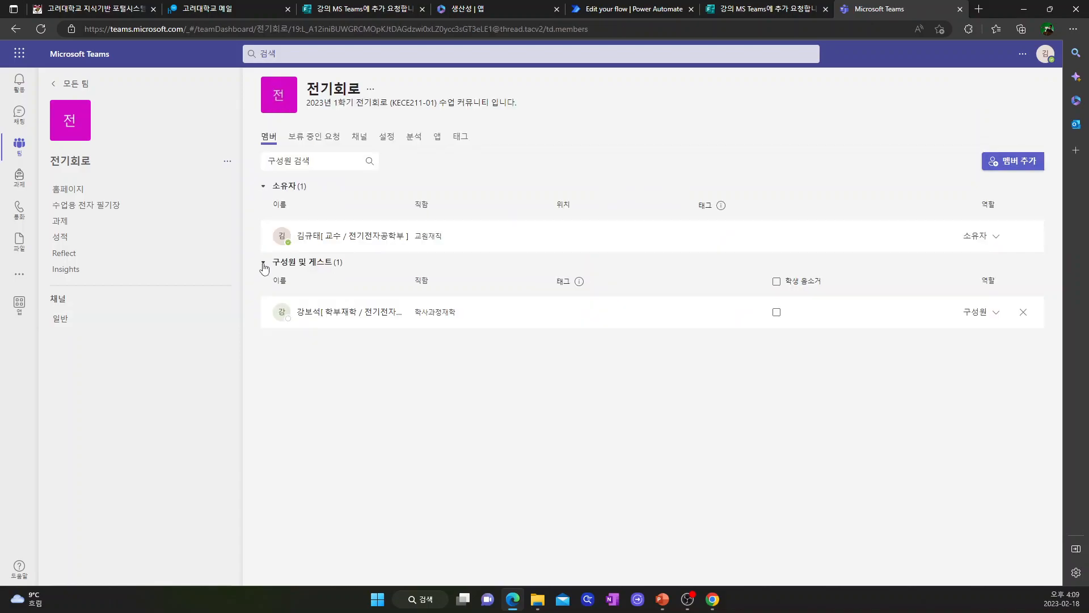
left_click(263, 263)
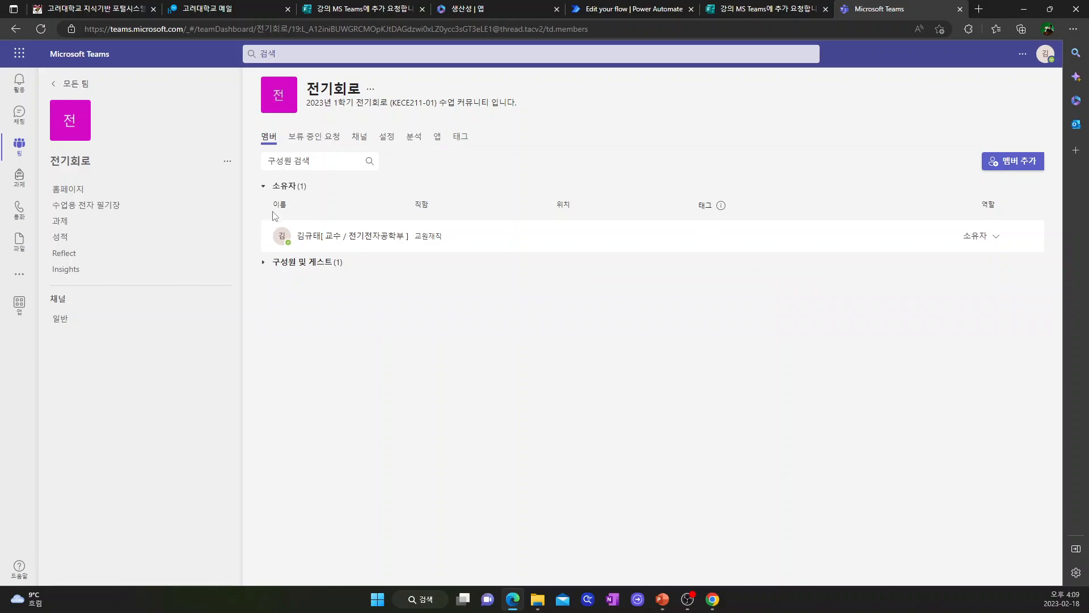
left_click(263, 187)
left_click(263, 187)
left_click(263, 262)
left_click(264, 263)
left_click(264, 188)
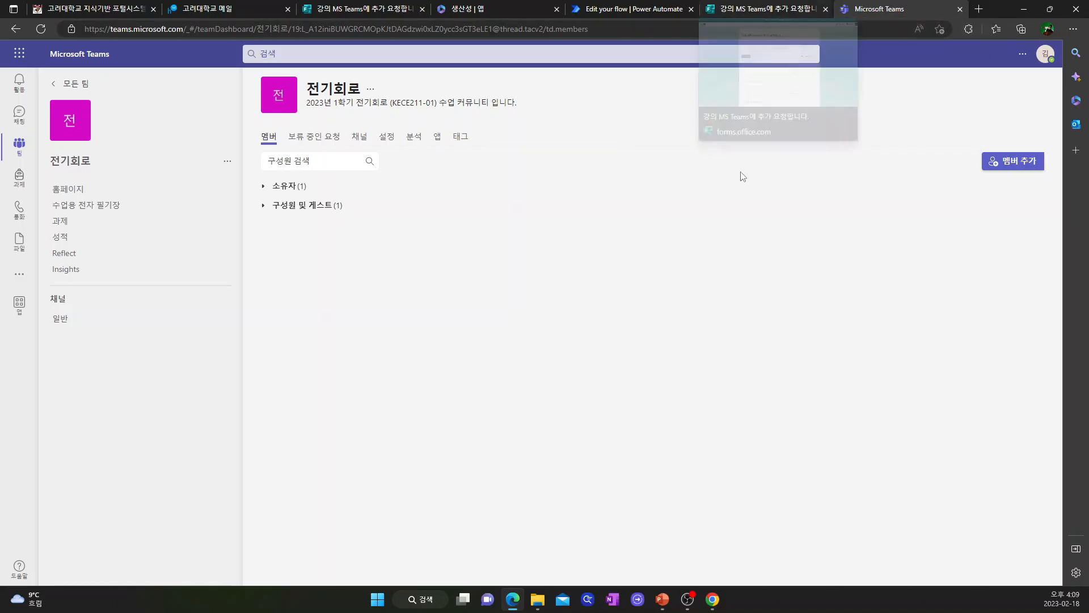
left_click(358, 10)
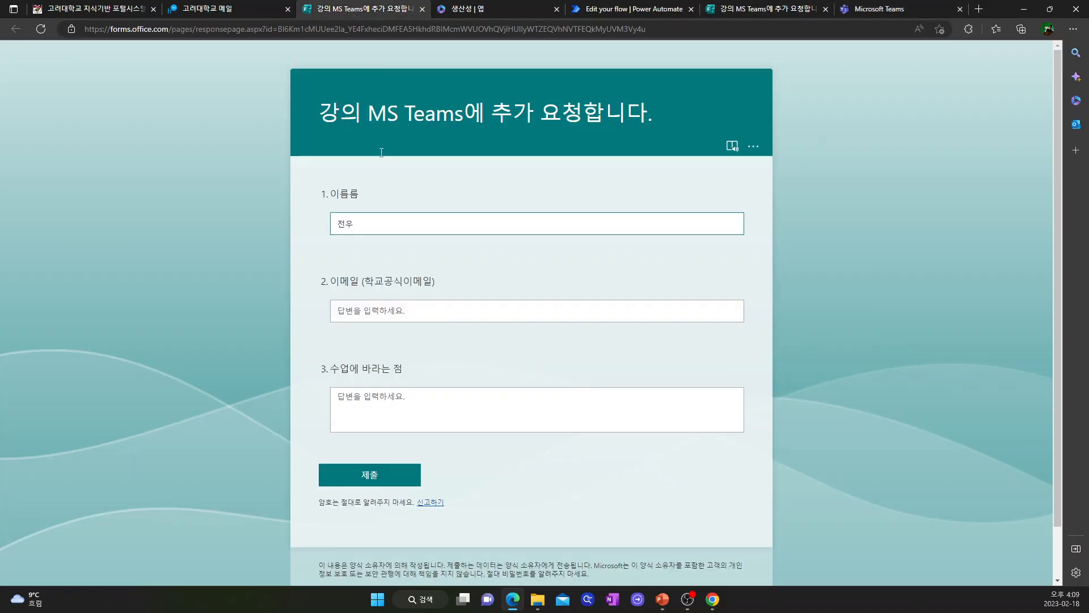
Step: Submit the test response with the school e-mail and comment '기대가 큽니다.', then check Teams
type("치")
left_click(371, 313)
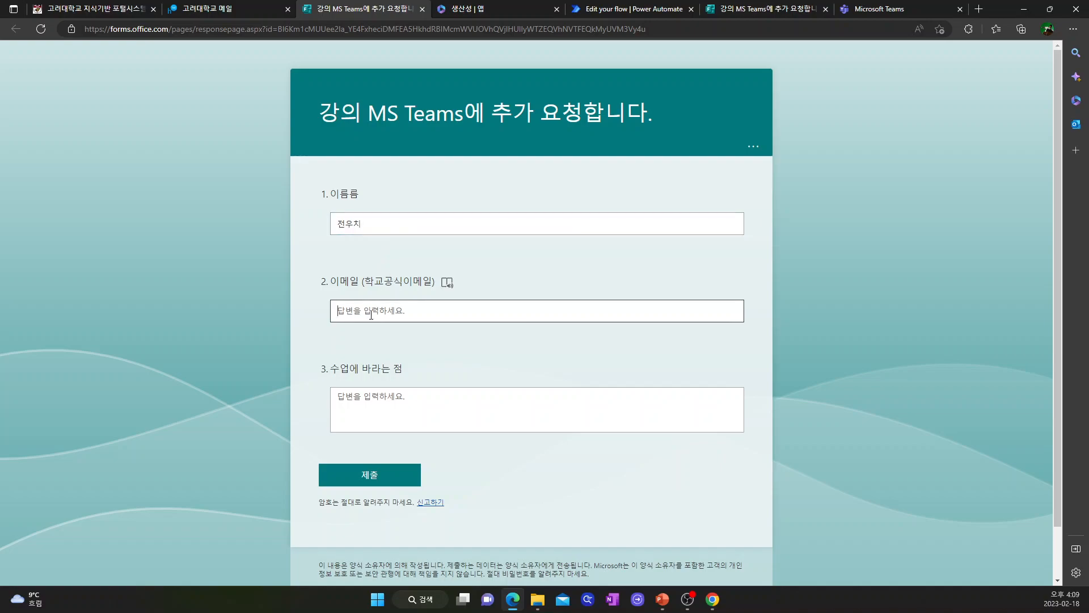
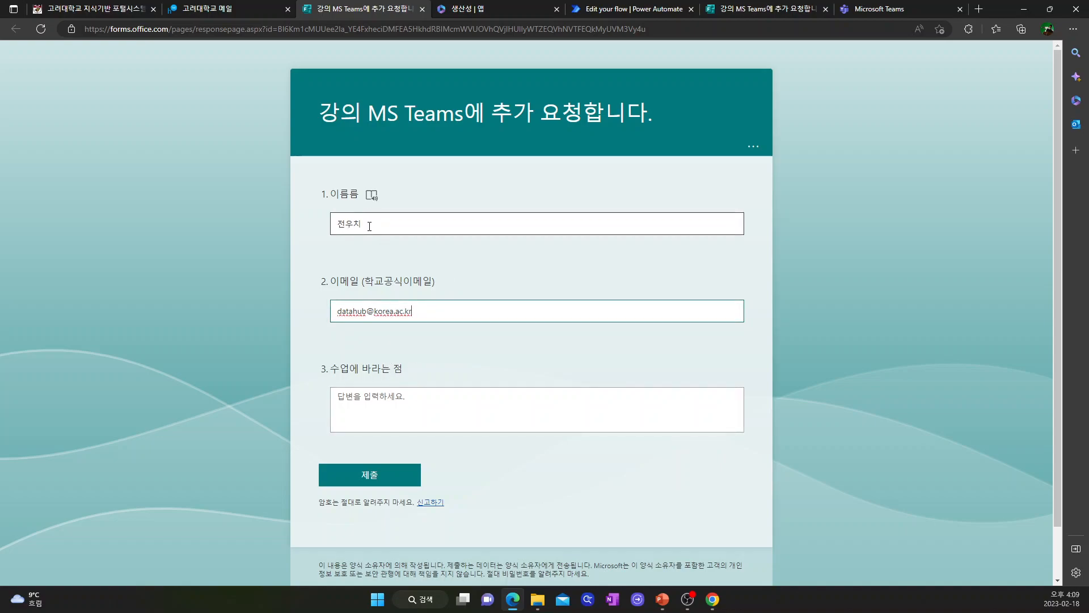
left_click(376, 410)
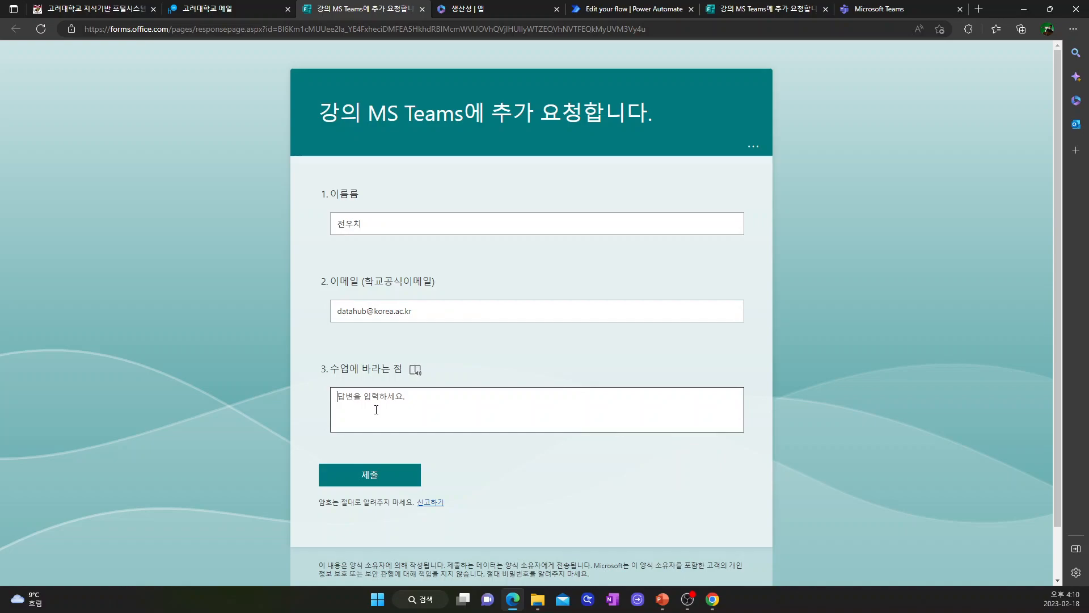
type("기대가 큽니다.")
left_click(368, 475)
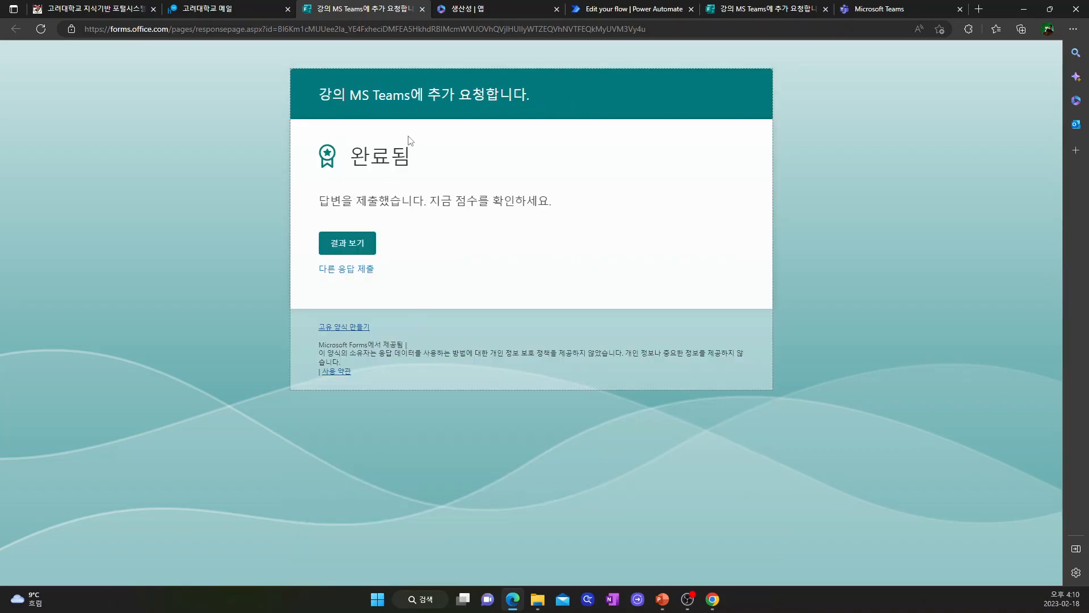
left_click(882, 10)
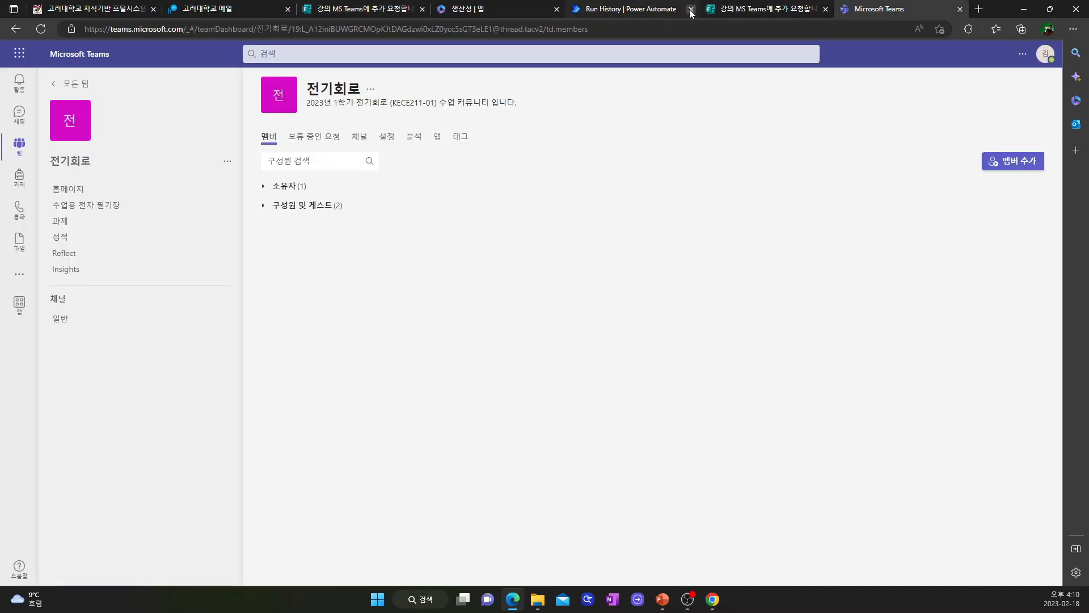
left_click(640, 8)
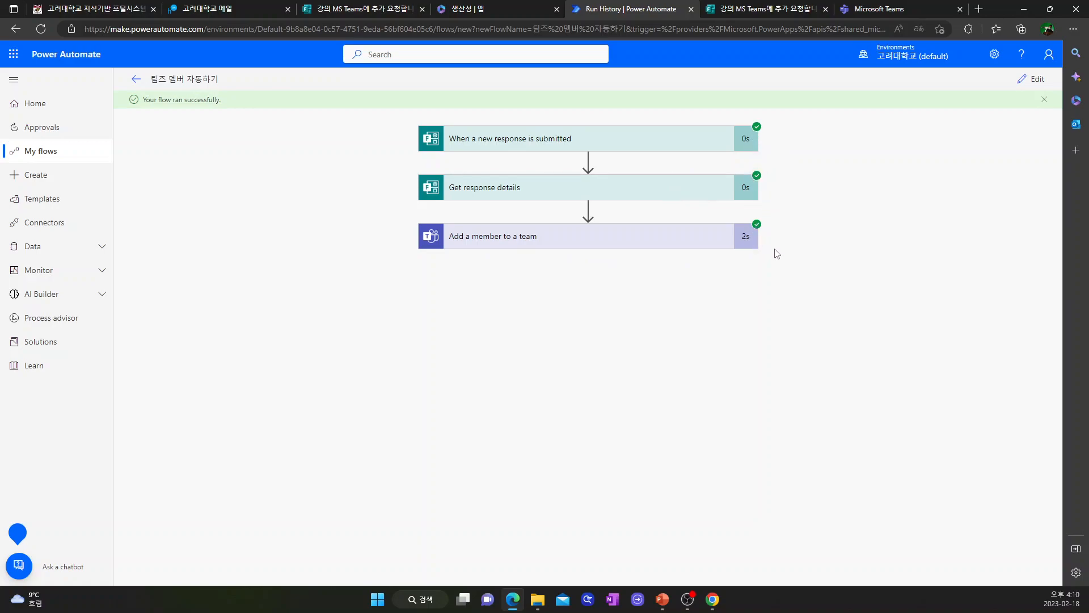
Step: Confirm the successful run and view the form's summary showing 2 responses
left_click(136, 81)
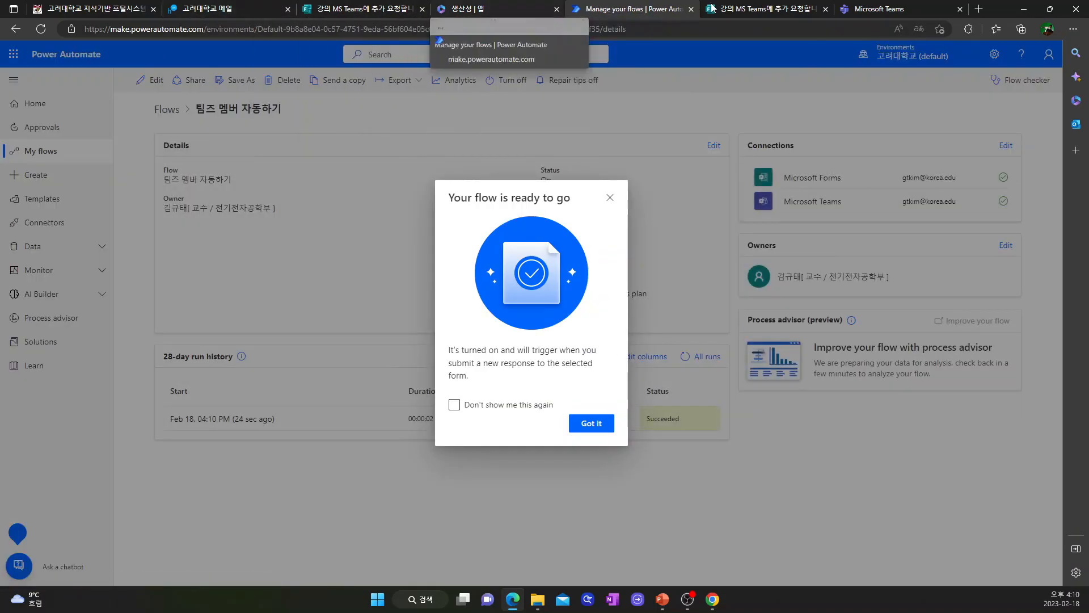
left_click(772, 10)
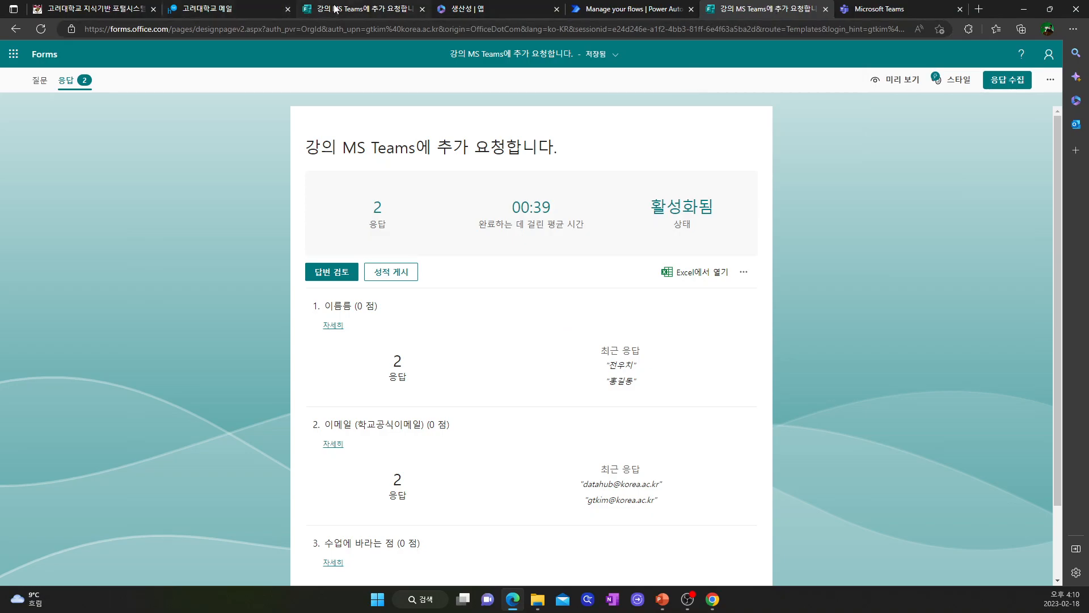
Step: Reload the 전기회로 members page in Teams to confirm 2 members and guests
left_click(875, 9)
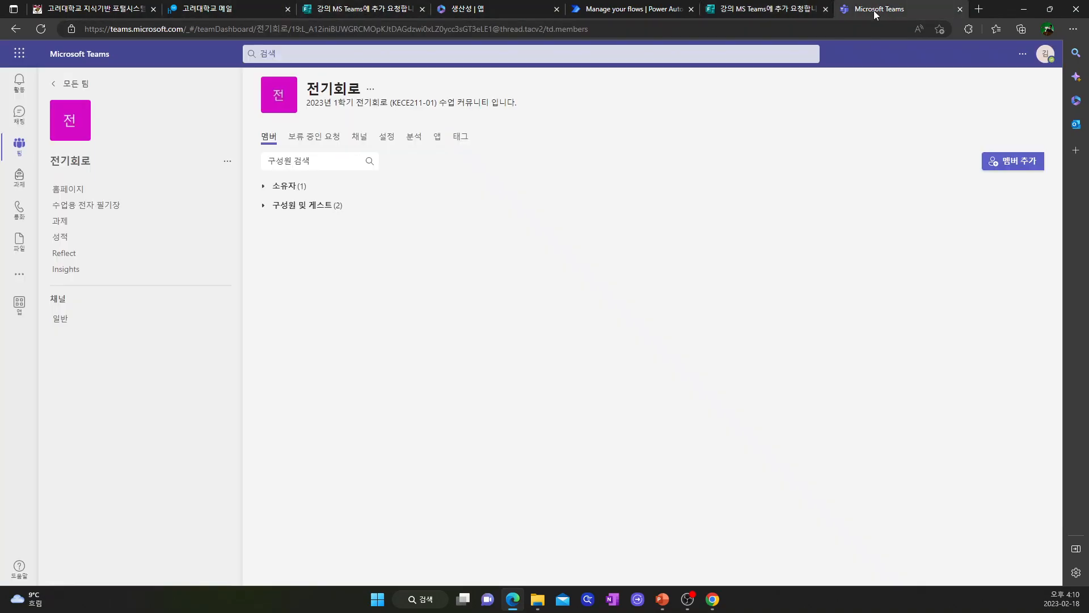
left_click(263, 207)
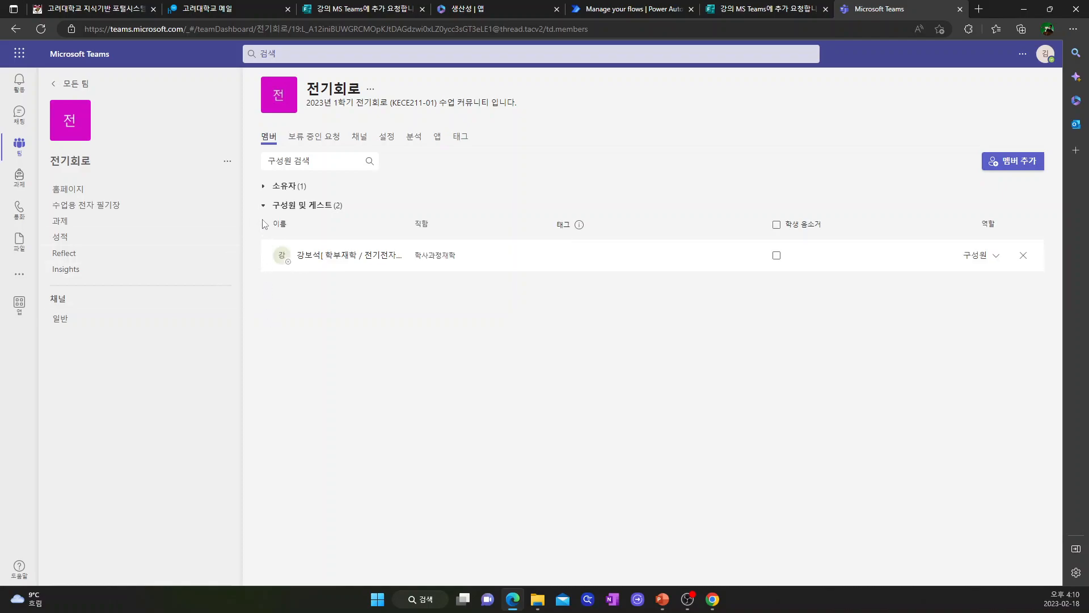
left_click(267, 212)
left_click(274, 208)
left_click(265, 208)
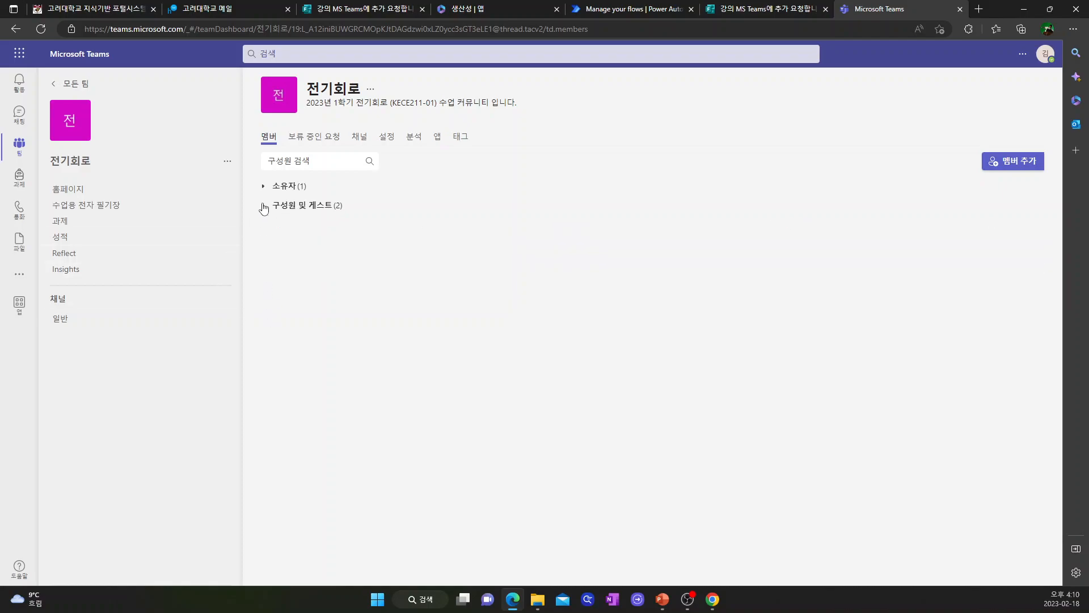
left_click(41, 29)
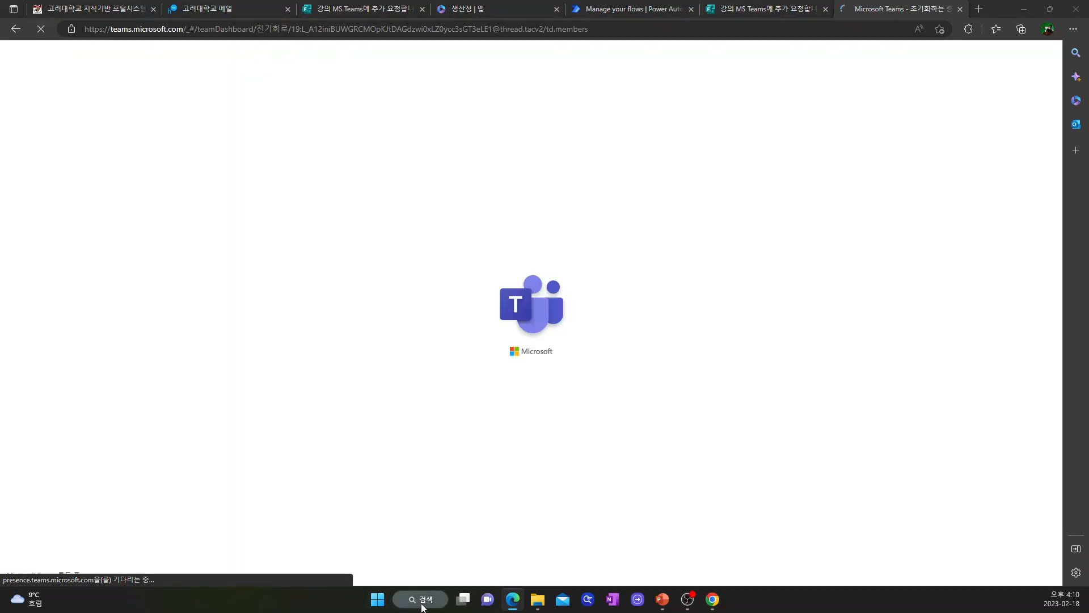
left_click(423, 605)
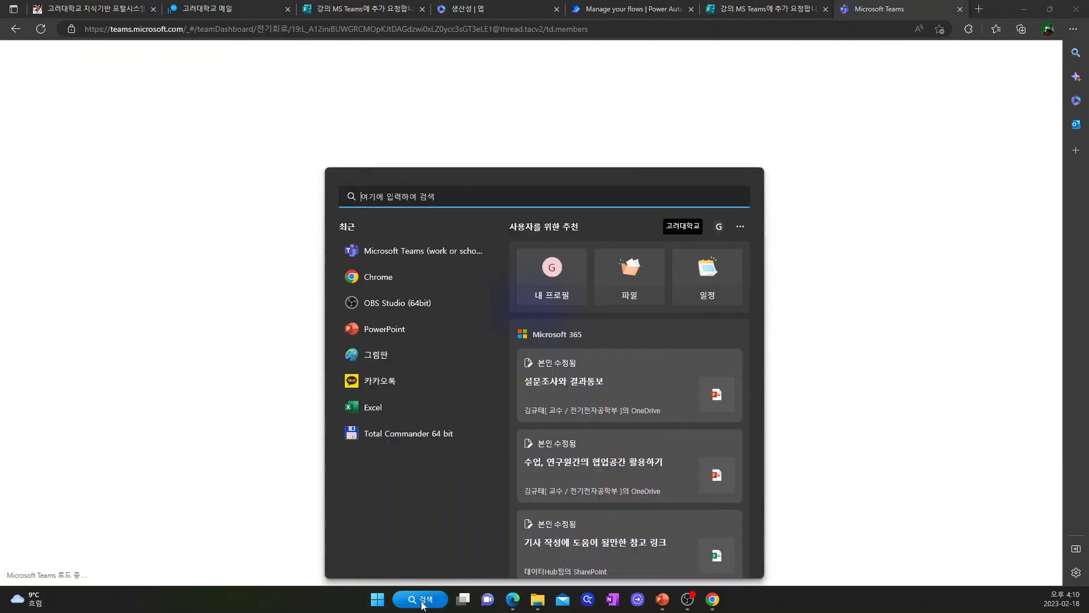
Step: Launch the Teams desktop app and confirm 전기회로 lists 1 owner and 2 members and guests
type("teams")
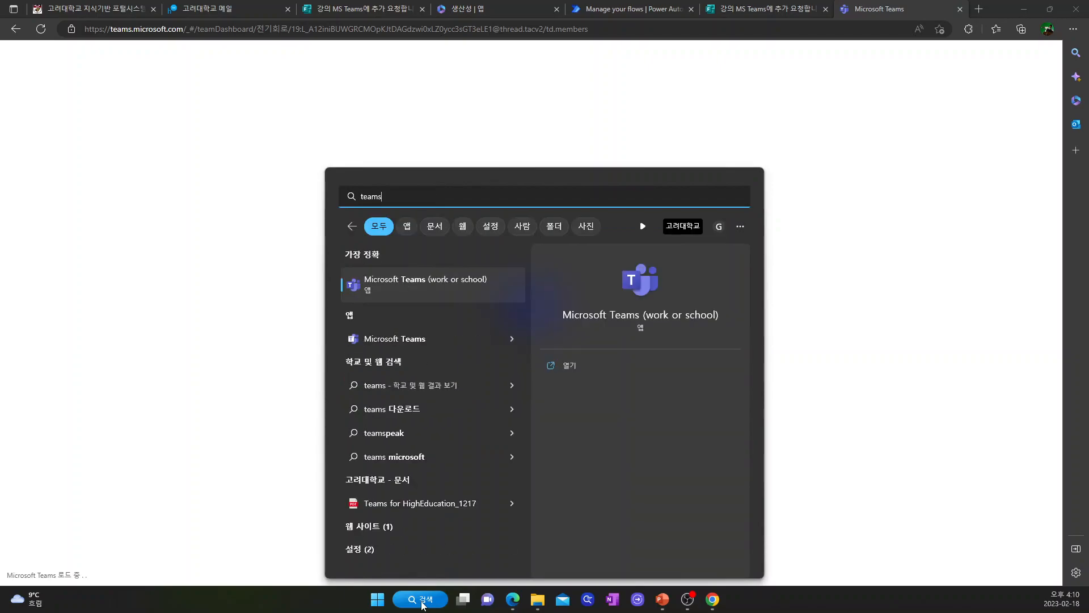
key("Return")
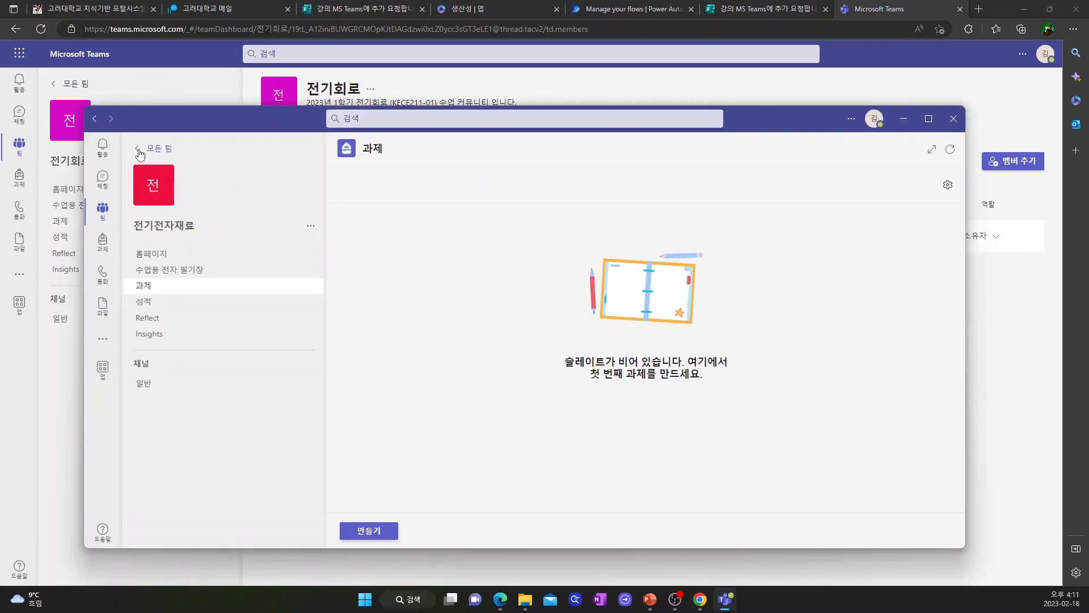
left_click(139, 148)
left_click(311, 242)
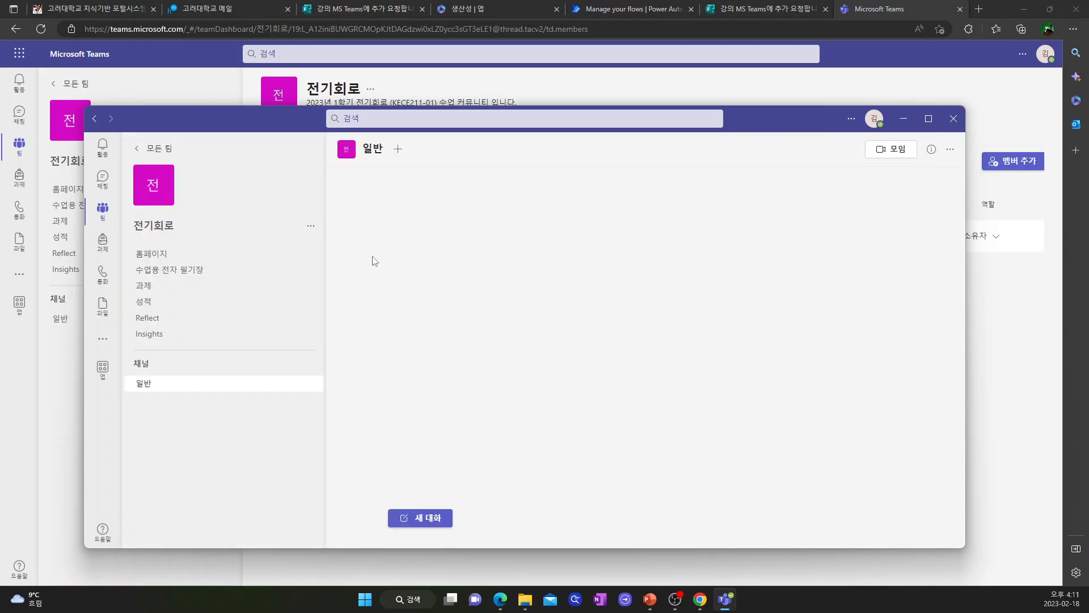
left_click(311, 226)
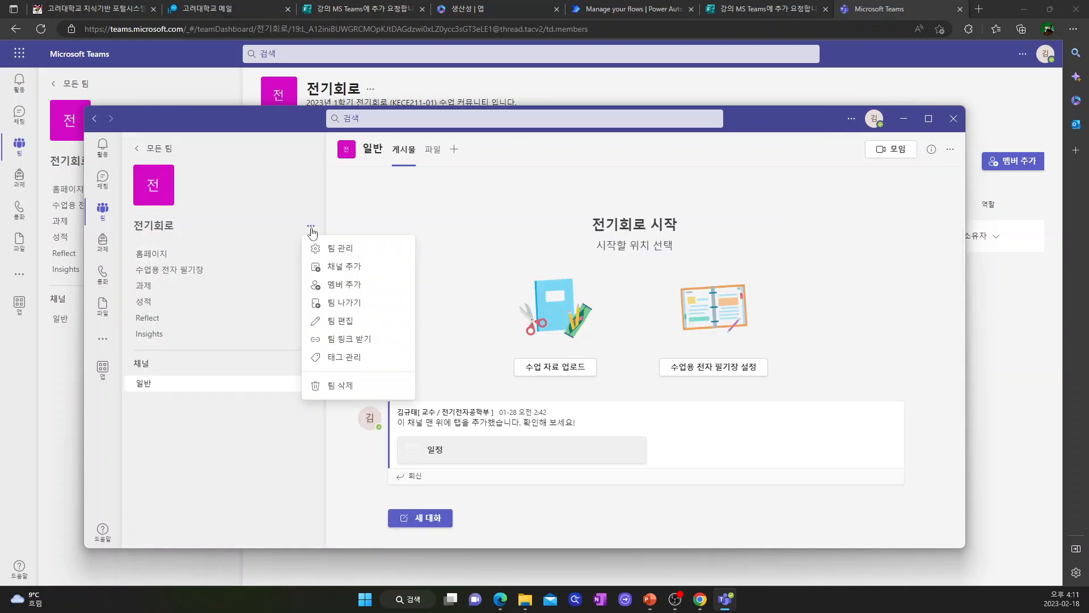
left_click(335, 249)
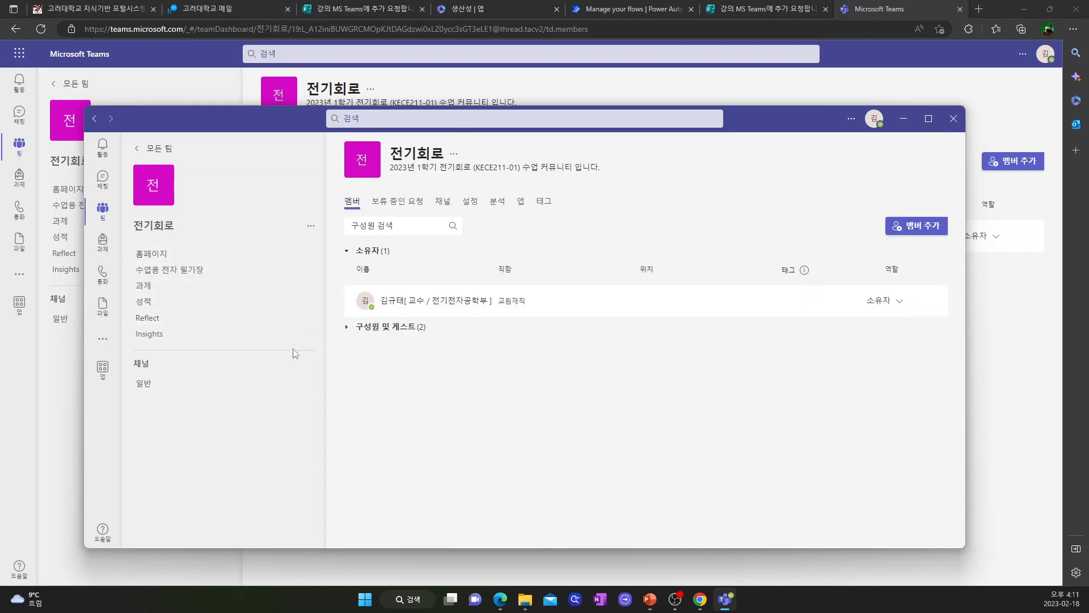
left_click(347, 328)
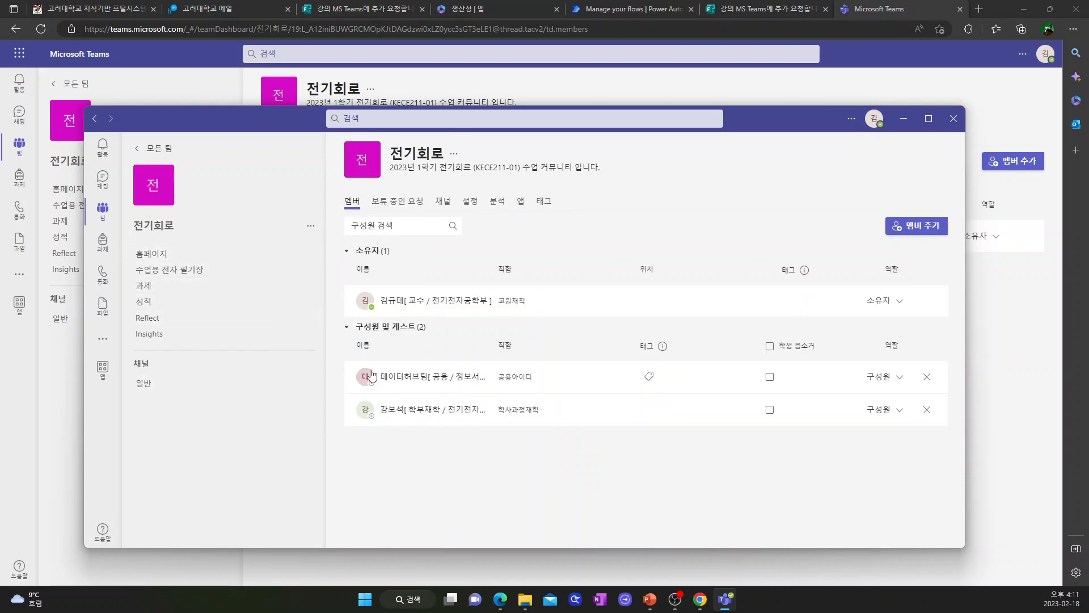
left_click(348, 328)
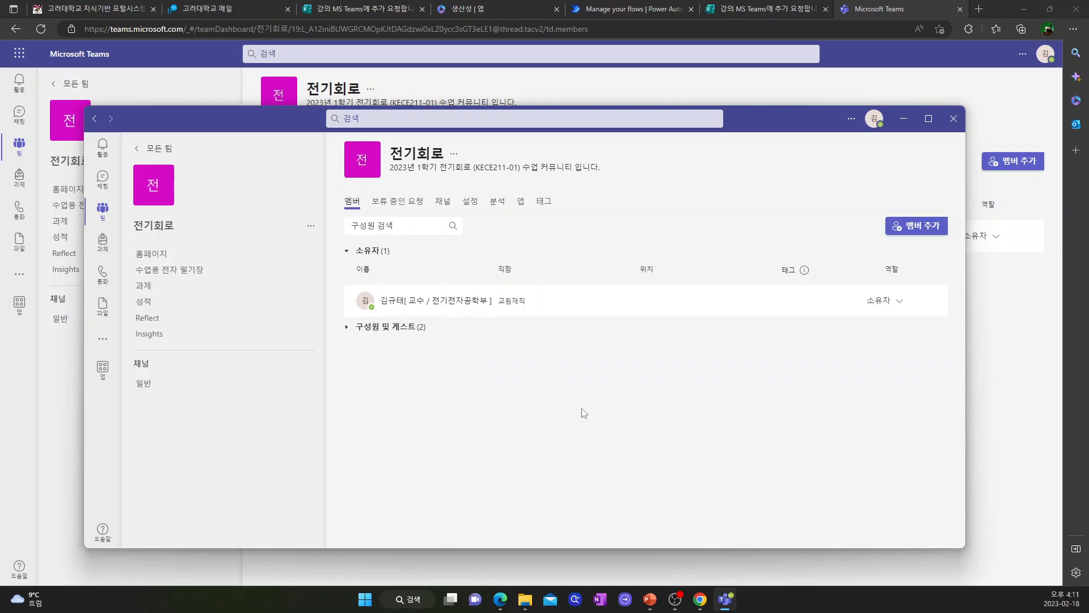
Step: Open a fresh blank response form for another submission
left_click(385, 8)
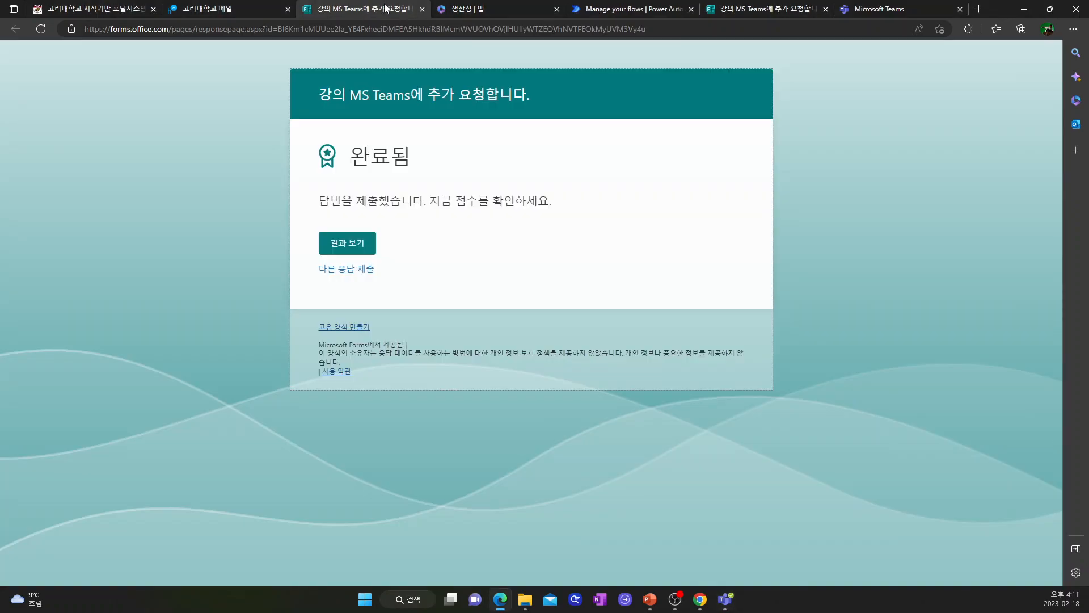
left_click(349, 269)
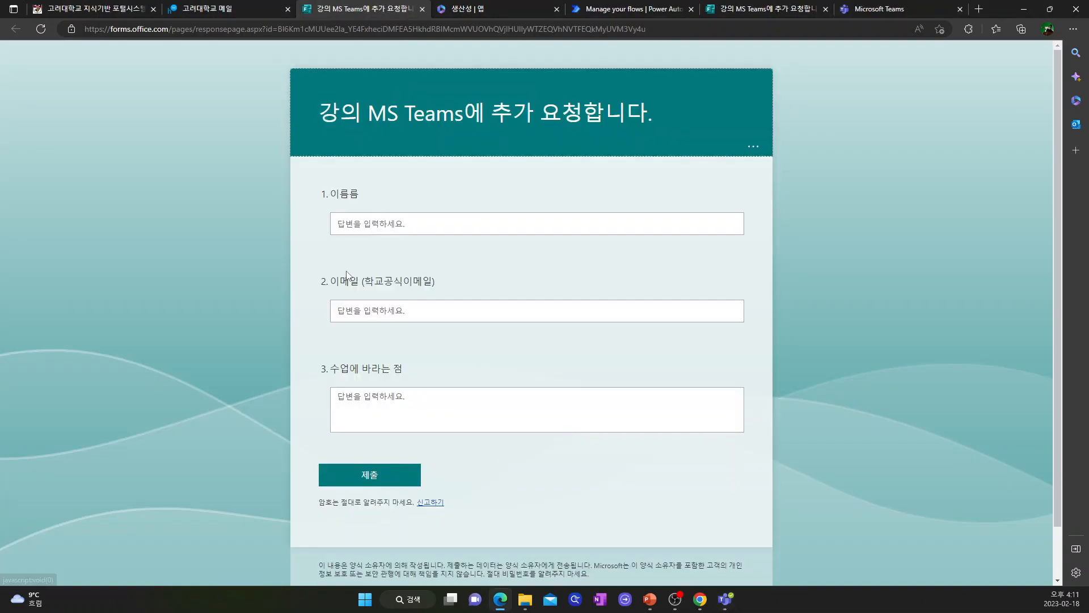
left_click(387, 310)
Step: Show the PowerPoint slide summarising the Forms-to-Teams flow as a slide show
mouse_move(706, 608)
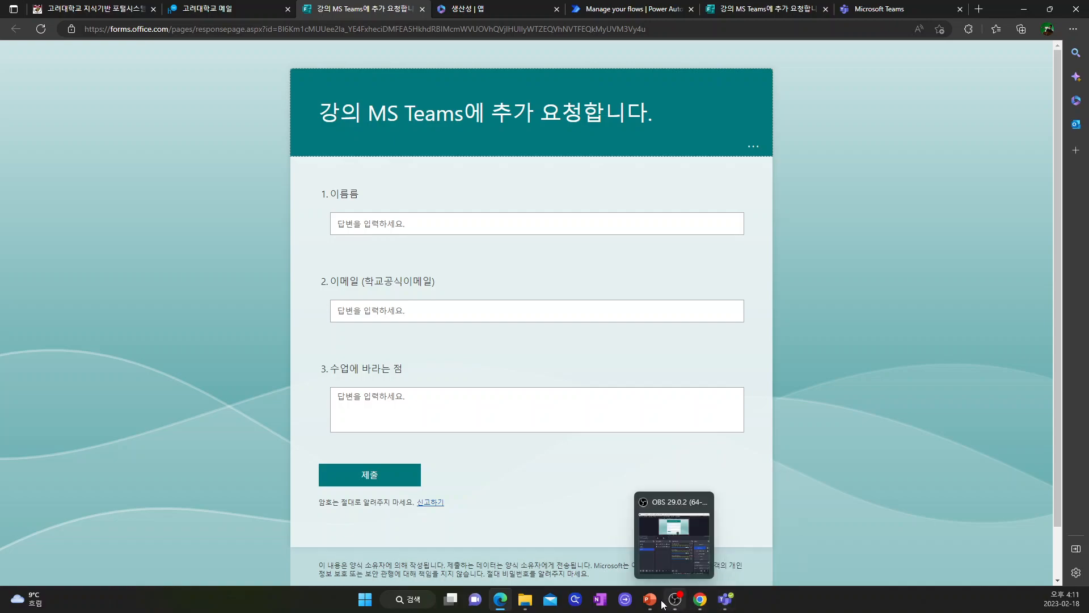
mouse_move(650, 602)
left_click(640, 554)
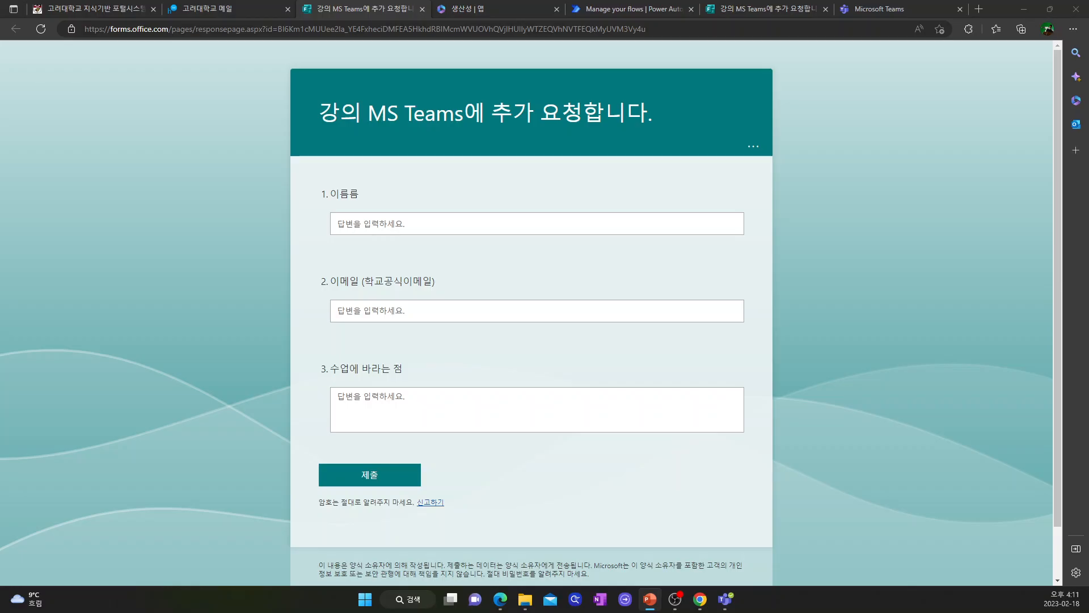
key("shift+F5")
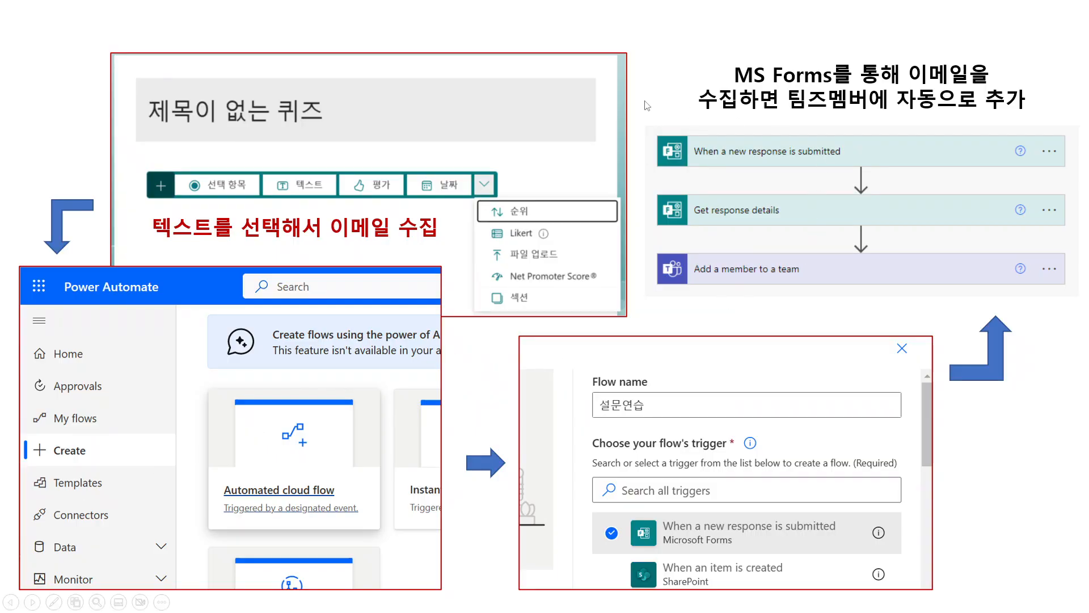